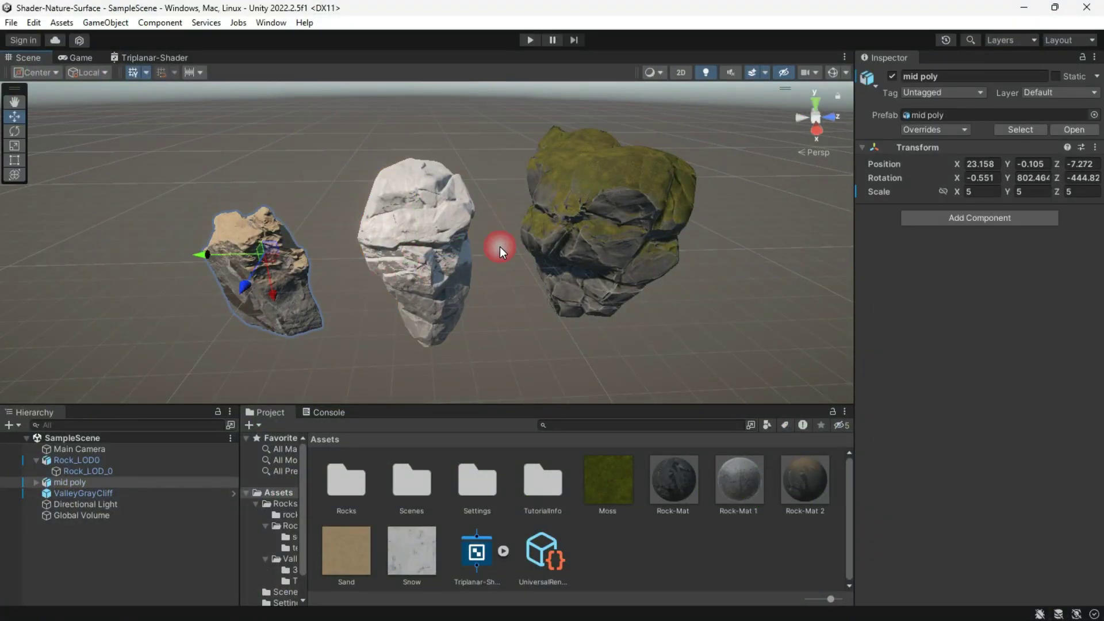
Step: Rotate the snow-topped middle rock to show the snow stays on top
{"action": "left_click", "coordinate": [792, 480]}
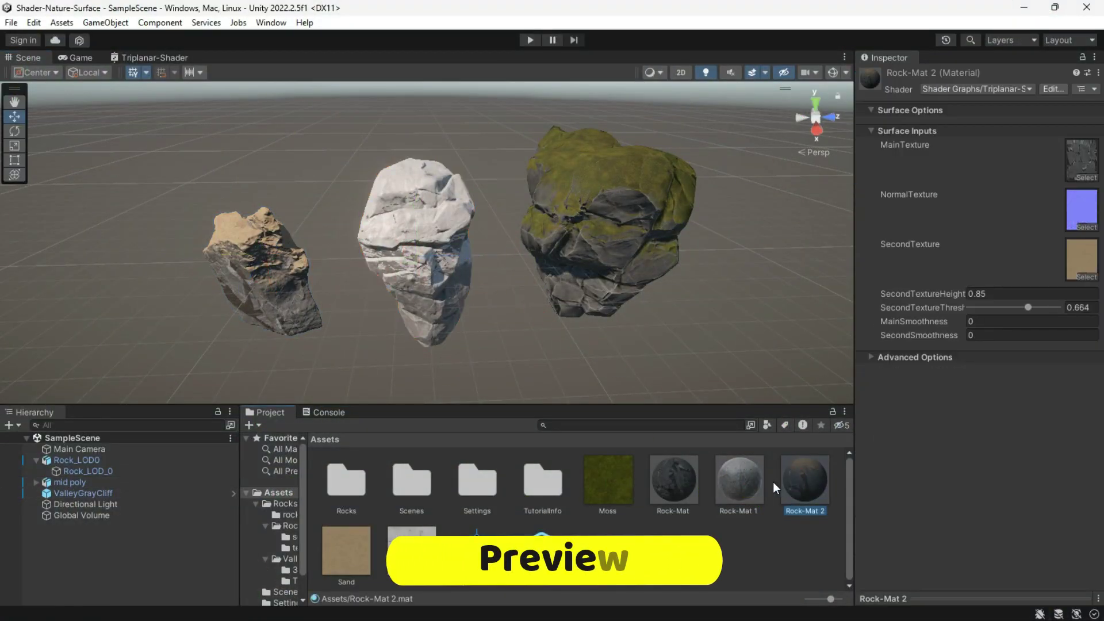
{"action": "left_click", "coordinate": [427, 242]}
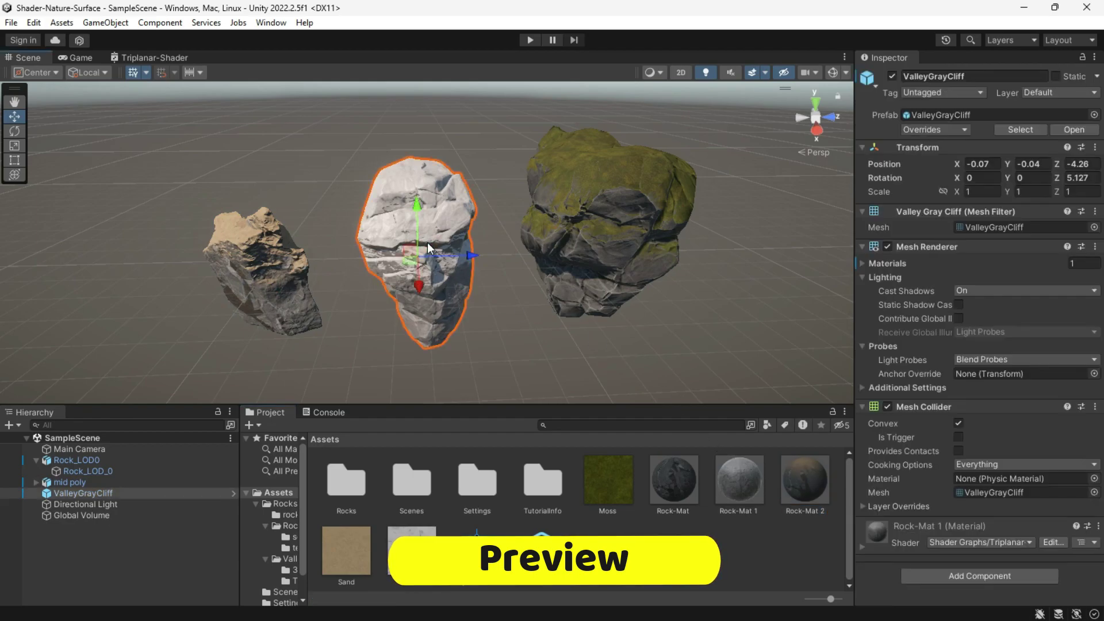
{"action": "key", "text": "e"}
{"action": "left_click_drag", "start_coordinate": [418, 269], "coordinate": [392, 276]}
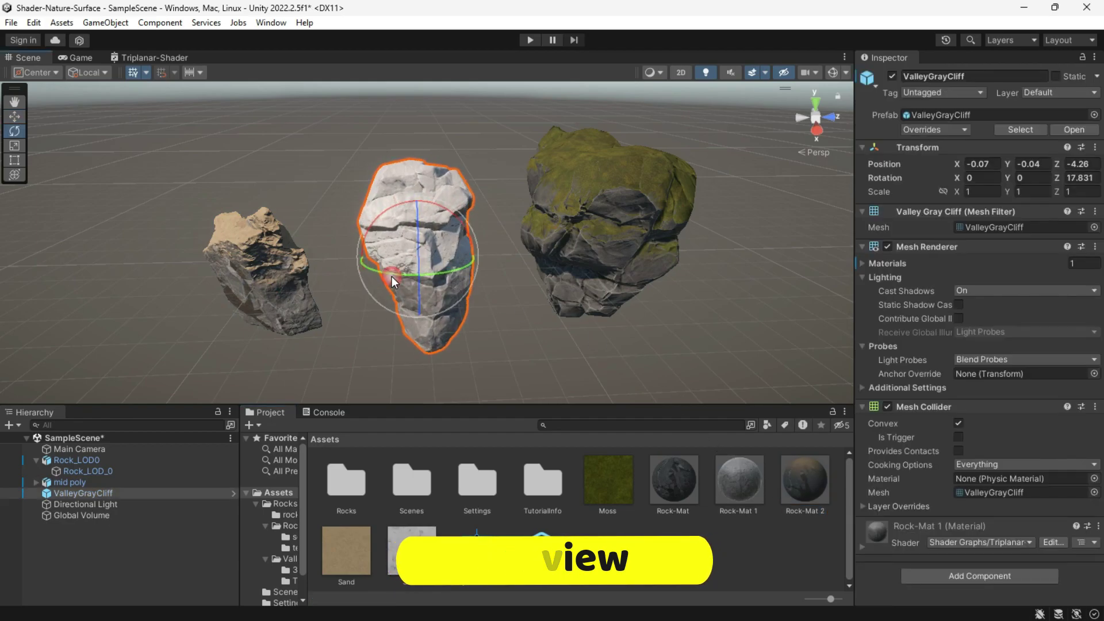
{"action": "scroll", "coordinate": [391, 276], "scroll_direction": "up", "scroll_amount": 5}
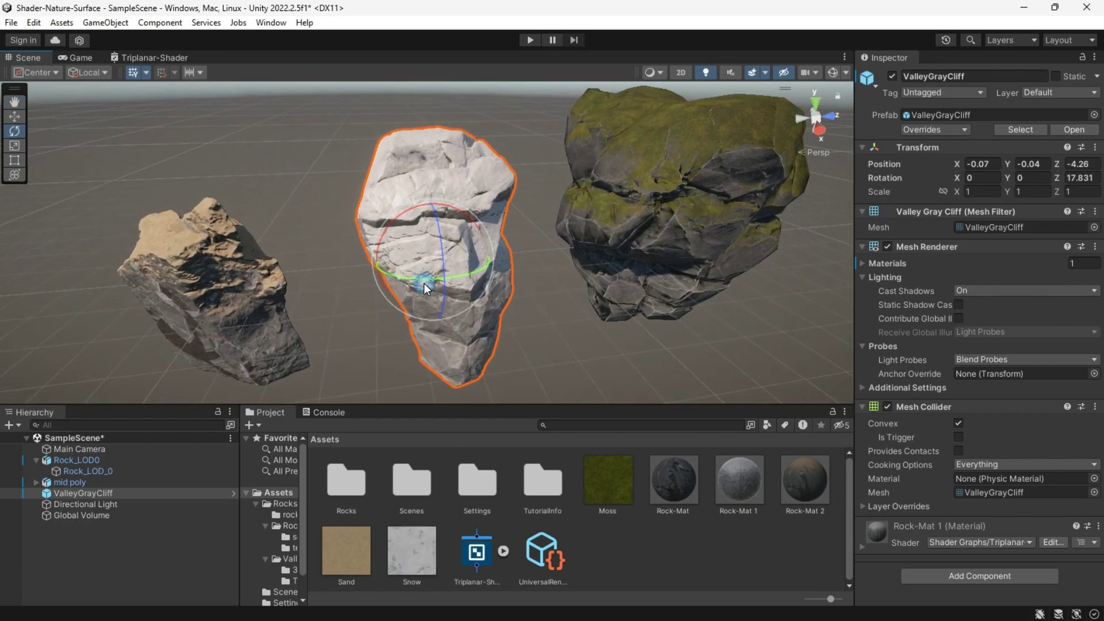
{"action": "left_click_drag", "start_coordinate": [423, 284], "coordinate": [420, 191]}
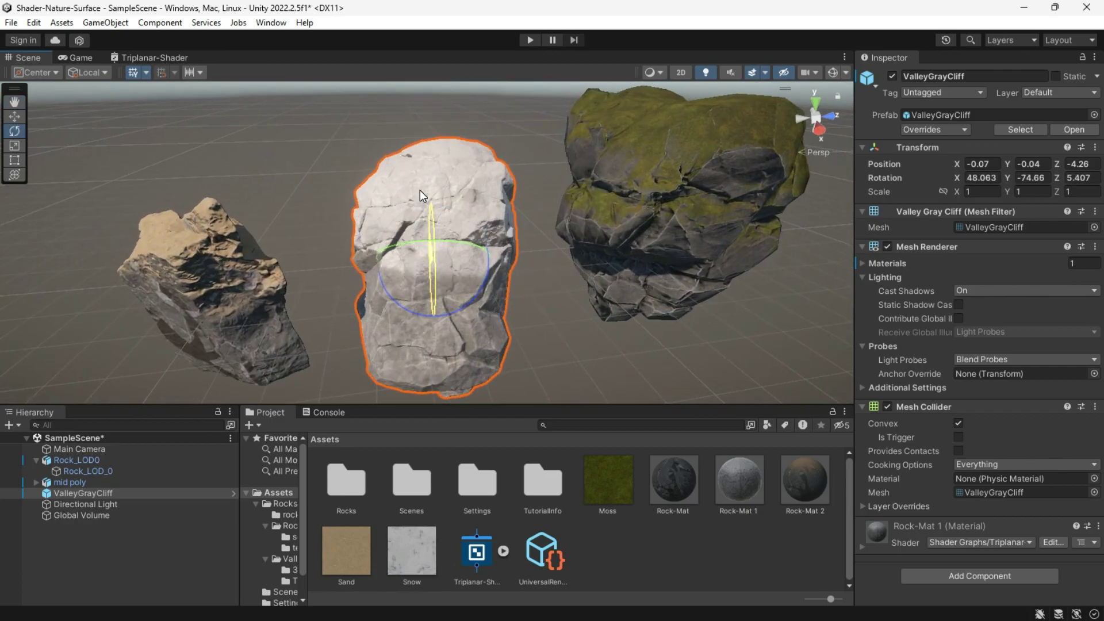
{"action": "mouse_move", "coordinate": [420, 190]}
{"action": "left_mouse_down"}
{"action": "mouse_move", "coordinate": [472, 264]}
{"action": "mouse_move", "coordinate": [456, 283]}
{"action": "mouse_move", "coordinate": [525, 63]}
{"action": "left_mouse_up"}
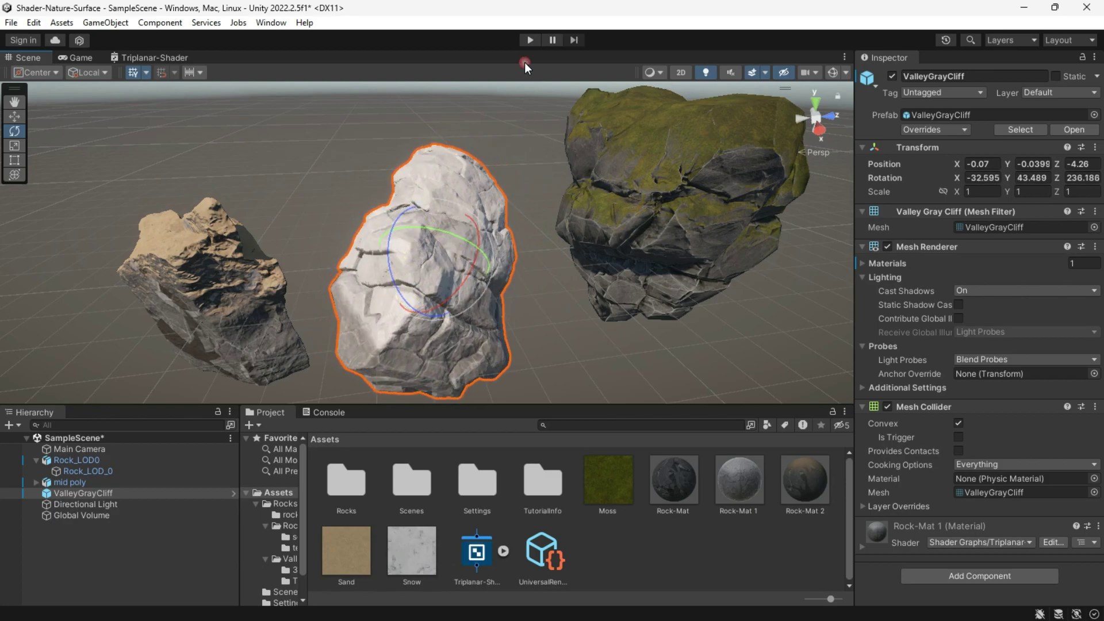
Step: Tweak Rock-Mat 1's second texture threshold and rotate the sandy mid poly rock
{"action": "left_click", "coordinate": [739, 480]}
{"action": "mouse_move", "coordinate": [1025, 311]}
{"action": "left_mouse_down"}
{"action": "mouse_move", "coordinate": [962, 312]}
{"action": "mouse_move", "coordinate": [1052, 307]}
{"action": "mouse_move", "coordinate": [936, 316]}
{"action": "mouse_move", "coordinate": [1010, 306]}
{"action": "left_mouse_up"}
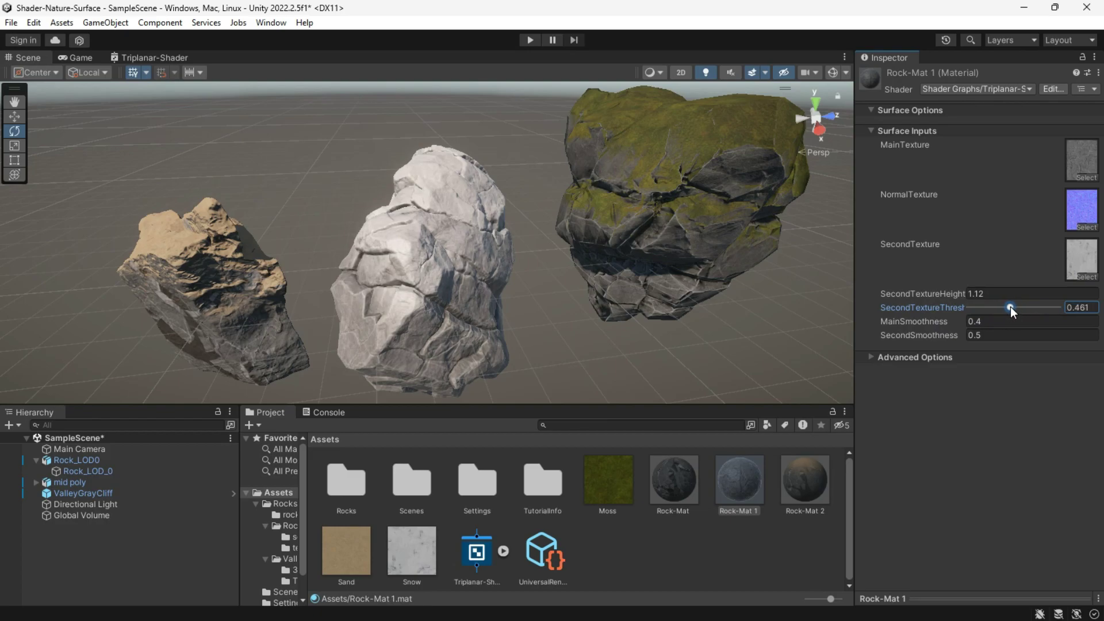
{"action": "mouse_move", "coordinate": [290, 289]}
{"action": "left_mouse_down", "text": "alt"}
{"action": "mouse_move", "coordinate": [379, 331]}
{"action": "mouse_move", "coordinate": [395, 283]}
{"action": "mouse_move", "coordinate": [296, 267]}
{"action": "left_mouse_up", "text": "alt"}
{"action": "left_click", "coordinate": [396, 283]}
{"action": "key", "text": "e"}
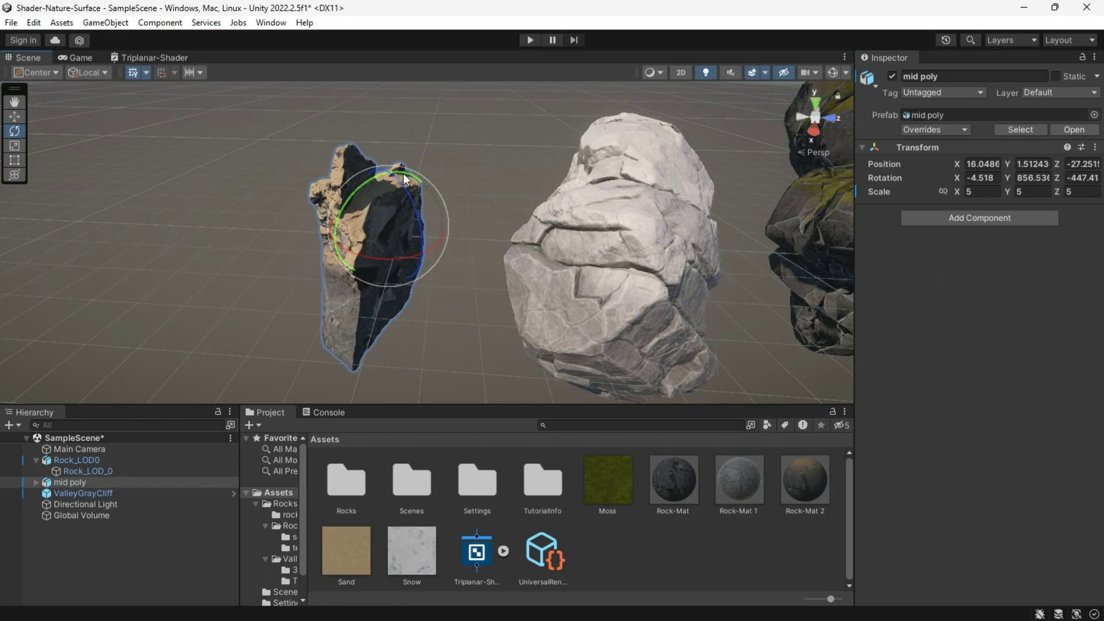
{"action": "left_click_drag", "start_coordinate": [405, 178], "coordinate": [478, 332]}
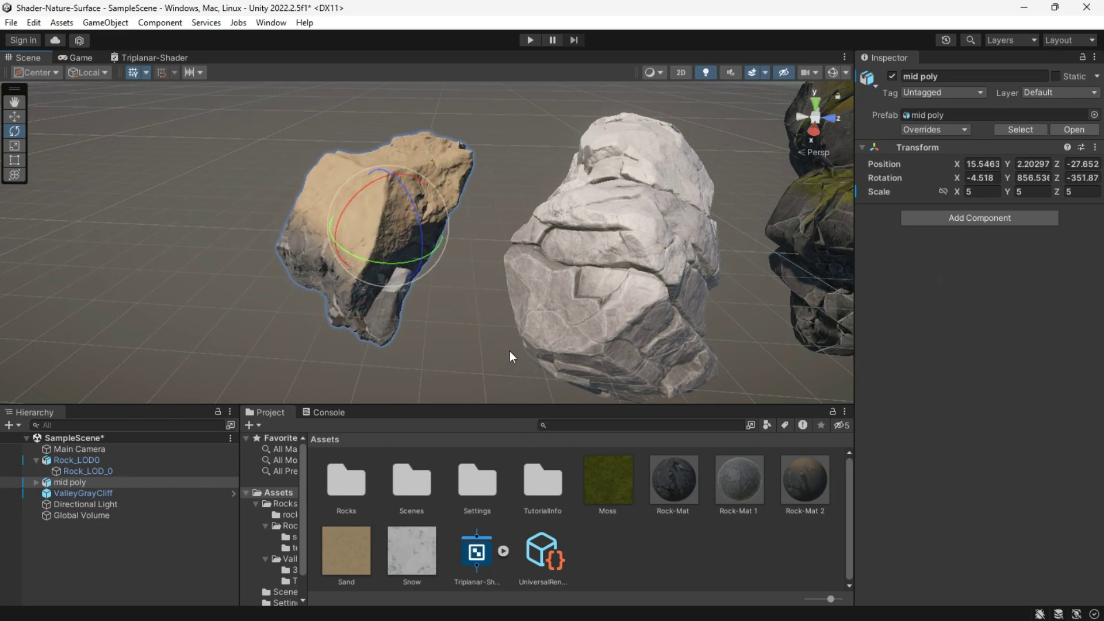
{"action": "mouse_move", "coordinate": [383, 205]}
{"action": "left_mouse_down"}
{"action": "mouse_move", "coordinate": [512, 168]}
{"action": "mouse_move", "coordinate": [396, 202]}
{"action": "left_mouse_up"}
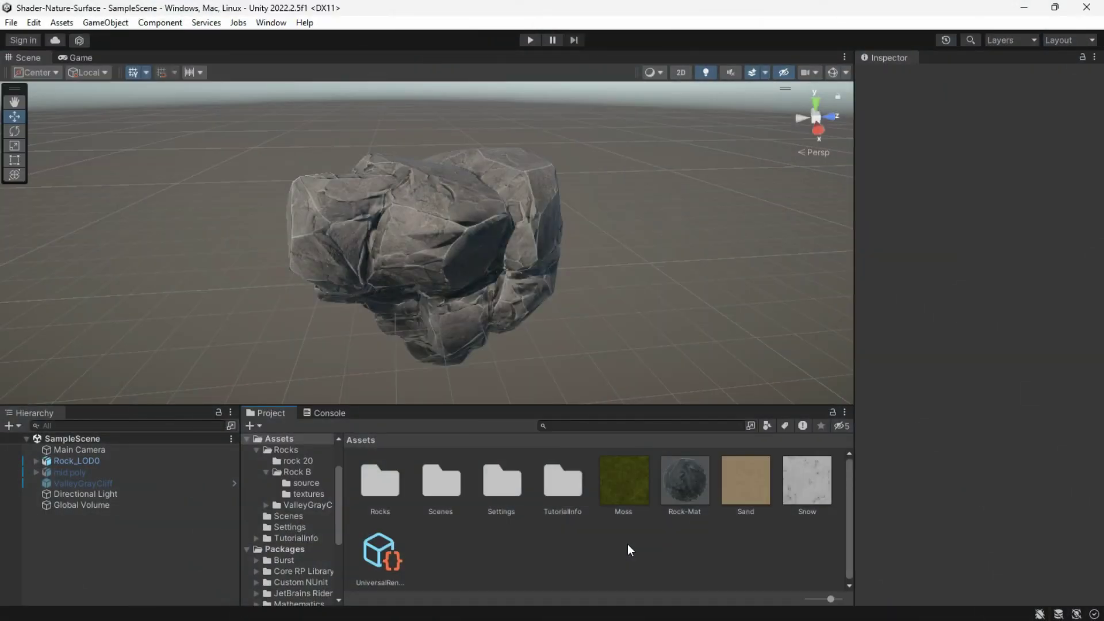
Step: Select the grey Rock_LOD0 and browse the Rocks, ValleyGrayCliff and Rock B folders
{"action": "left_click", "coordinate": [493, 309]}
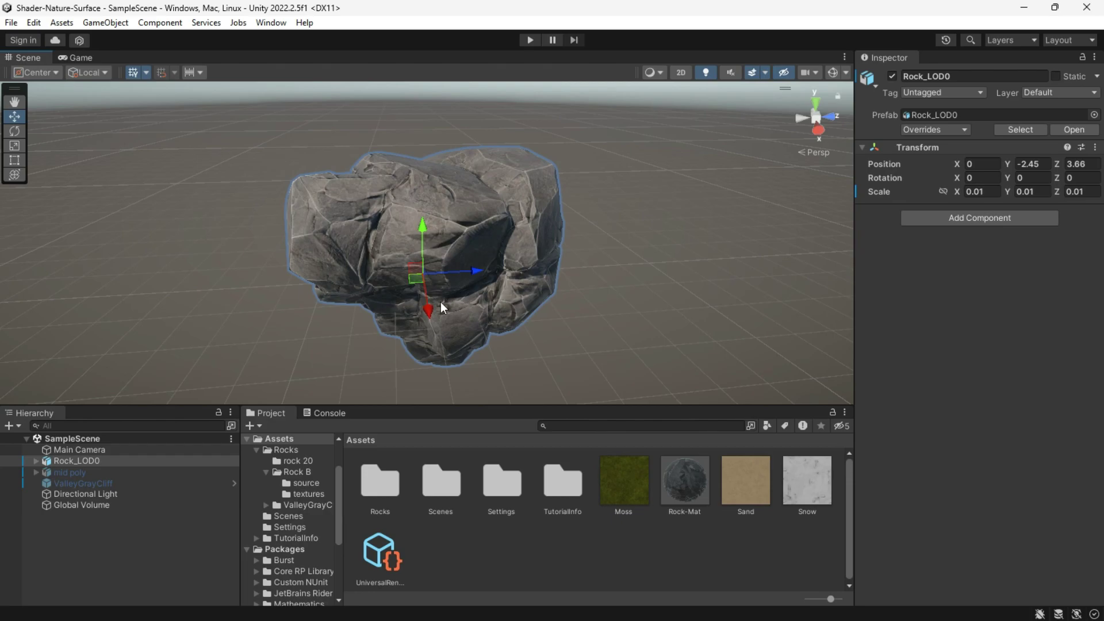
{"action": "double_click", "coordinate": [380, 483]}
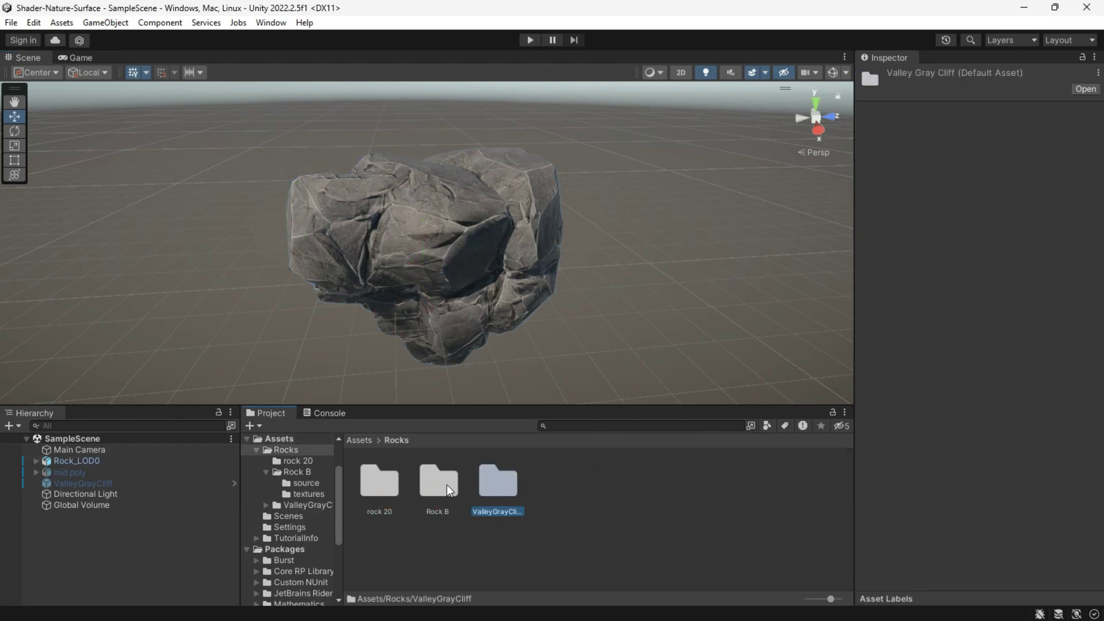
{"action": "double_click", "coordinate": [499, 483]}
{"action": "left_click", "coordinate": [396, 440]}
{"action": "double_click", "coordinate": [431, 484]}
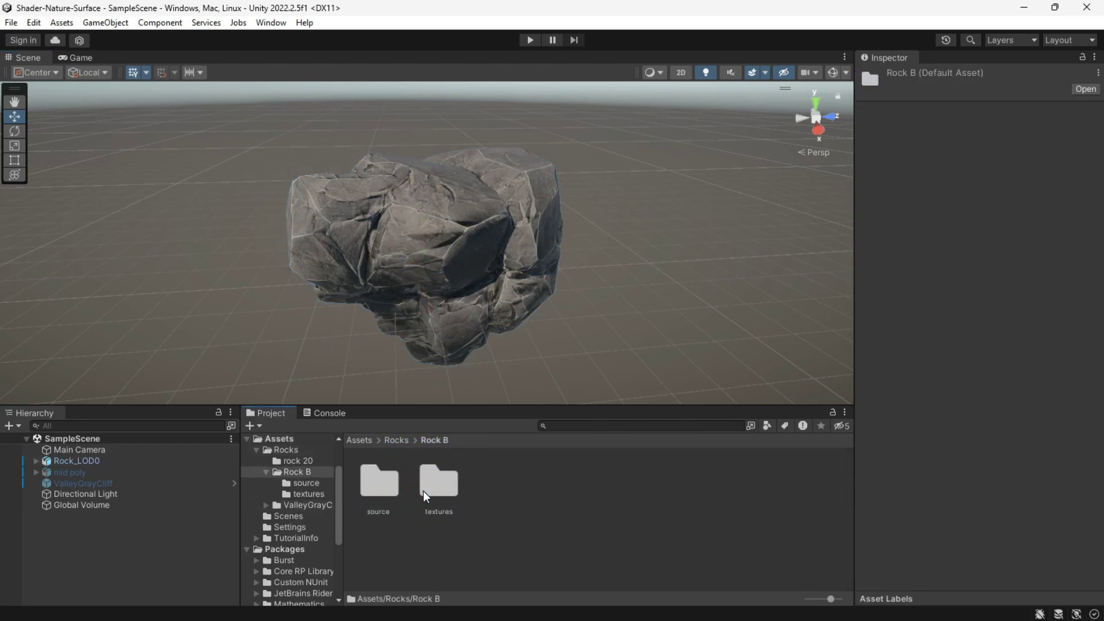
{"action": "left_click", "coordinate": [395, 440]}
{"action": "left_click", "coordinate": [362, 444]}
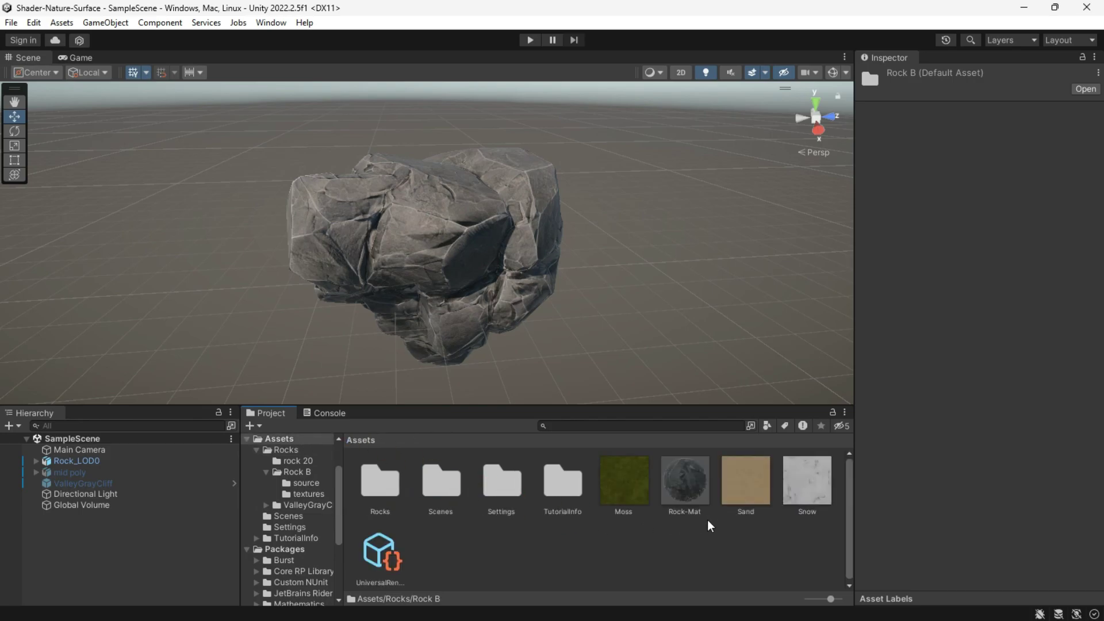
Step: Inspect the Sand, Snow and Moss textures and the Rock-Mat material
{"action": "left_click", "coordinate": [732, 502]}
{"action": "left_click", "coordinate": [801, 489]}
{"action": "left_click", "coordinate": [759, 484]}
{"action": "left_click", "coordinate": [648, 487]}
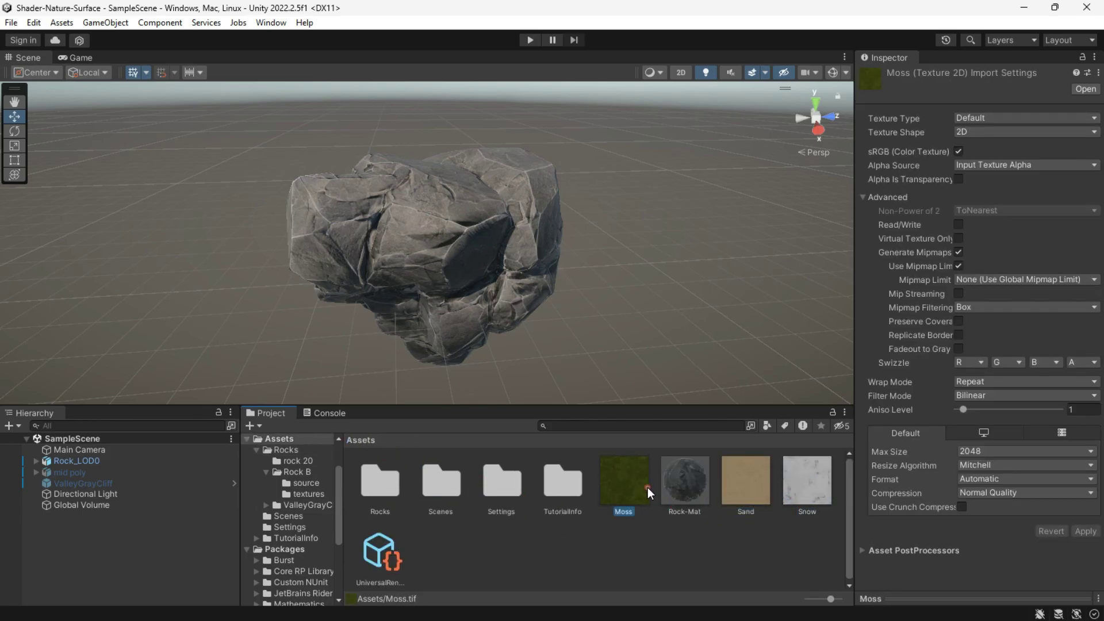
{"action": "left_click", "coordinate": [494, 241]}
{"action": "left_click", "coordinate": [692, 489]}
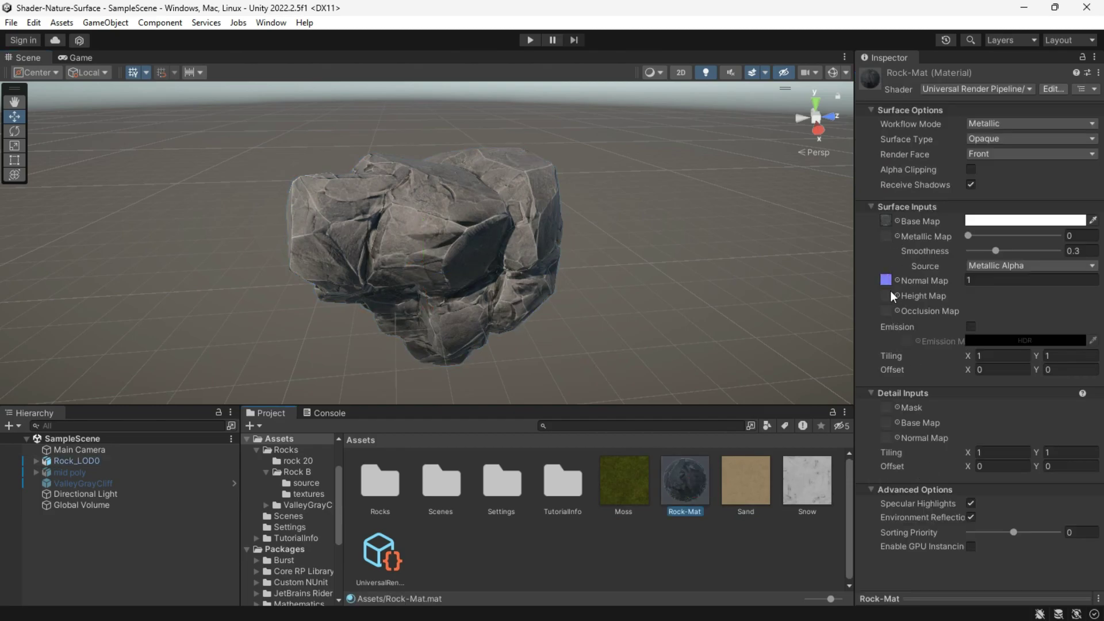
{"action": "left_click", "coordinate": [443, 272]}
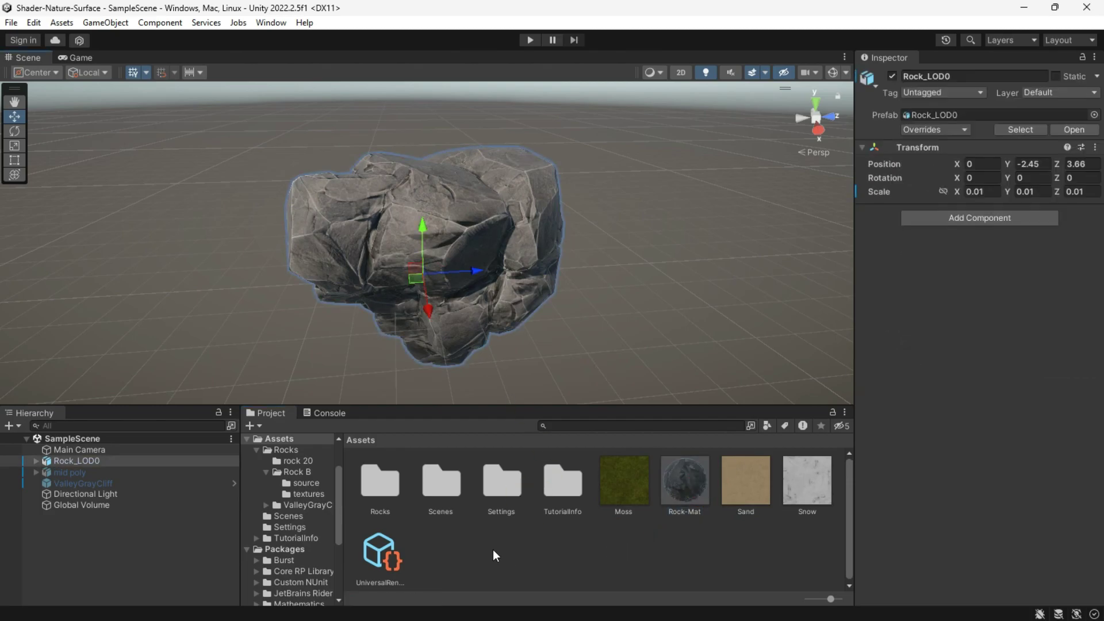
Step: Create a URP Lit Shader Graph named Triplanar-Shader and open it in the graph editor
{"action": "right_click", "coordinate": [493, 552]}
{"action": "mouse_move", "coordinate": [604, 184]}
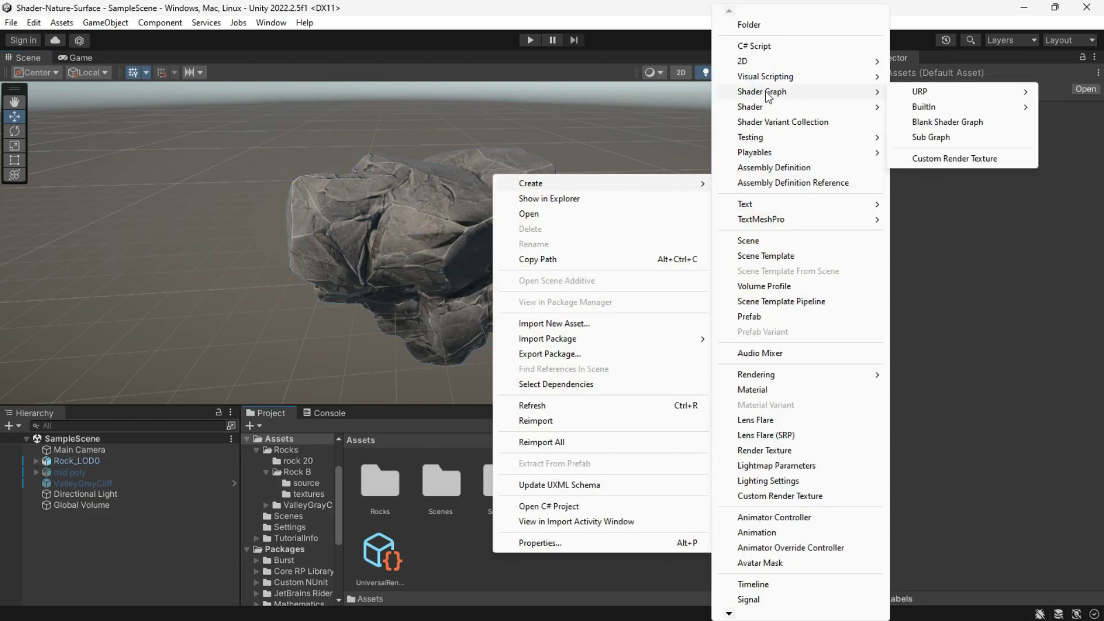
{"action": "mouse_move", "coordinate": [920, 91]}
{"action": "left_click", "coordinate": [764, 91]}
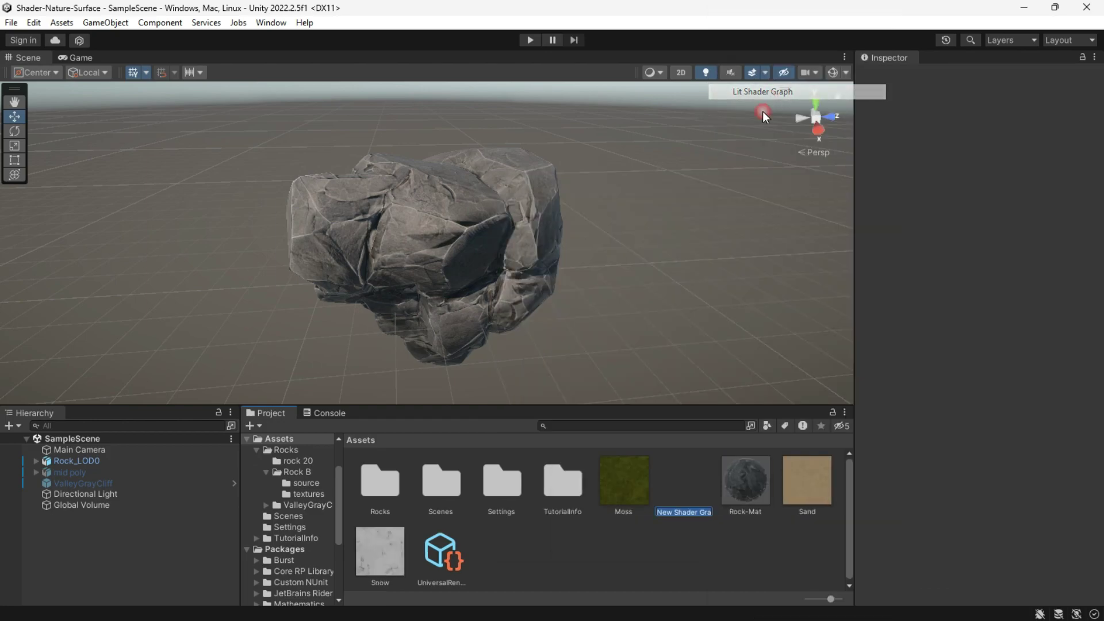
{"action": "type", "text": "Triplanar-Shader"}
{"action": "key", "text": "Return"}
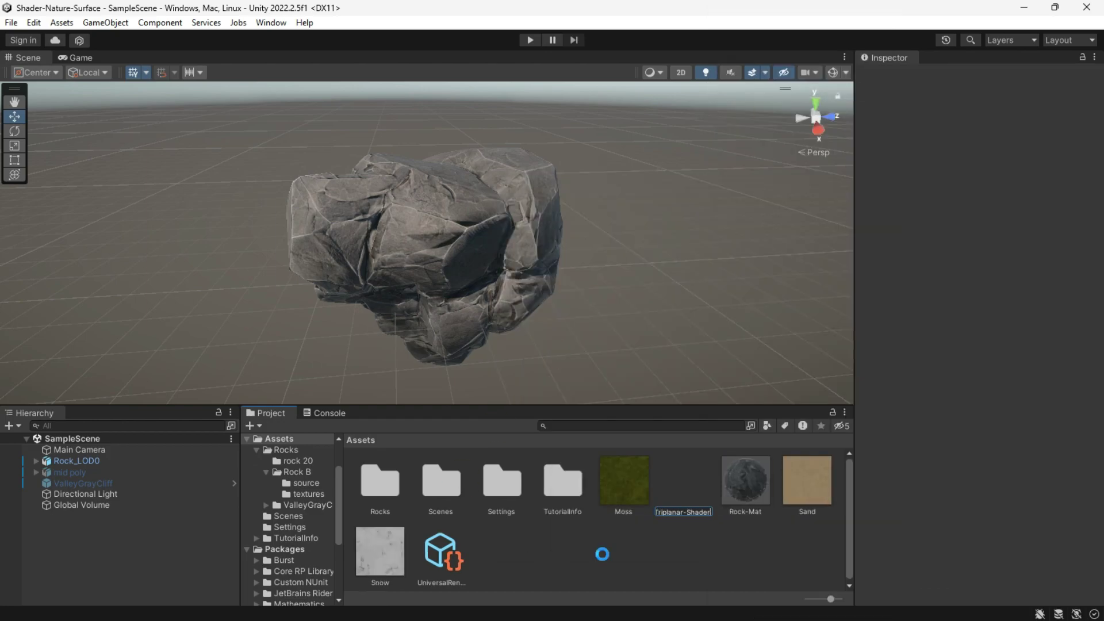
{"action": "double_click", "coordinate": [381, 552]}
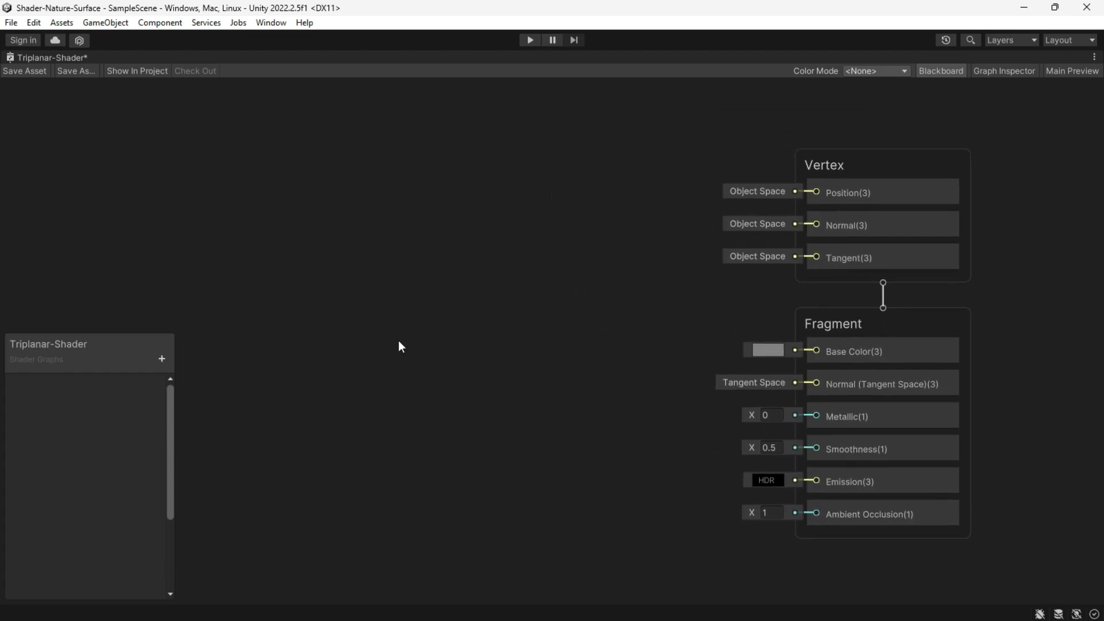
Step: Add Texture2D properties MainTexture and NormalTexture to the blackboard
{"action": "left_click", "coordinate": [162, 360]}
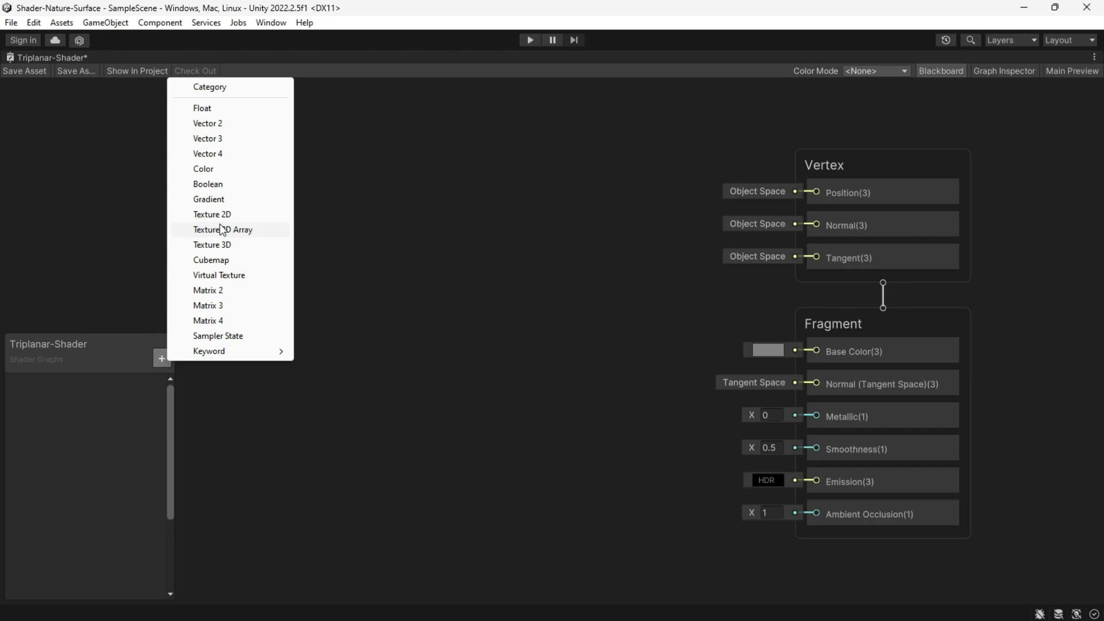
{"action": "left_click", "coordinate": [209, 214]}
{"action": "left_click", "coordinate": [161, 359]}
{"action": "left_click", "coordinate": [211, 223]}
{"action": "type", "text": "Normal"}
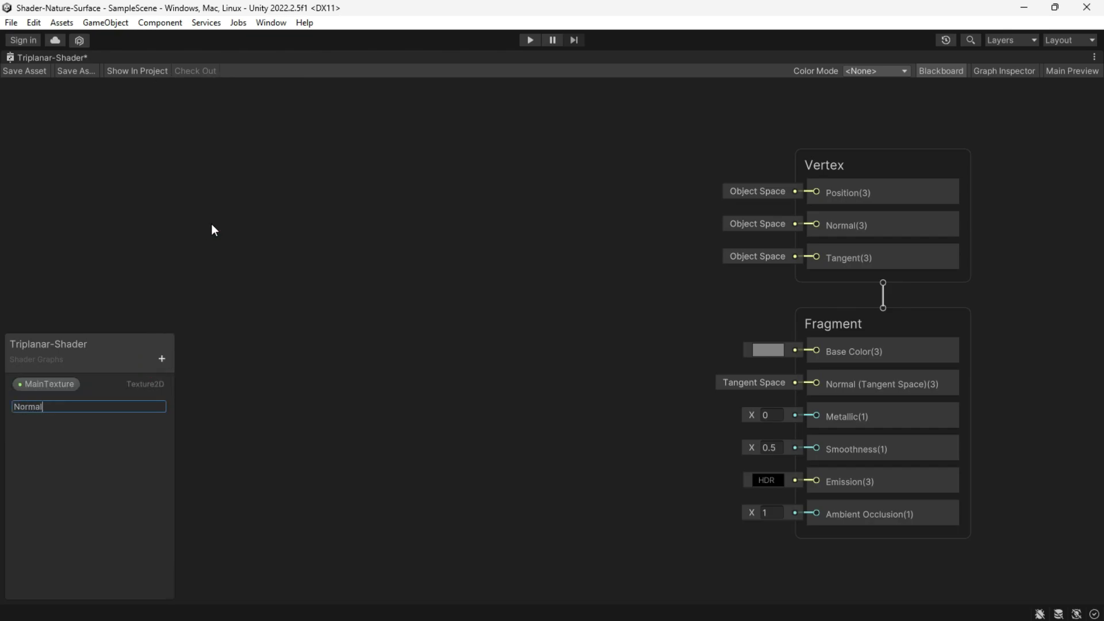
{"action": "type", "text": "Texture"}
{"action": "key", "text": "Return"}
Step: Sample MainTexture with a Sample Texture 2D node wired into Base Color
{"action": "mouse_move", "coordinate": [49, 385]}
{"action": "left_mouse_down"}
{"action": "mouse_move", "coordinate": [453, 285]}
{"action": "mouse_move", "coordinate": [388, 299]}
{"action": "mouse_move", "coordinate": [469, 328]}
{"action": "left_mouse_up"}
{"action": "type", "text": "sample texture 2d"}
{"action": "key", "text": "Return"}
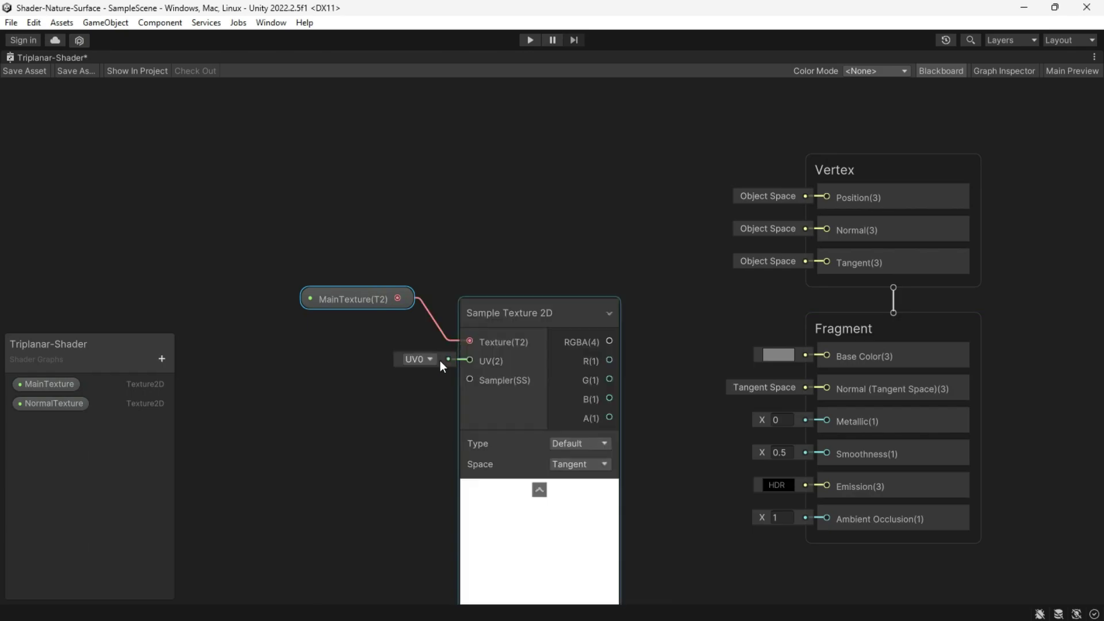
{"action": "left_click_drag", "start_coordinate": [618, 307], "coordinate": [832, 322]}
{"action": "left_click_drag", "start_coordinate": [504, 288], "coordinate": [493, 134]}
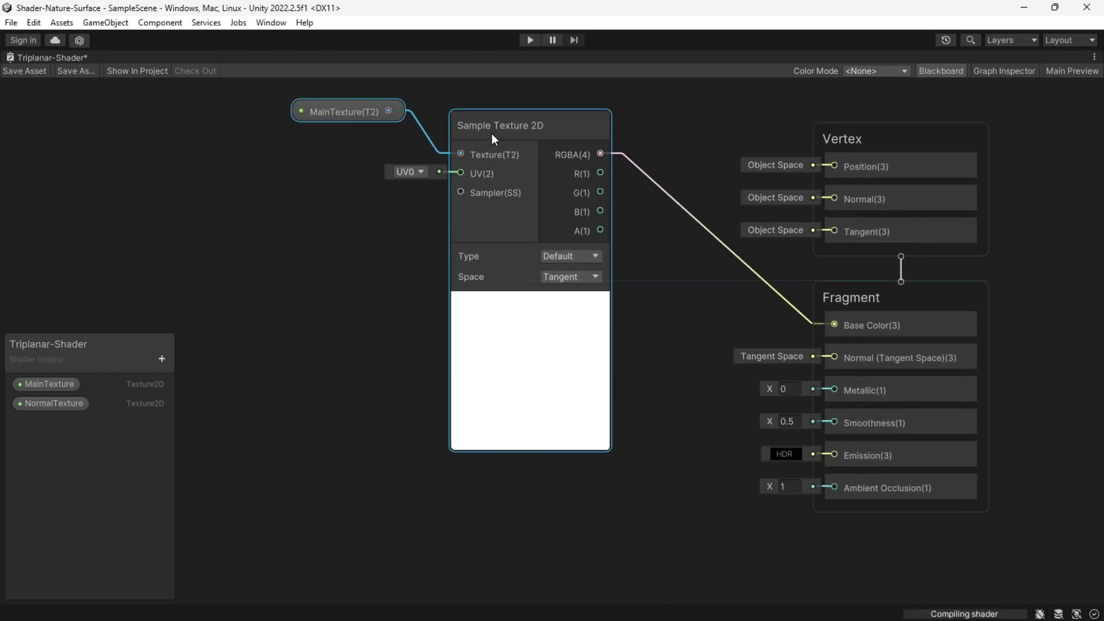
{"action": "left_click", "coordinate": [520, 287]}
Step: Sample NormalTexture as type Normal and wire it into Fragment Normal
{"action": "left_click_drag", "start_coordinate": [54, 403], "coordinate": [468, 434]}
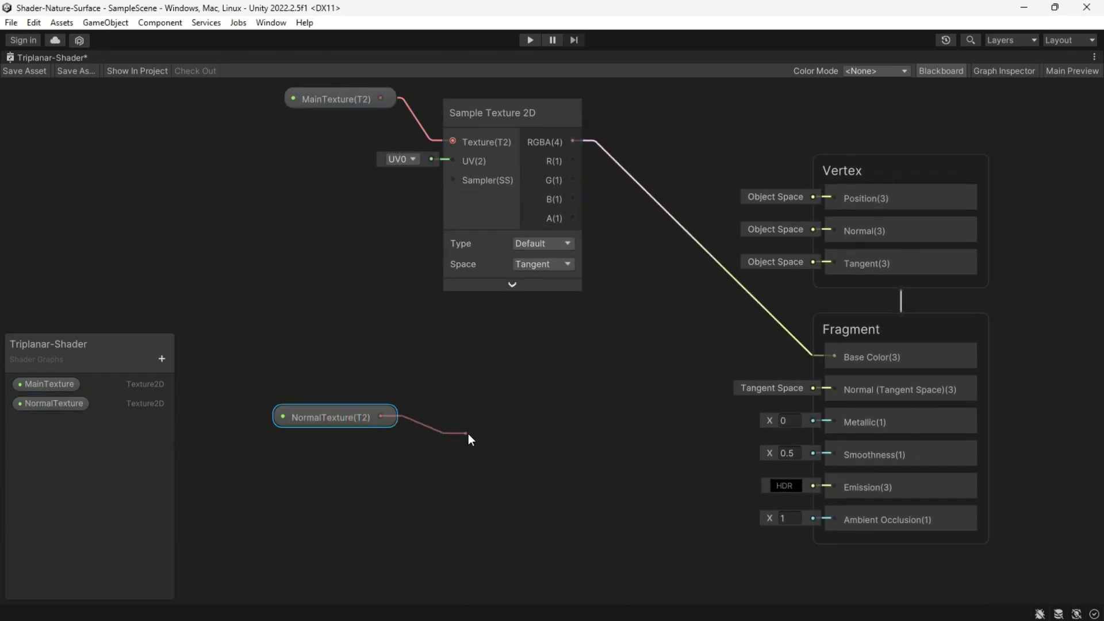
{"action": "type", "text": "sam"}
{"action": "key", "text": "Return"}
{"action": "left_click", "coordinate": [523, 414]}
{"action": "scroll", "coordinate": [633, 439], "scroll_direction": "down", "scroll_amount": 2}
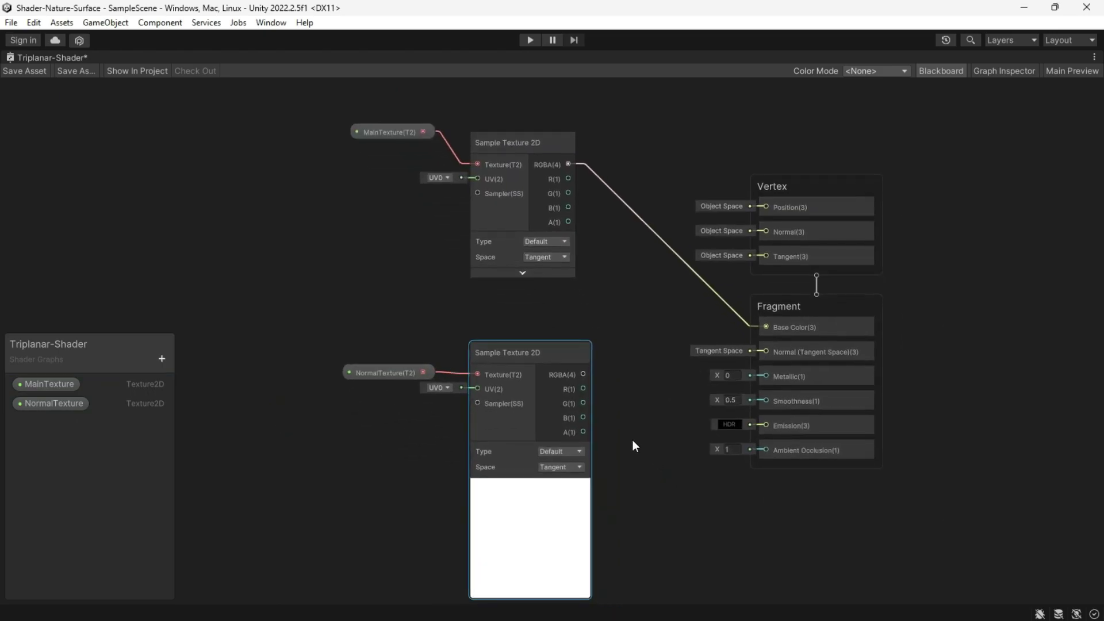
{"action": "scroll", "coordinate": [606, 454], "scroll_direction": "up", "scroll_amount": 3}
{"action": "scroll", "coordinate": [615, 436], "scroll_direction": "down", "scroll_amount": 1}
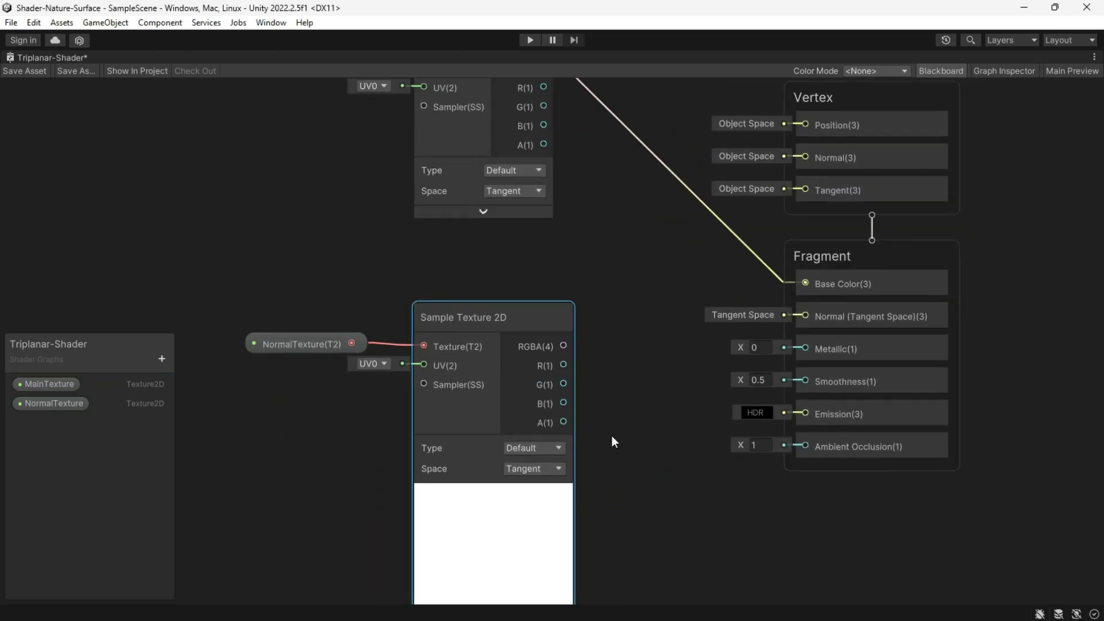
{"action": "left_click", "coordinate": [554, 433]}
{"action": "left_click", "coordinate": [541, 464]}
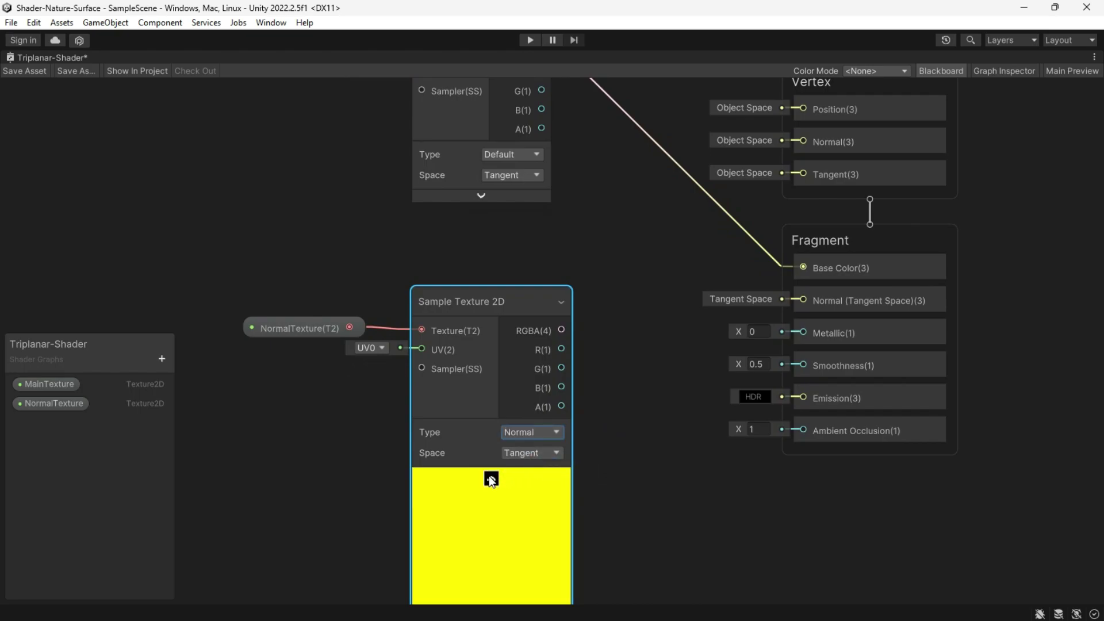
{"action": "left_click_drag", "start_coordinate": [543, 331], "coordinate": [803, 300]}
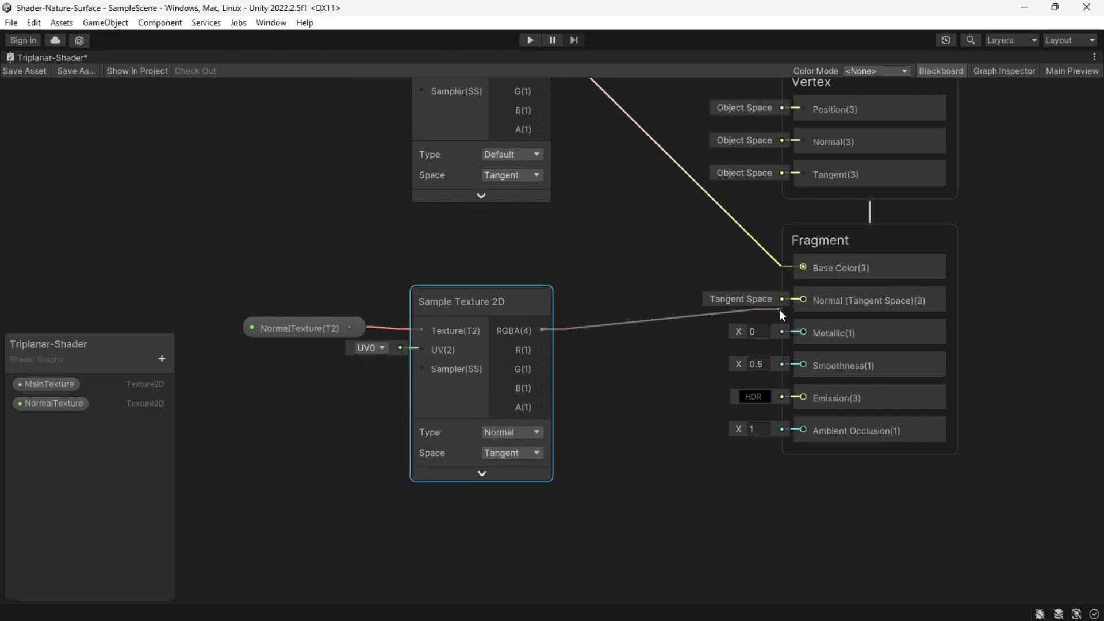
{"action": "middle_click_drag", "start_coordinate": [621, 306], "coordinate": [674, 369]}
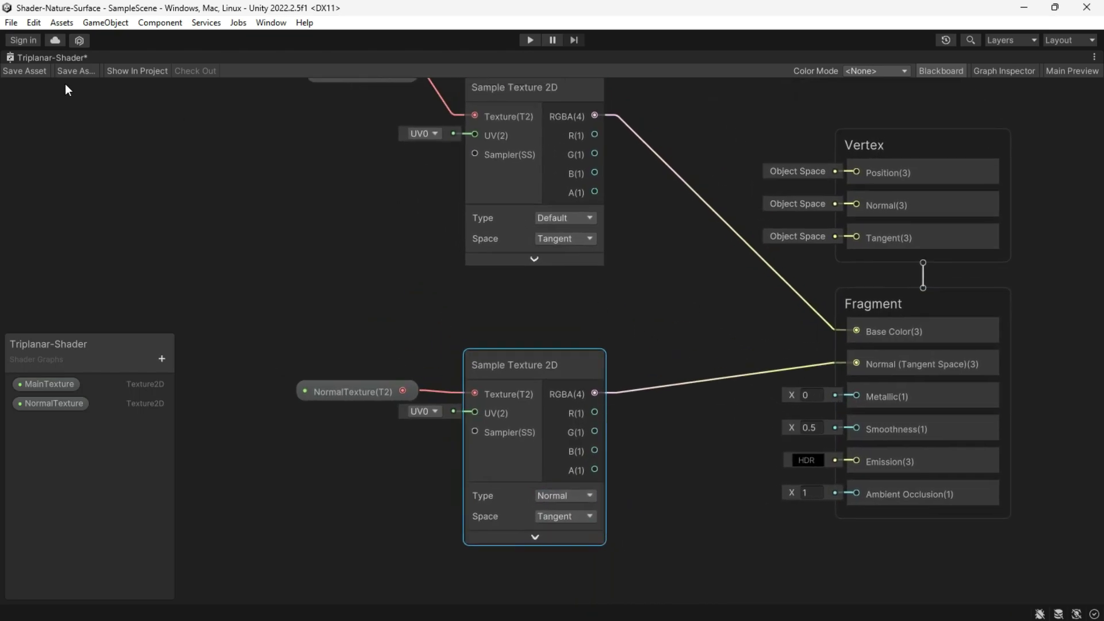
{"action": "left_click", "coordinate": [1093, 57]}
Step: Restore the editor layout and set Rock-Mat's shader to Shader Graphs/Triplanar-Shader
{"action": "left_click", "coordinate": [976, 72]}
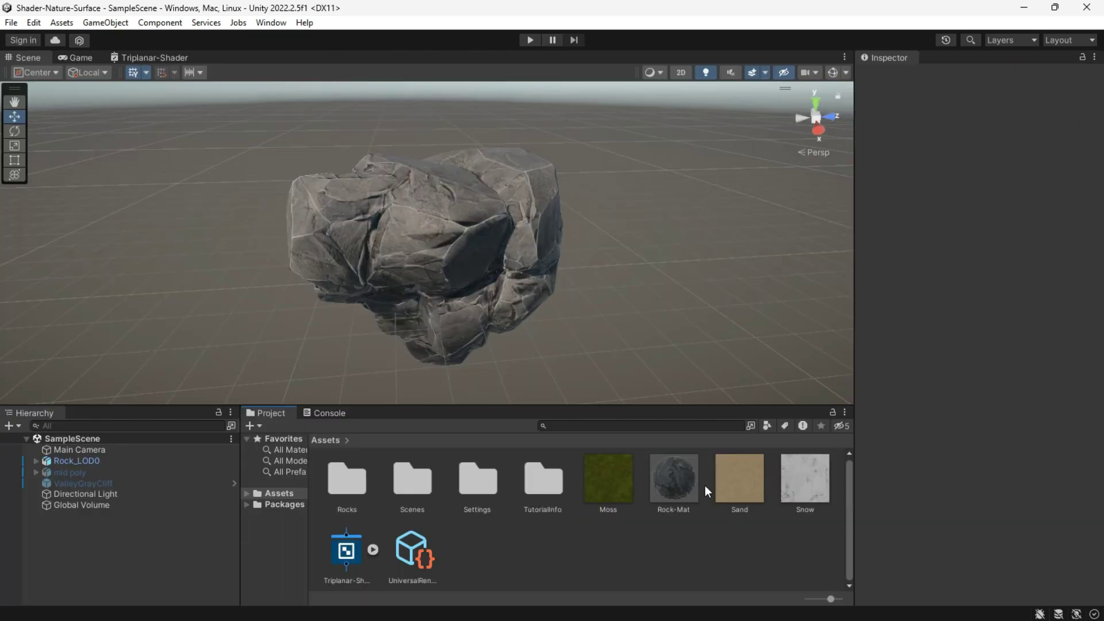
{"action": "left_click", "coordinate": [682, 484]}
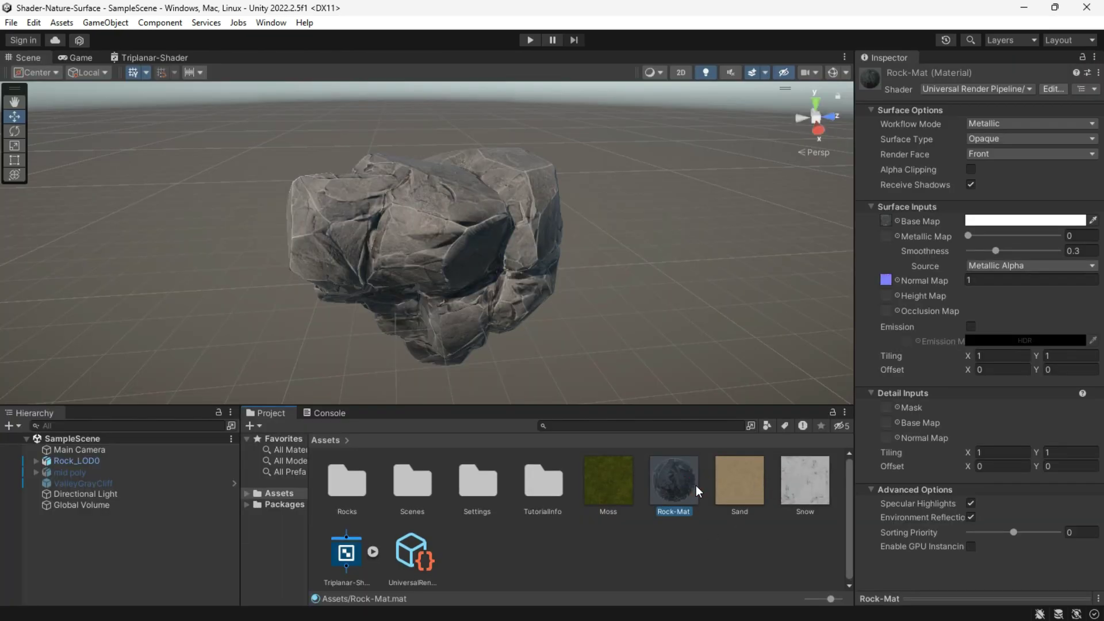
{"action": "left_click", "coordinate": [1002, 90]}
{"action": "left_click", "coordinate": [949, 205]}
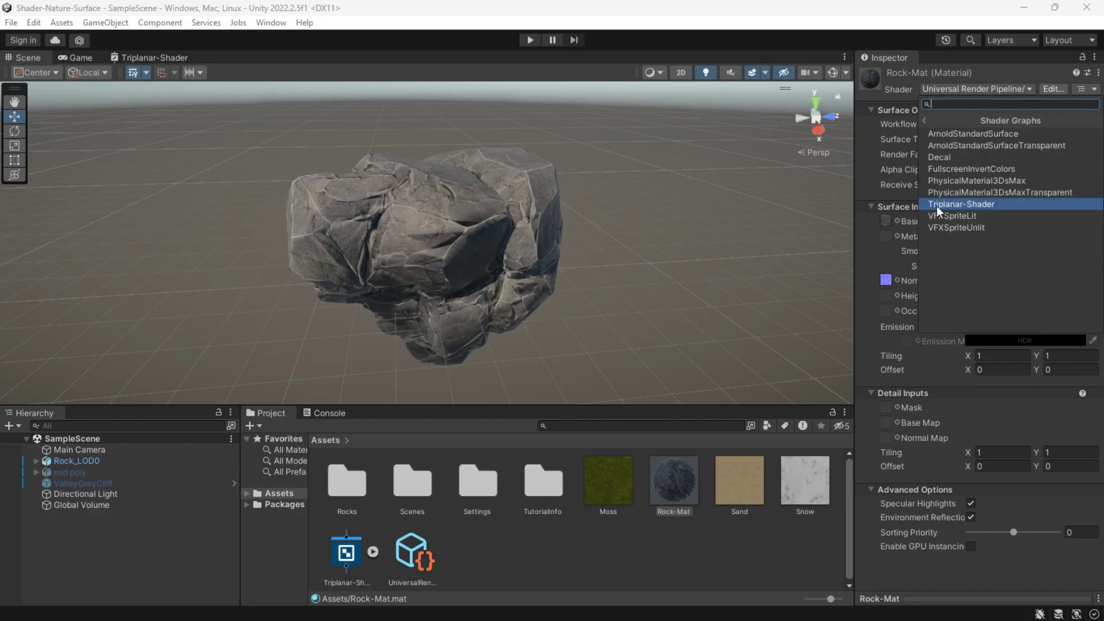
{"action": "left_click", "coordinate": [991, 209]}
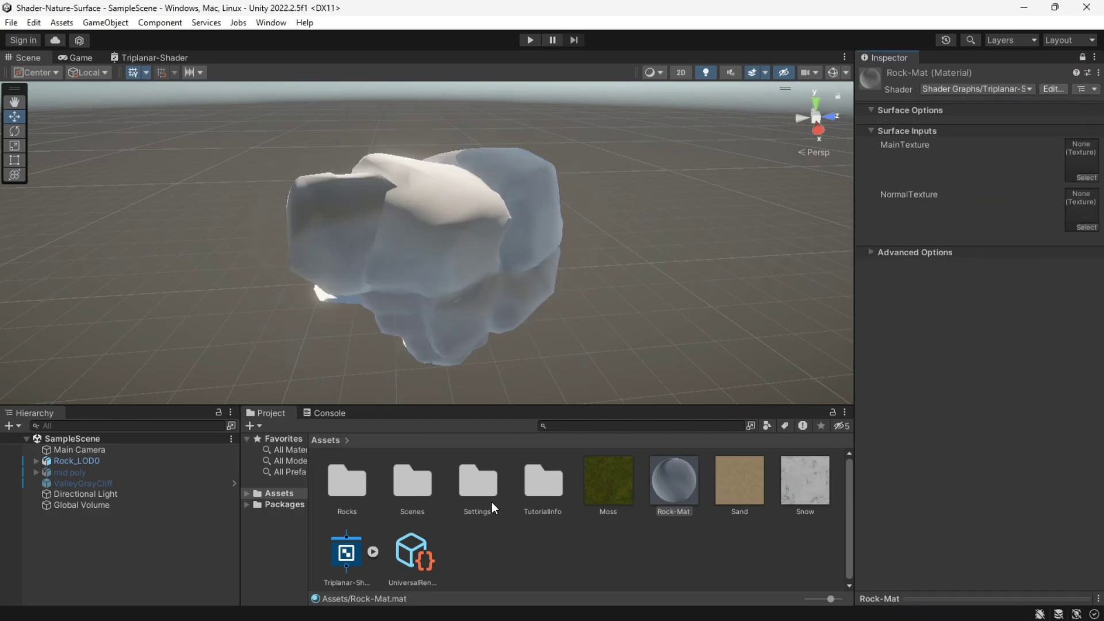
Step: Assign Rock B's Rock_BaseColor and Rock_Normal to Rock-Mat's MainTexture and NormalTexture
{"action": "double_click", "coordinate": [349, 492]}
{"action": "double_click", "coordinate": [390, 492]}
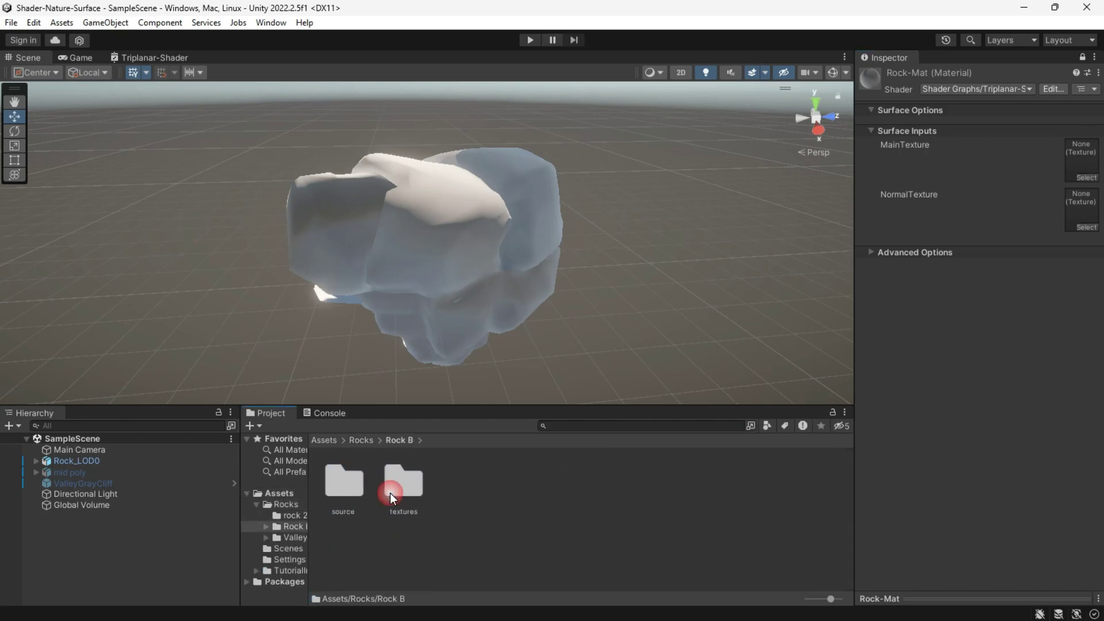
{"action": "left_click_drag", "start_coordinate": [1077, 159], "coordinate": [1079, 161]}
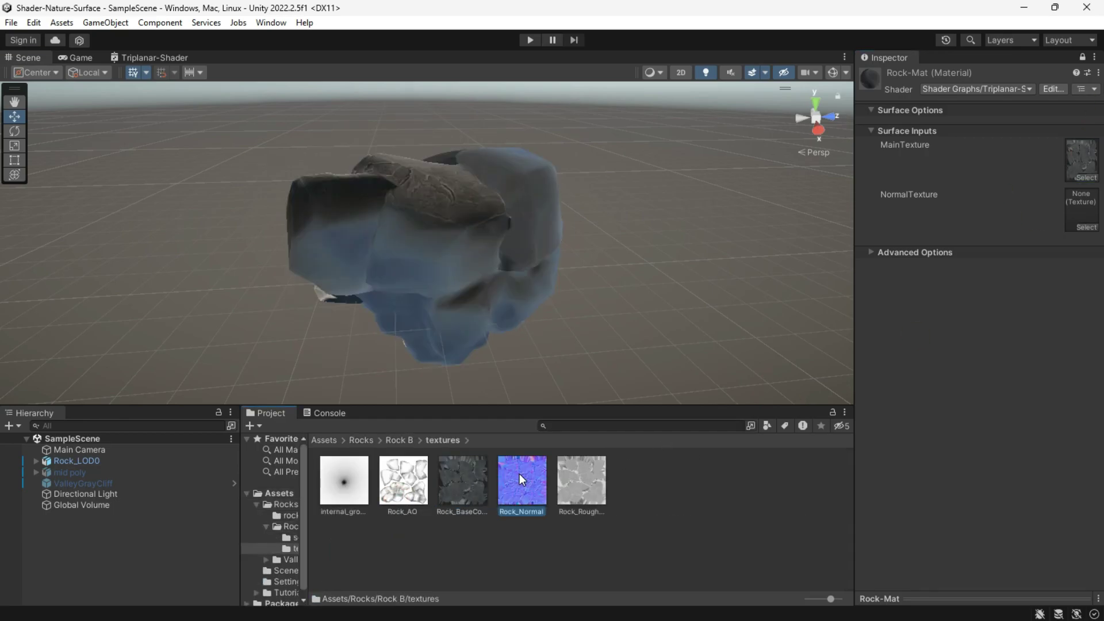
{"action": "left_click_drag", "start_coordinate": [522, 480], "coordinate": [1082, 209]}
{"action": "left_click", "coordinate": [361, 440]}
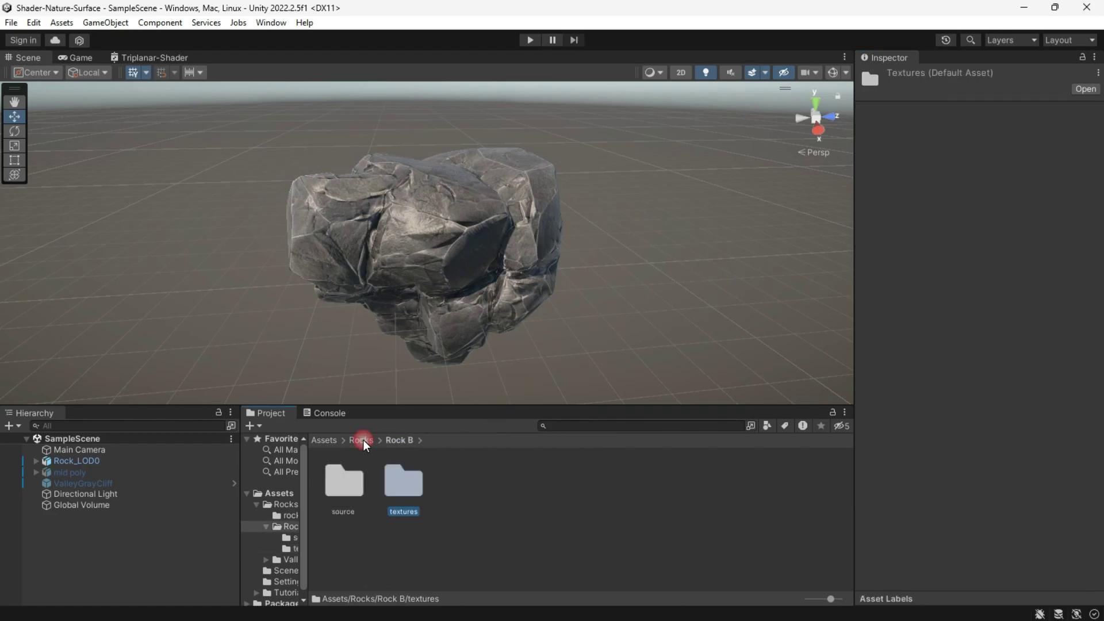
{"action": "left_click", "coordinate": [324, 441]}
{"action": "left_click", "coordinate": [589, 564]}
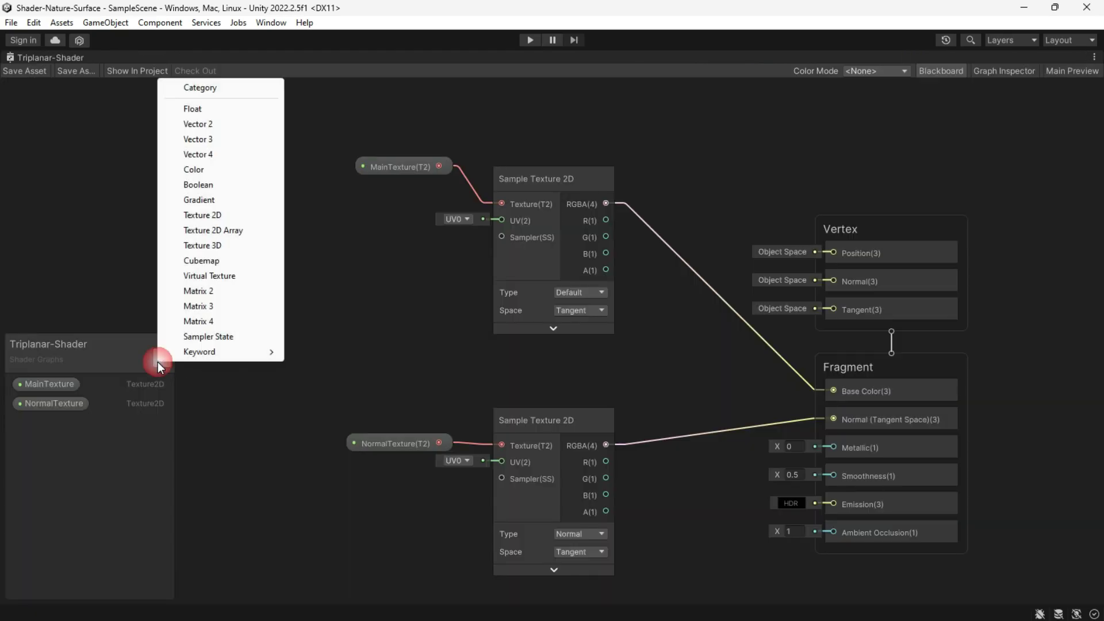
Step: Add a SecondTexture property and Lerp the MainTexture and SecondTexture samples into Base Color
{"action": "left_click", "coordinate": [203, 215]}
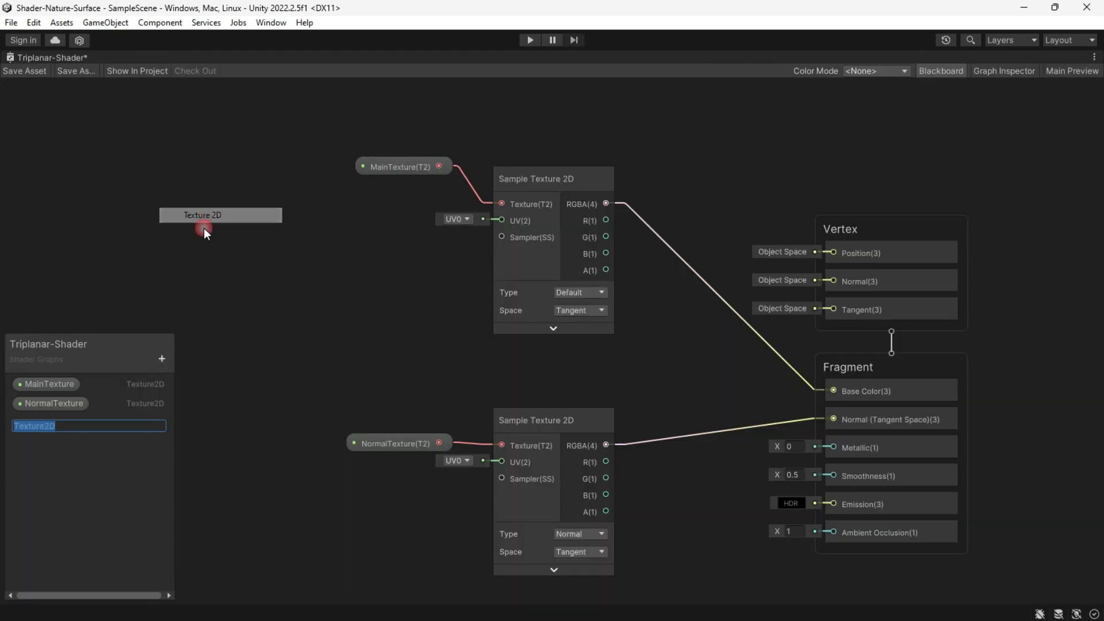
{"action": "type", "text": "SecondTexture"}
{"action": "key", "text": "Return"}
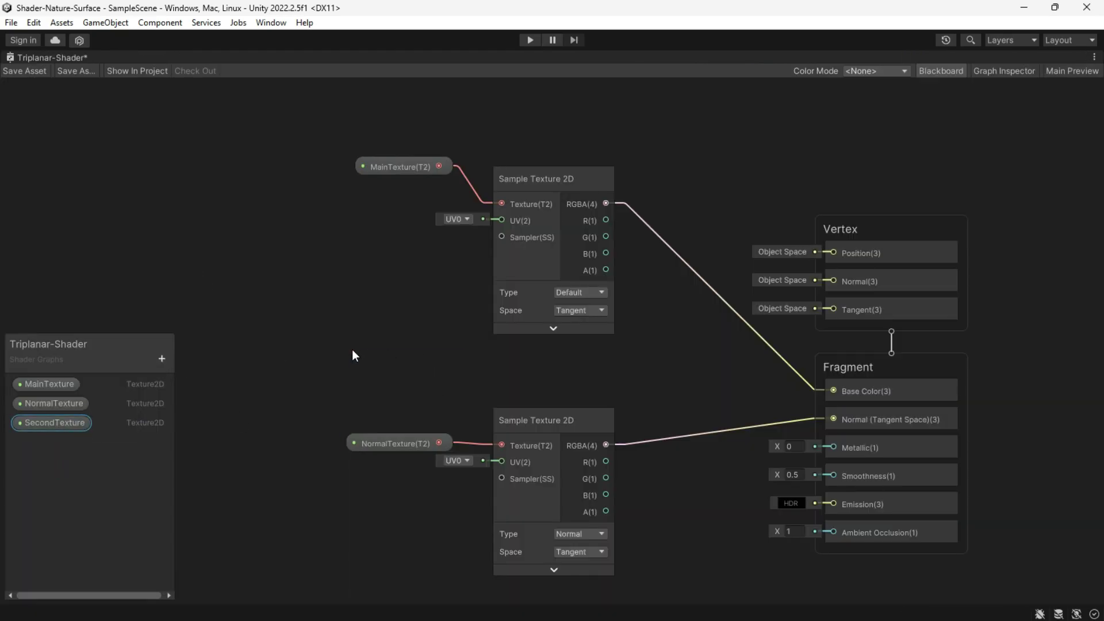
{"action": "left_click_drag", "start_coordinate": [545, 186], "coordinate": [637, 282]}
{"action": "type", "text": "le"}
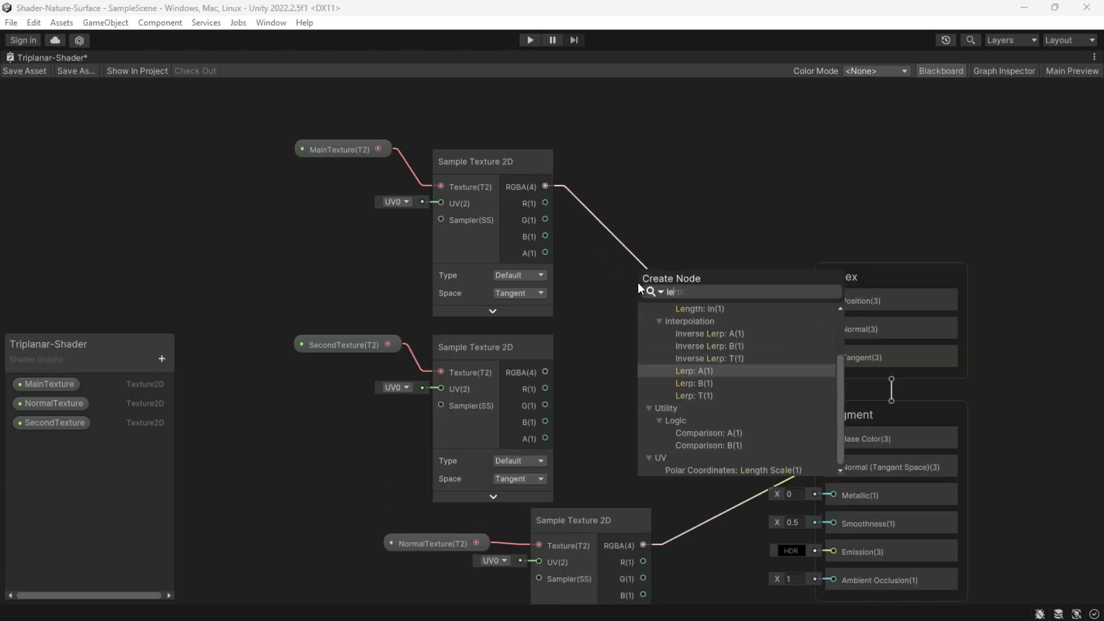
{"action": "type", "text": "rp"}
{"action": "key", "text": "Return"}
{"action": "left_click_drag", "start_coordinate": [545, 372], "coordinate": [638, 313]}
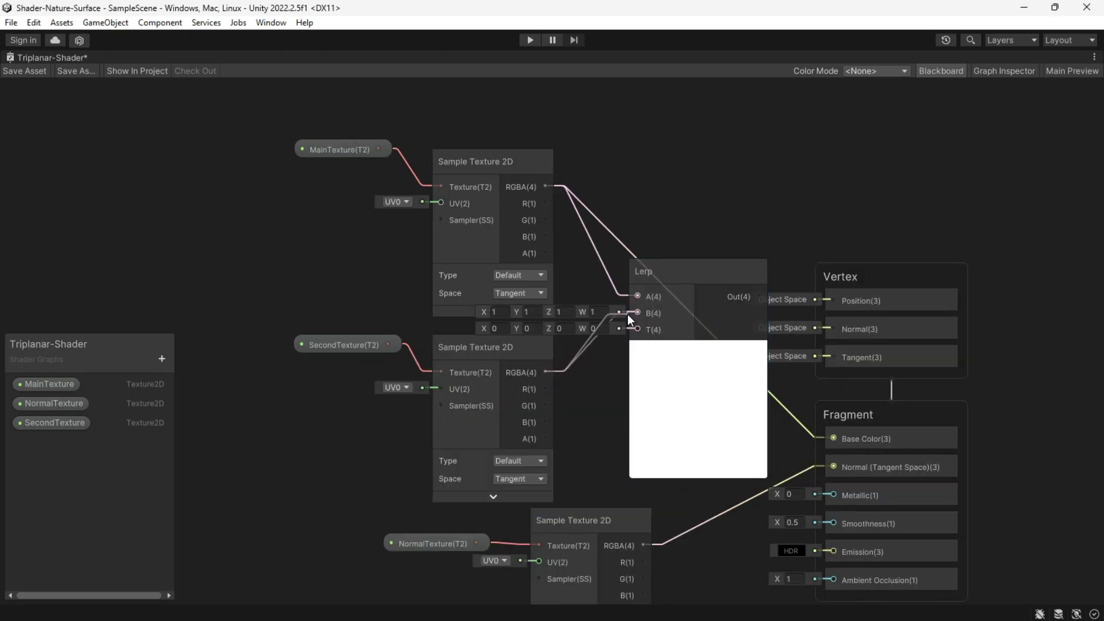
{"action": "left_click", "coordinate": [656, 340]}
{"action": "left_click_drag", "start_coordinate": [800, 417], "coordinate": [861, 485]}
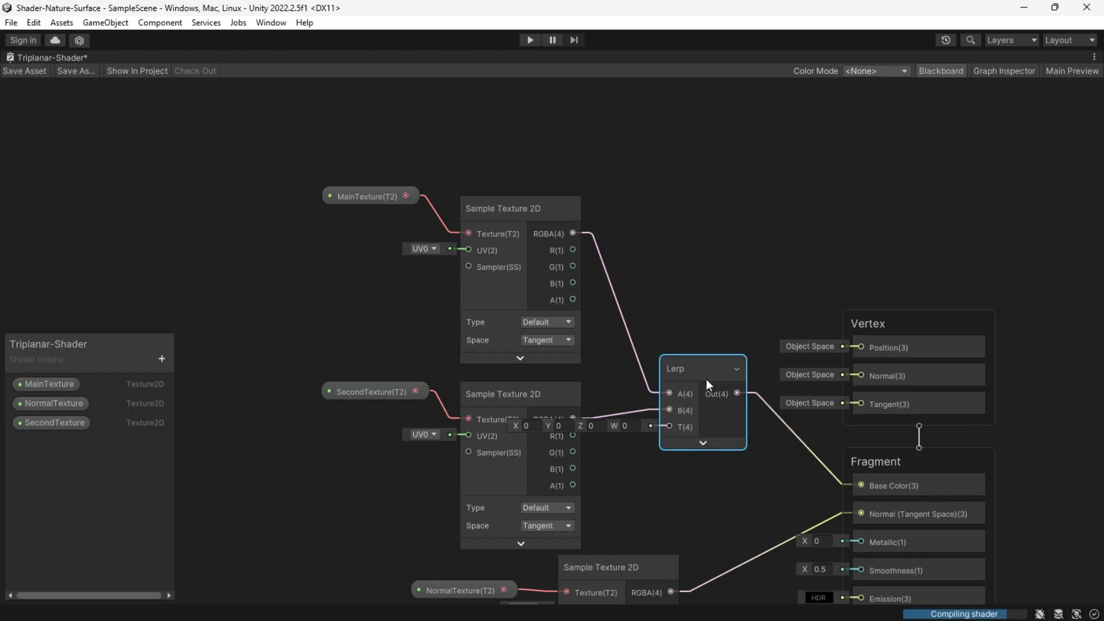
{"action": "left_click_drag", "start_coordinate": [605, 164], "coordinate": [378, 416]}
{"action": "left_click_drag", "start_coordinate": [510, 209], "coordinate": [462, 166]}
{"action": "scroll", "coordinate": [695, 362], "scroll_direction": "down", "scroll_amount": 2}
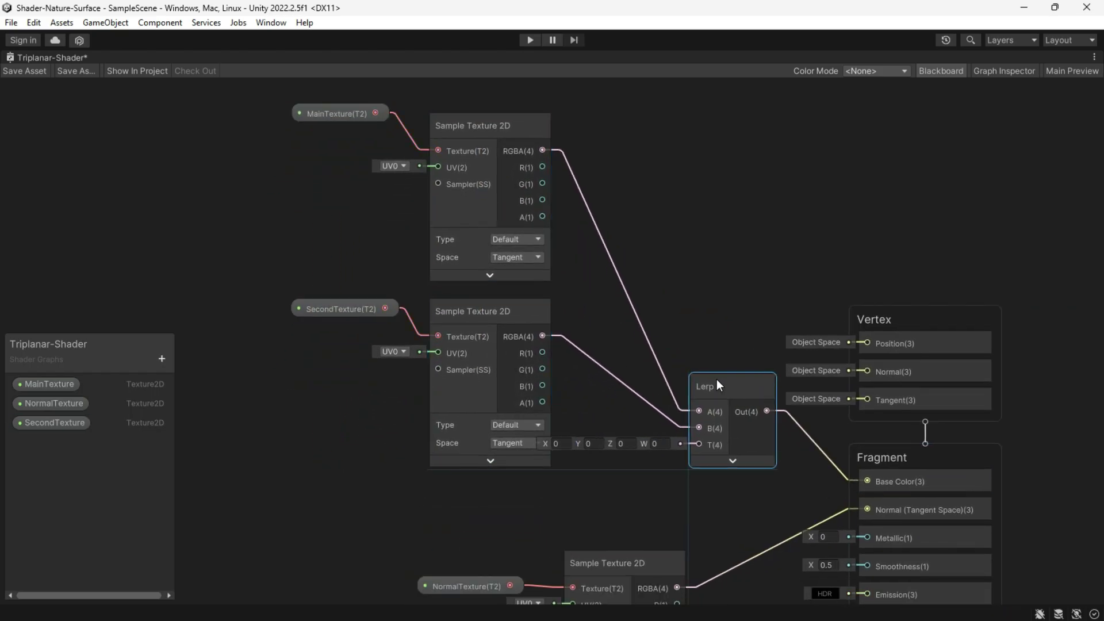
{"action": "scroll", "coordinate": [688, 517], "scroll_direction": "up", "scroll_amount": 2}
Step: Add a Position node set to Absolute World space
{"action": "middle_click_drag", "start_coordinate": [389, 438], "coordinate": [451, 404]}
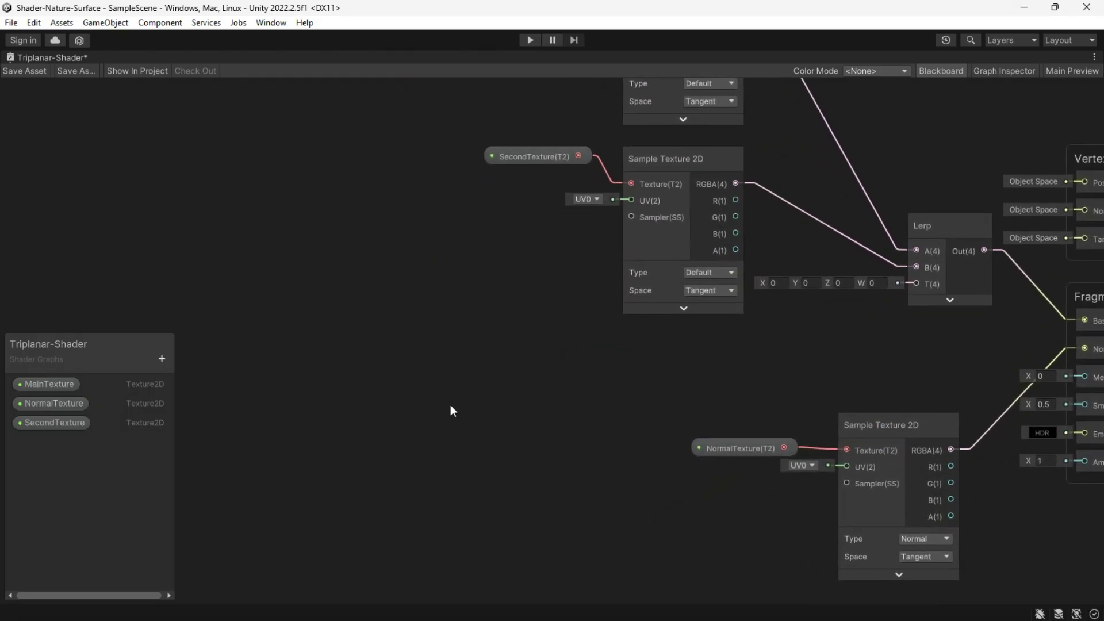
{"action": "key", "text": "space"}
{"action": "type", "text": "pos"}
{"action": "key", "text": "Return"}
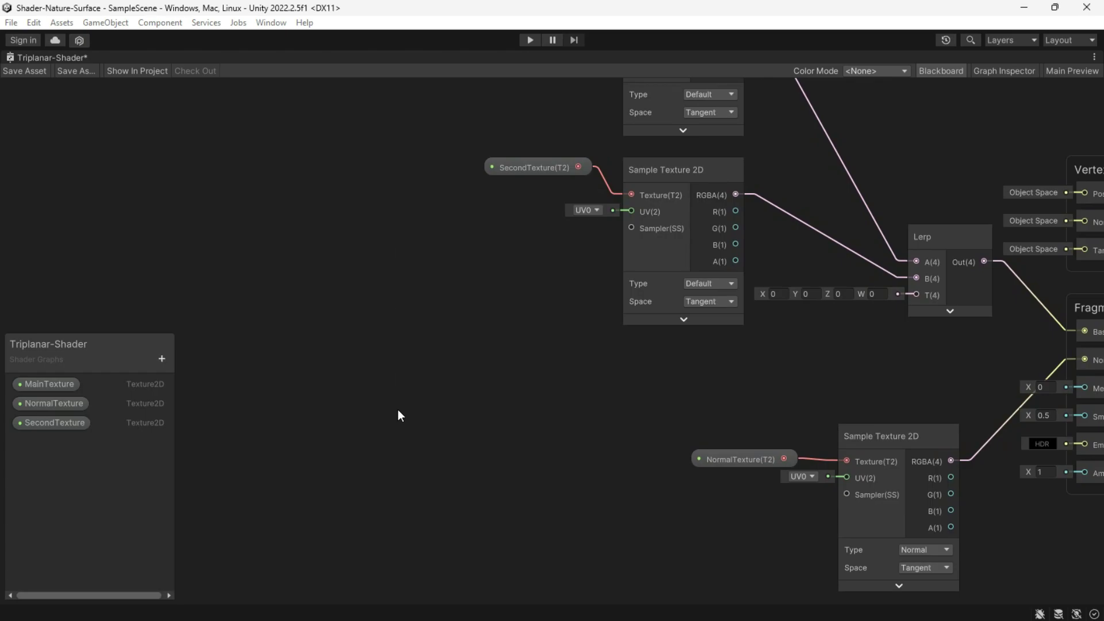
{"action": "left_click_drag", "start_coordinate": [438, 448], "coordinate": [406, 429]}
{"action": "left_click", "coordinate": [466, 402]}
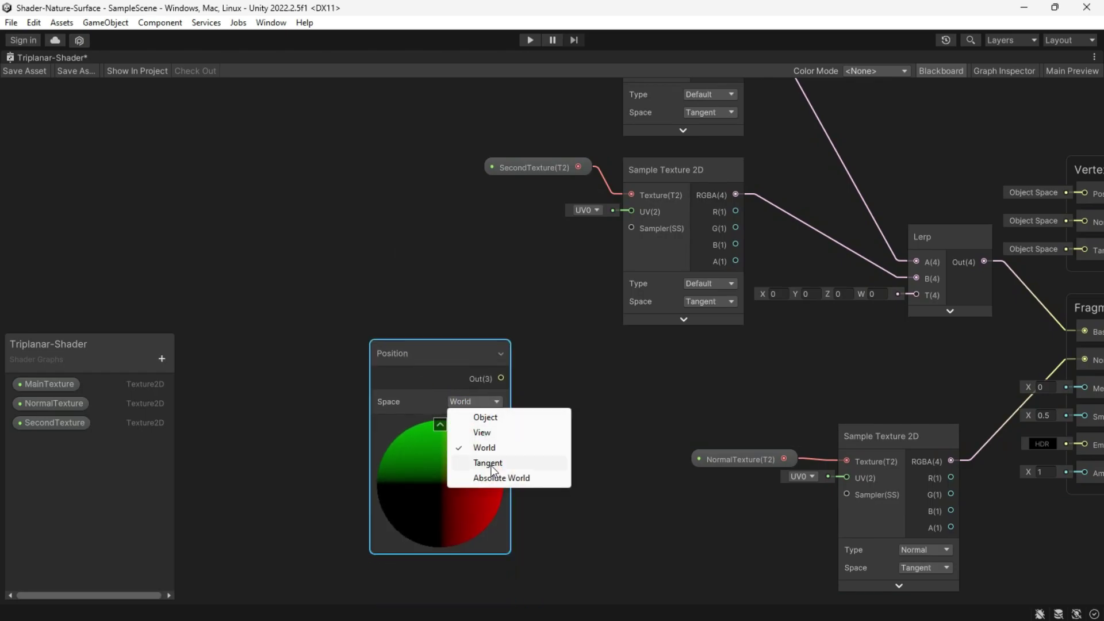
{"action": "left_click", "coordinate": [496, 487]}
{"action": "left_click_drag", "start_coordinate": [443, 353], "coordinate": [324, 353]}
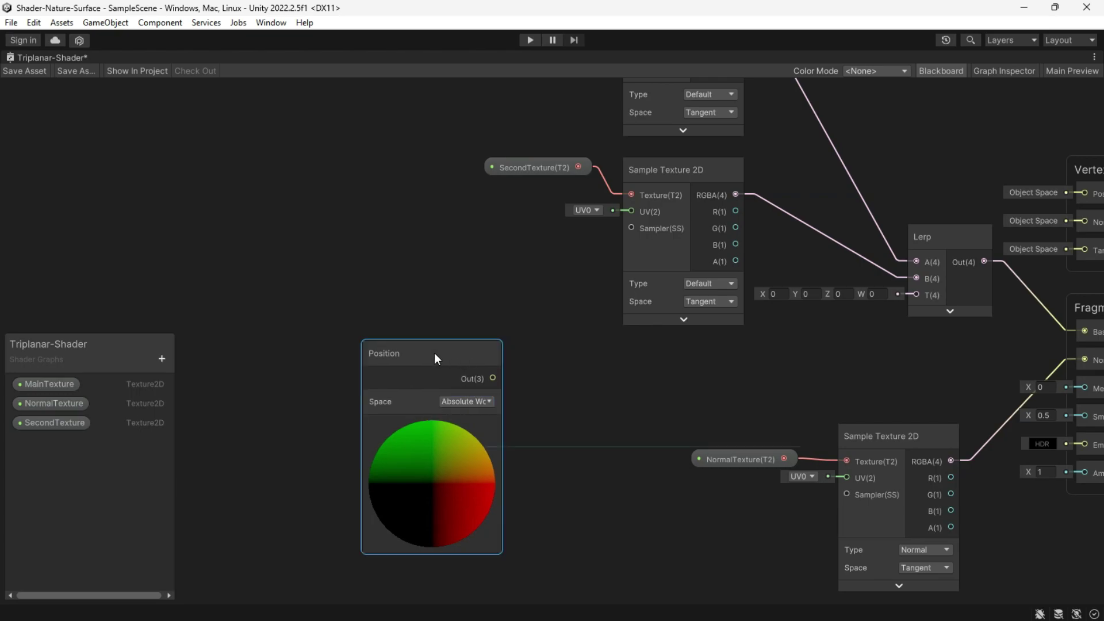
Step: Split the position, pass its G channel through a Smoothstep into the Lerp's T
{"action": "mouse_move", "coordinate": [382, 378]}
{"action": "left_mouse_down"}
{"action": "mouse_move", "coordinate": [485, 385]}
{"action": "mouse_move", "coordinate": [453, 383]}
{"action": "left_mouse_up"}
{"action": "type", "text": "split"}
{"action": "key", "text": "Return"}
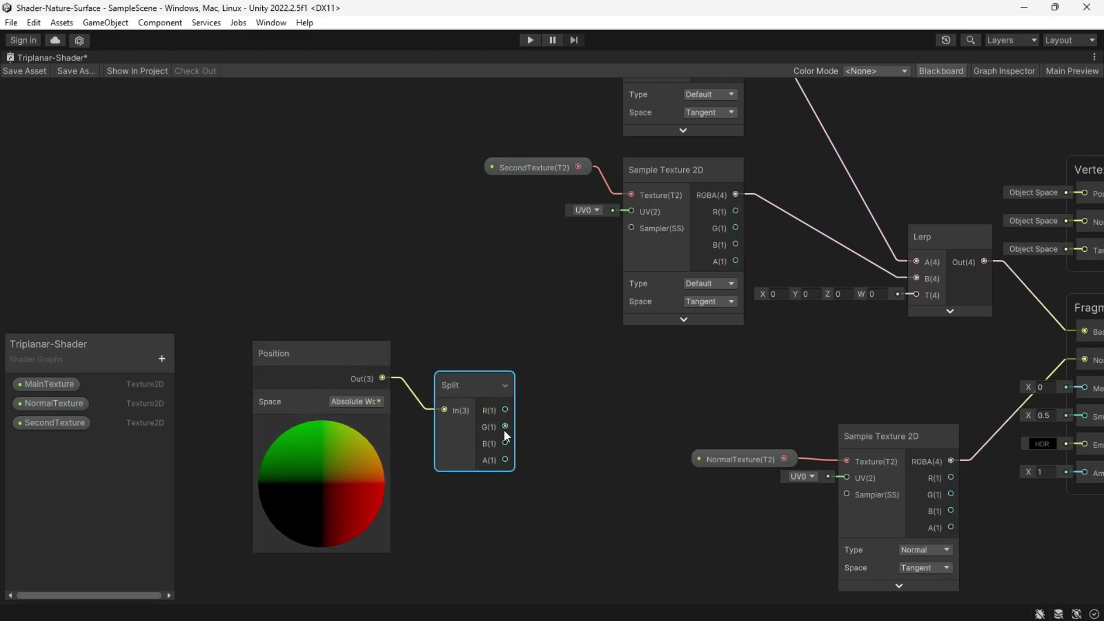
{"action": "left_click_drag", "start_coordinate": [505, 427], "coordinate": [596, 405]}
{"action": "type", "text": "smoot"}
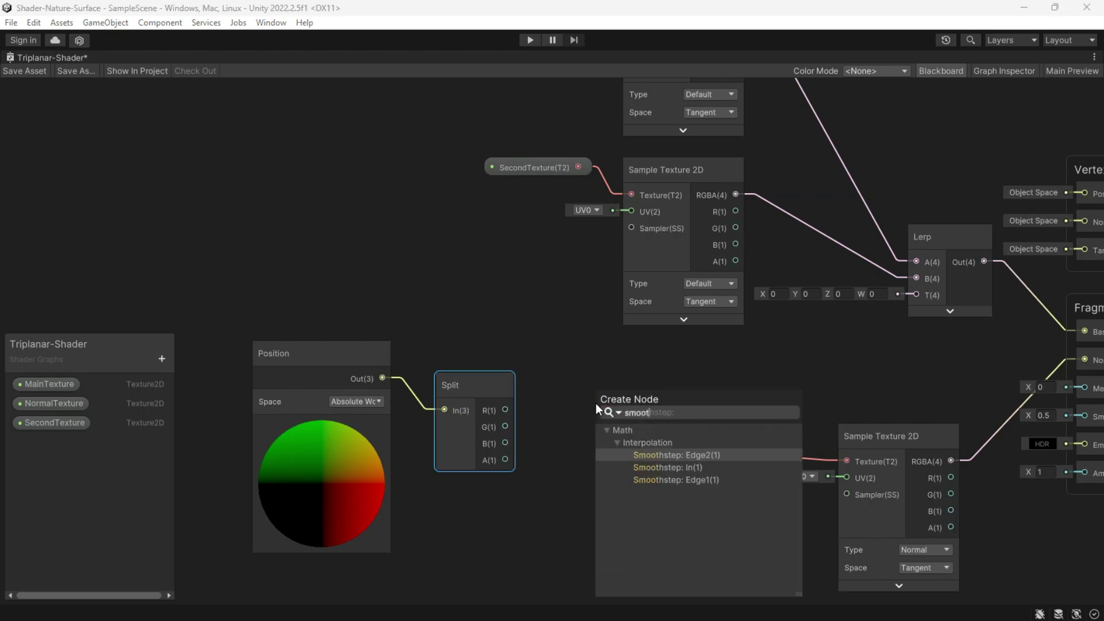
{"action": "key", "text": "Down"}
{"action": "key", "text": "Return"}
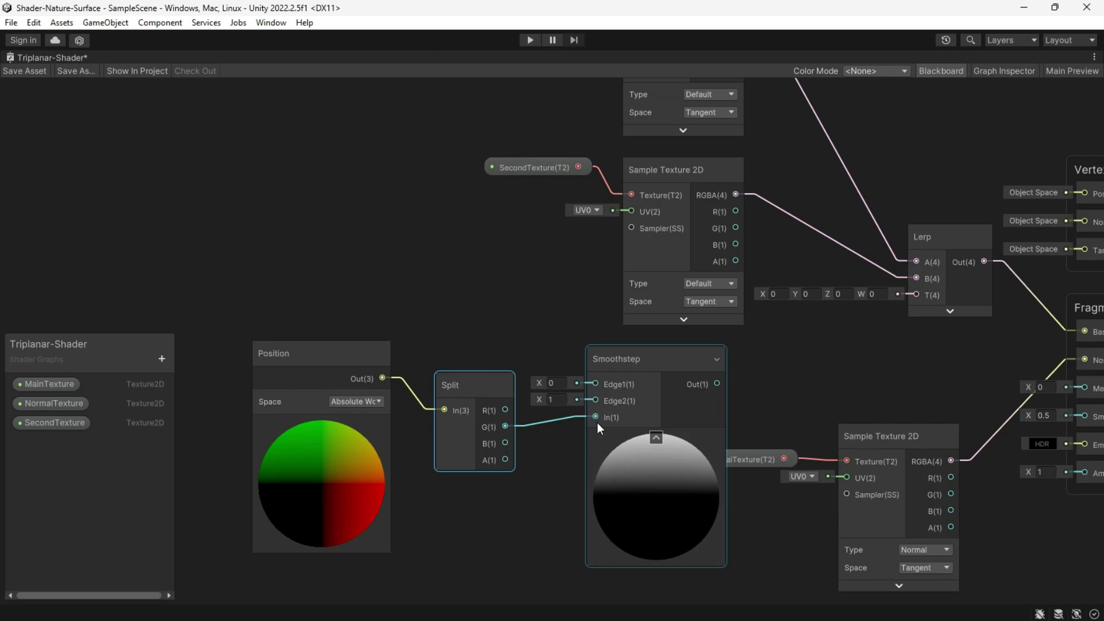
{"action": "left_click", "coordinate": [656, 438]}
{"action": "left_click_drag", "start_coordinate": [634, 360], "coordinate": [633, 376]}
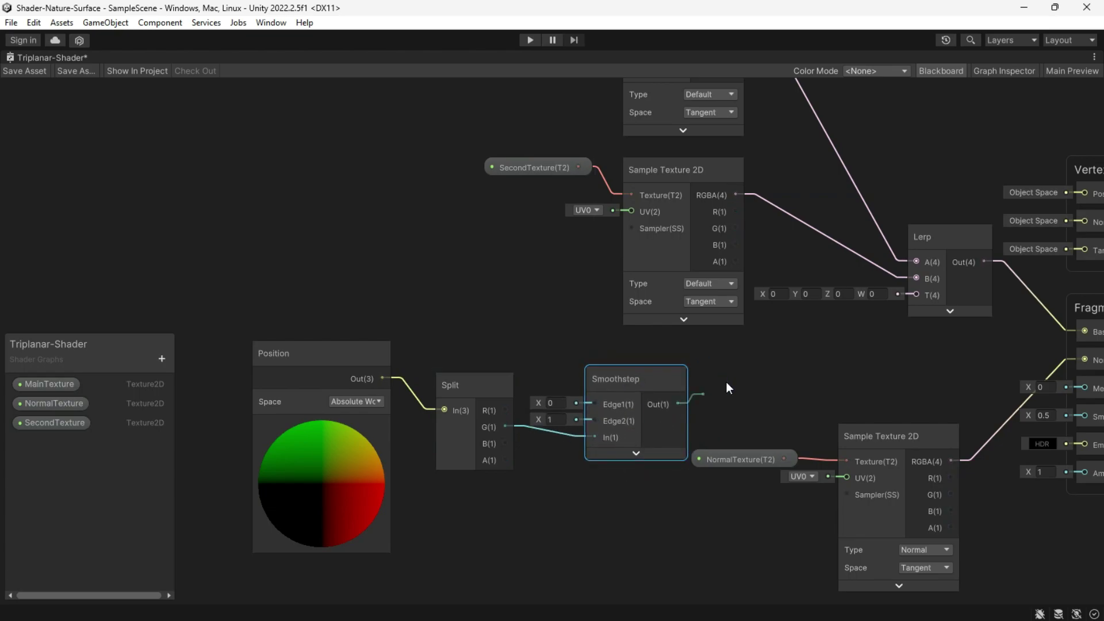
{"action": "left_click_drag", "start_coordinate": [678, 404], "coordinate": [916, 295]}
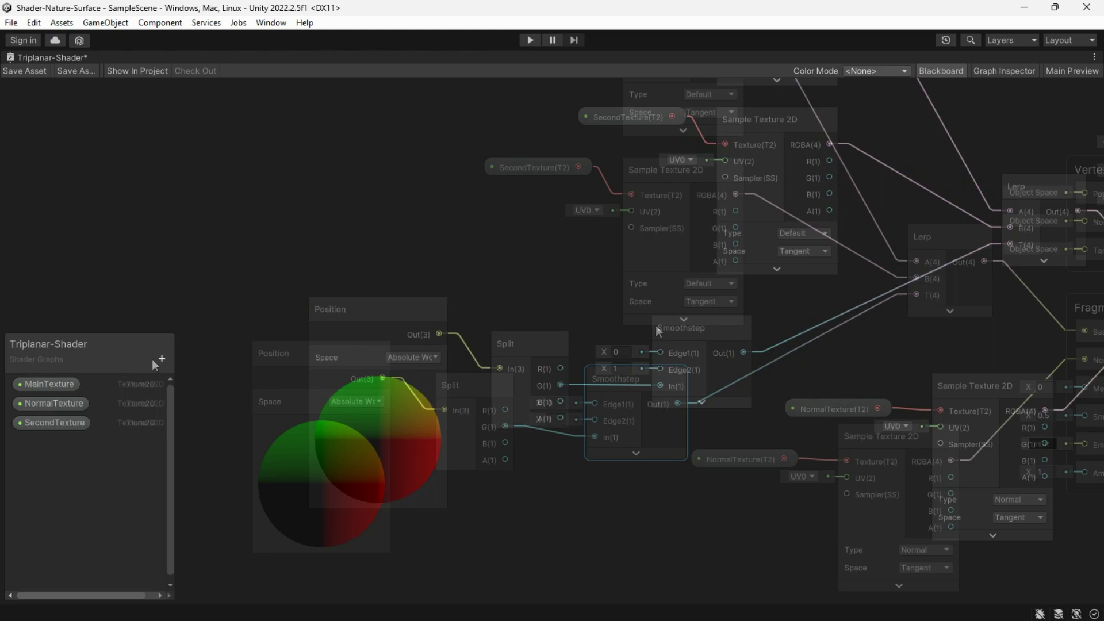
Step: Add a SecondTextureHeight Float property and place it in the graph
{"action": "left_click", "coordinate": [161, 357]}
{"action": "left_click", "coordinate": [192, 106]}
{"action": "type", "text": "Second"}
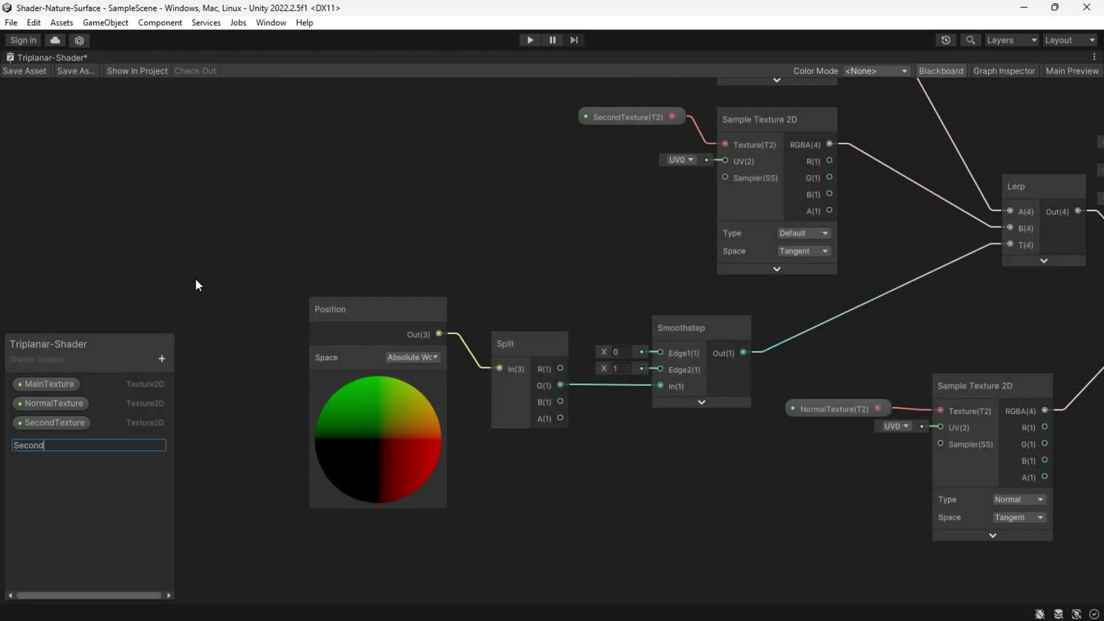
{"action": "type", "text": "TextureH"}
{"action": "type", "text": "ie"}
{"action": "type", "text": "ght"}
{"action": "key", "text": "Return"}
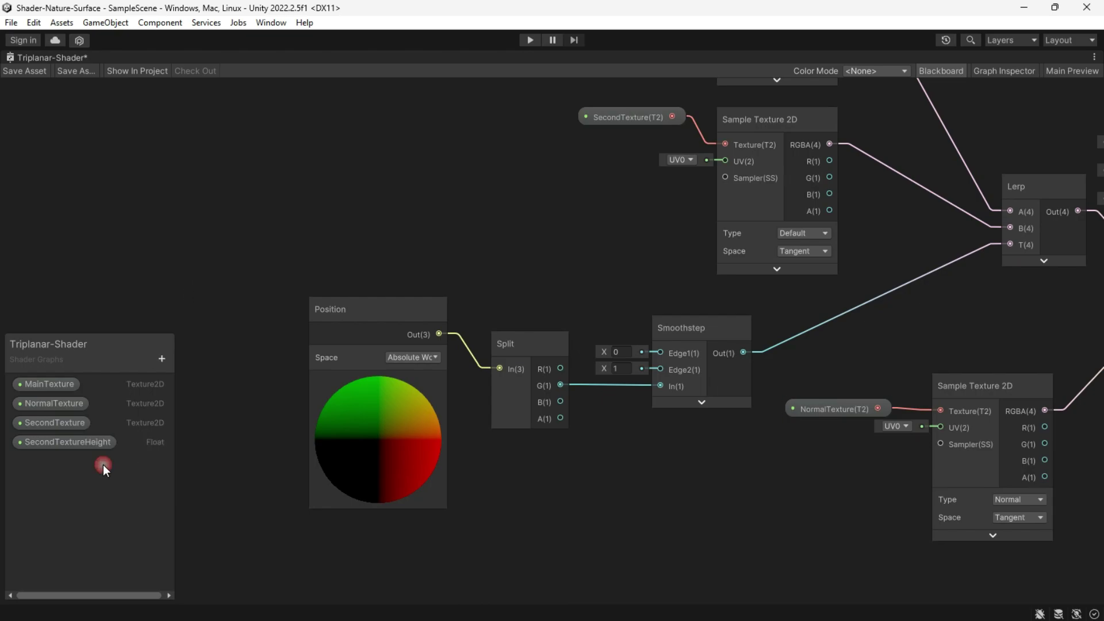
{"action": "left_click_drag", "start_coordinate": [67, 442], "coordinate": [388, 239]}
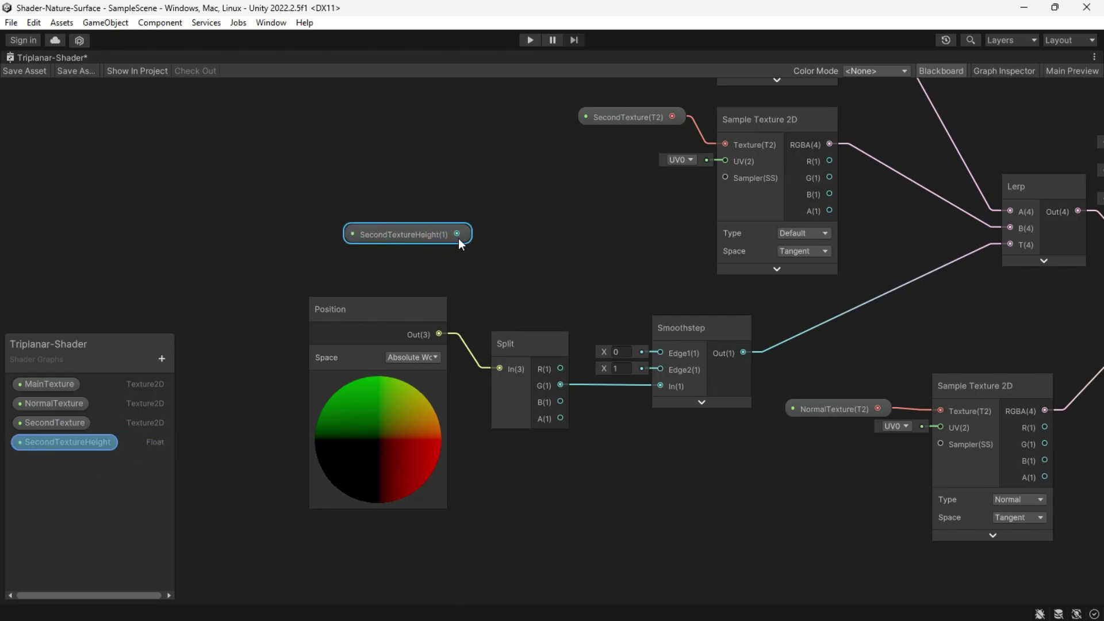
Step: Rebuild the Subtract node (SecondTextureHeight − 1) and wire it into Smoothstep Edge1
{"action": "key", "text": "space"}
{"action": "type", "text": "sub"}
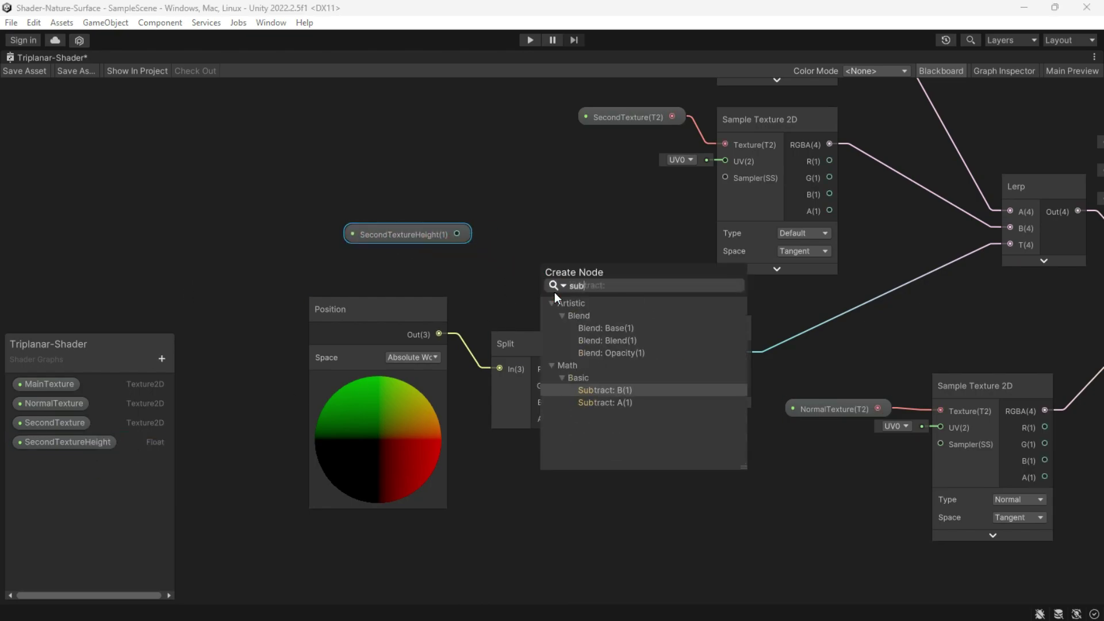
{"action": "key", "text": "Return"}
{"action": "key", "text": "Delete"}
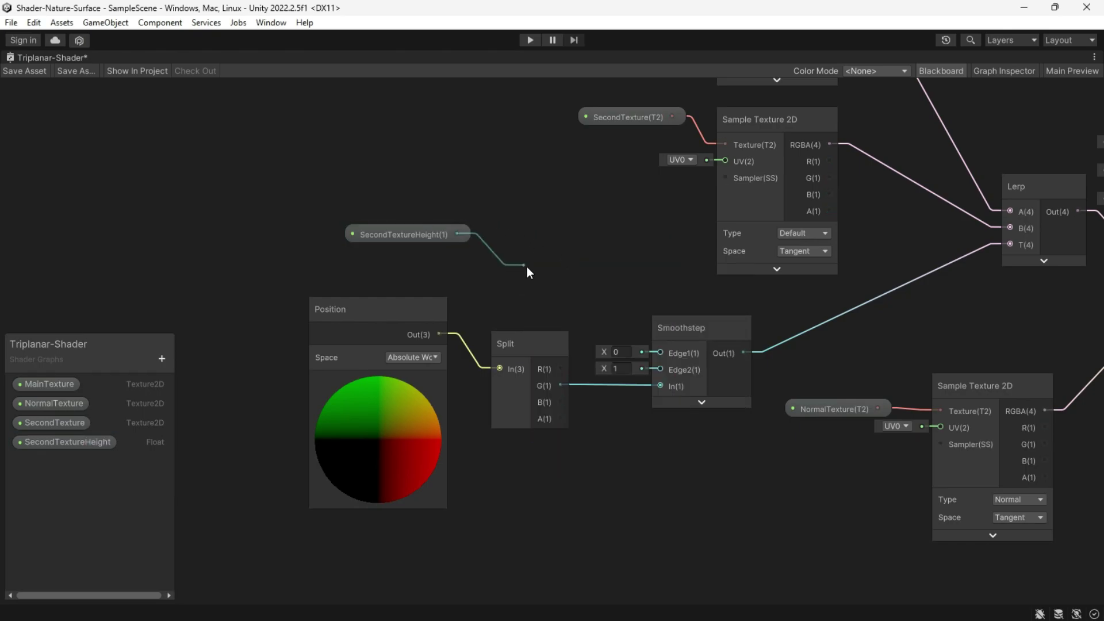
{"action": "key", "text": "space"}
{"action": "type", "text": "sub"}
{"action": "left_click", "coordinate": [614, 397]}
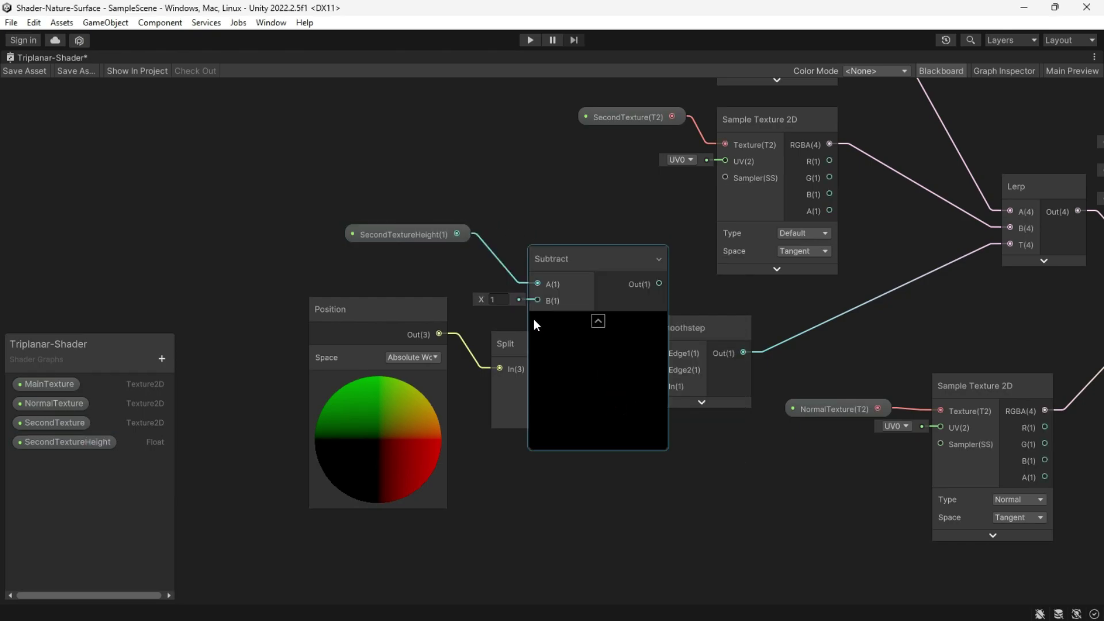
{"action": "left_click", "coordinate": [597, 322]}
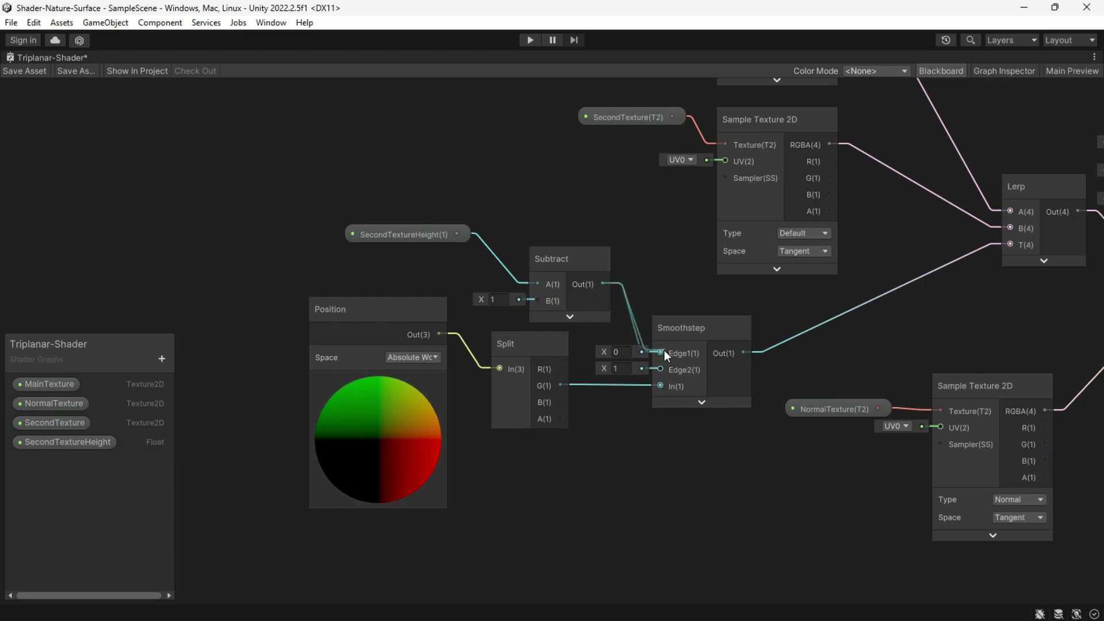
{"action": "left_click_drag", "start_coordinate": [664, 351], "coordinate": [665, 351]}
Step: Wire an Add node (SecondTextureHeight + 1) into Smoothstep Edge2
{"action": "left_click_drag", "start_coordinate": [538, 344], "coordinate": [568, 440]}
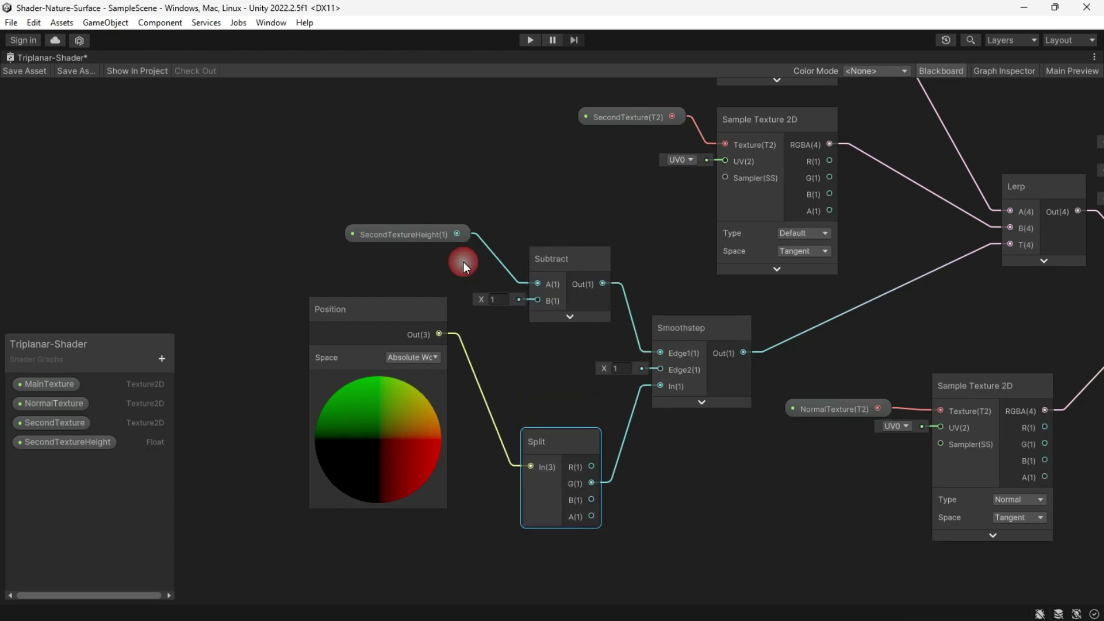
{"action": "left_click_drag", "start_coordinate": [458, 234], "coordinate": [528, 360]}
{"action": "type", "text": "add"}
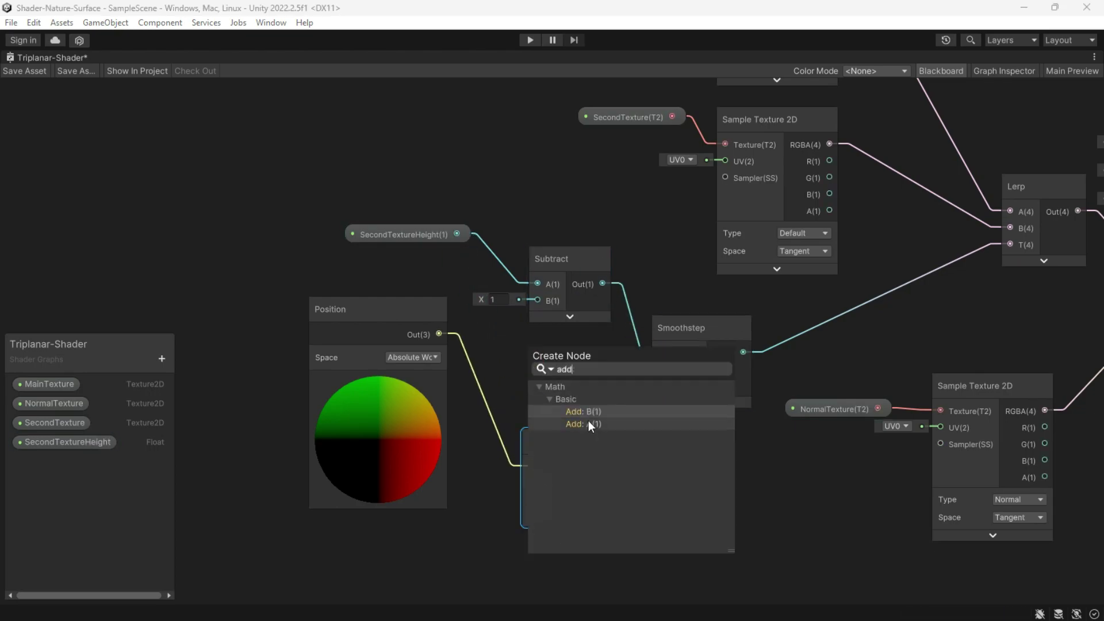
{"action": "left_click", "coordinate": [588, 422]}
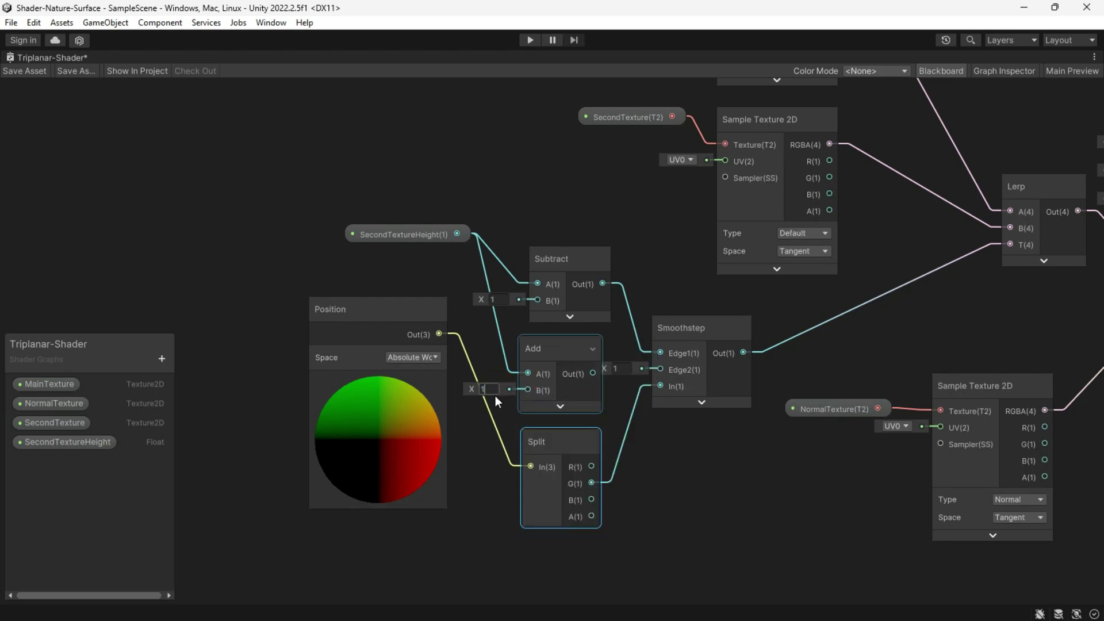
{"action": "mouse_move", "coordinate": [593, 374]}
{"action": "left_mouse_down"}
{"action": "mouse_move", "coordinate": [659, 370]}
{"action": "mouse_move", "coordinate": [719, 339]}
{"action": "left_mouse_up"}
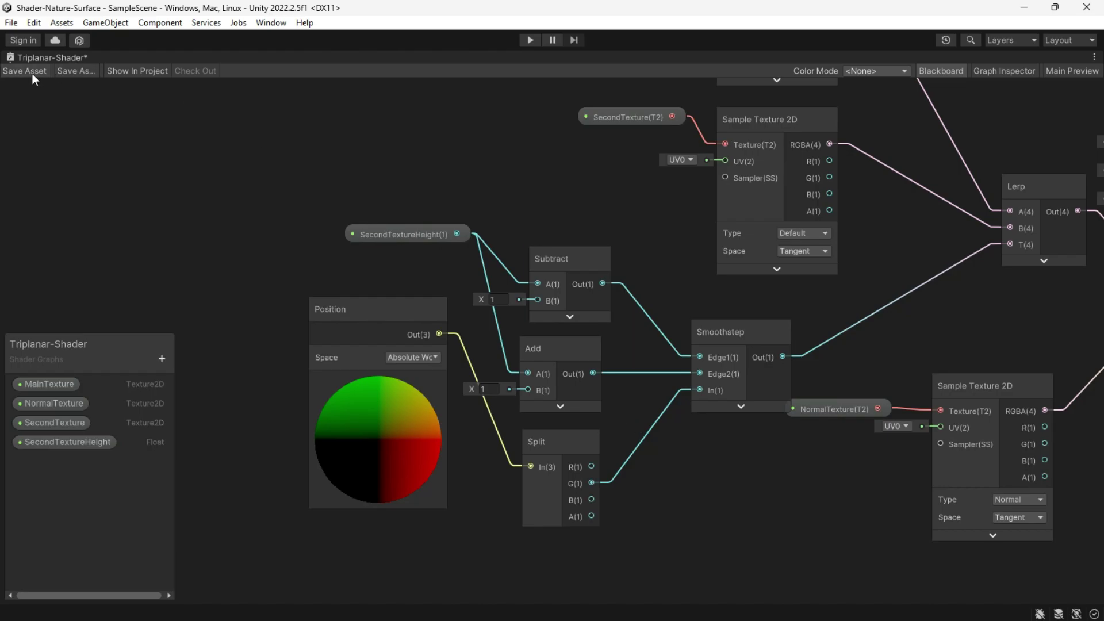
Step: Back in the scene, give Rock-Mat the Moss second texture and adjust SecondTextureHeight
{"action": "left_click", "coordinate": [1095, 57]}
{"action": "left_click", "coordinate": [976, 72]}
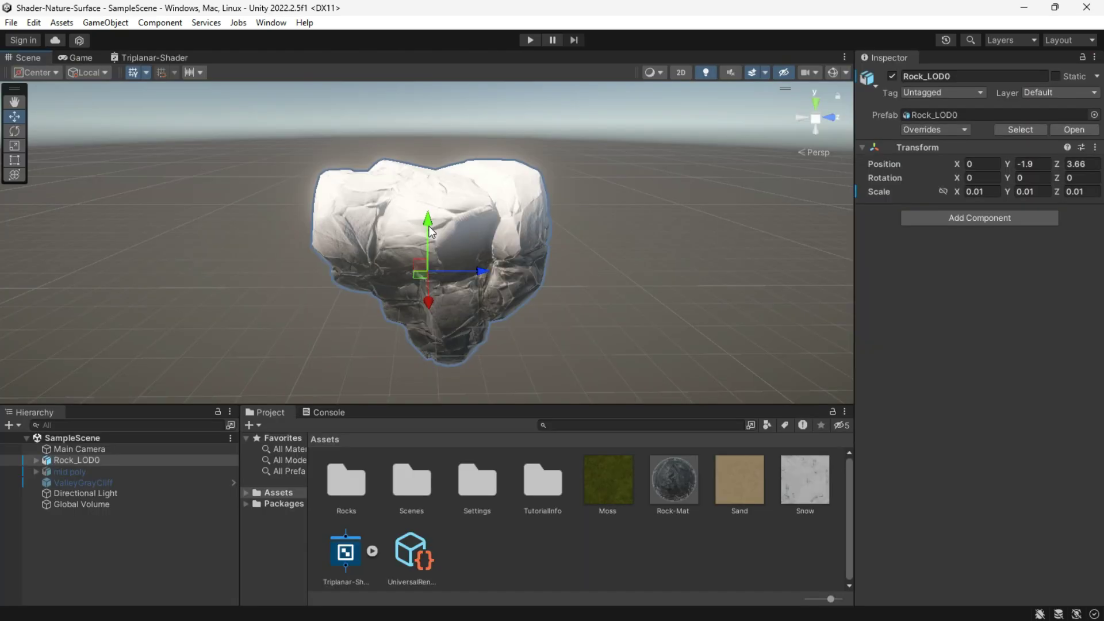
{"action": "mouse_move", "coordinate": [431, 231]}
{"action": "left_mouse_down"}
{"action": "mouse_move", "coordinate": [438, 160]}
{"action": "mouse_move", "coordinate": [437, 242]}
{"action": "mouse_move", "coordinate": [443, 219]}
{"action": "left_mouse_up"}
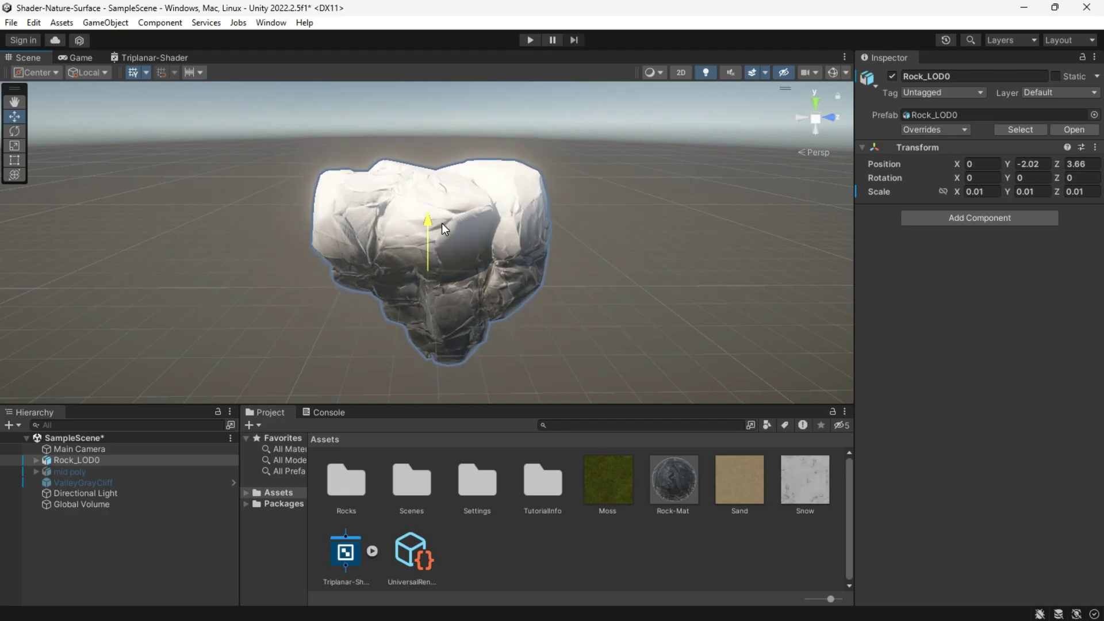
{"action": "left_click", "coordinate": [678, 462]}
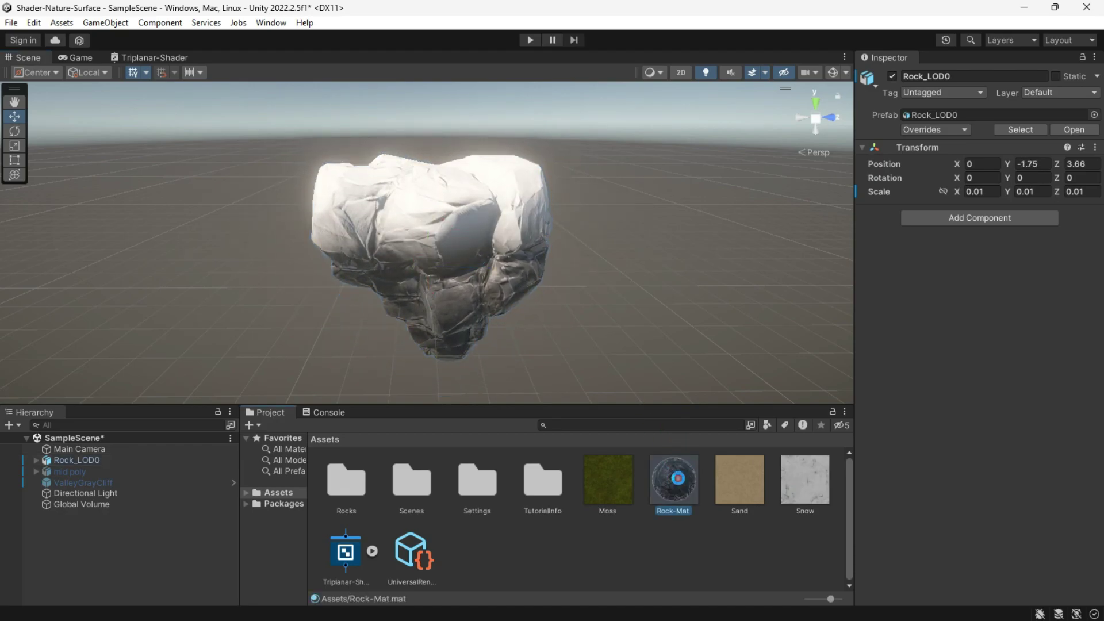
{"action": "left_click_drag", "start_coordinate": [611, 474], "coordinate": [1080, 263]}
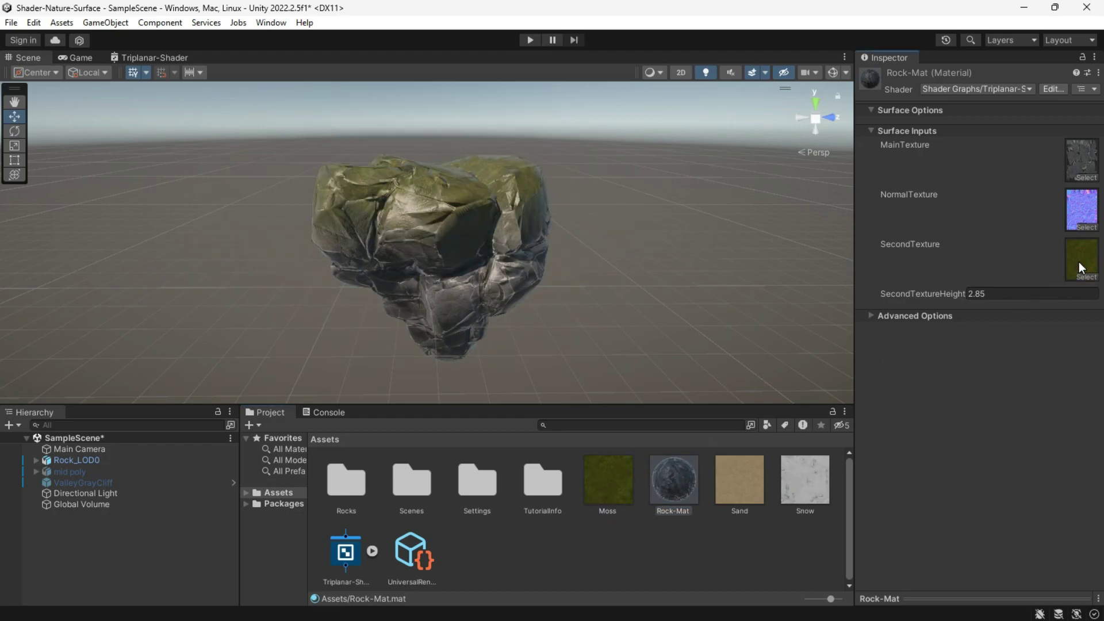
{"action": "mouse_move", "coordinate": [928, 296]}
{"action": "left_mouse_down"}
{"action": "mouse_move", "coordinate": [894, 305]}
{"action": "mouse_move", "coordinate": [930, 300]}
{"action": "left_mouse_up"}
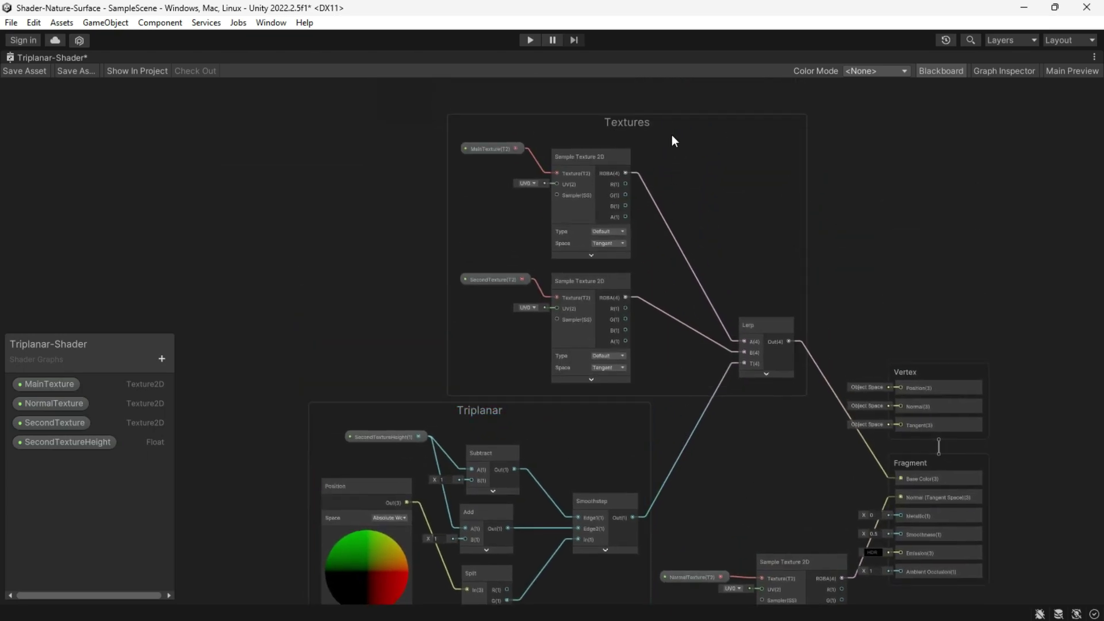
Step: Box-select the NormalTexture property and its Sample Texture 2D and drag them down-left
{"action": "left_click", "coordinate": [658, 311]}
{"action": "middle_click_drag", "start_coordinate": [731, 528], "coordinate": [724, 413]}
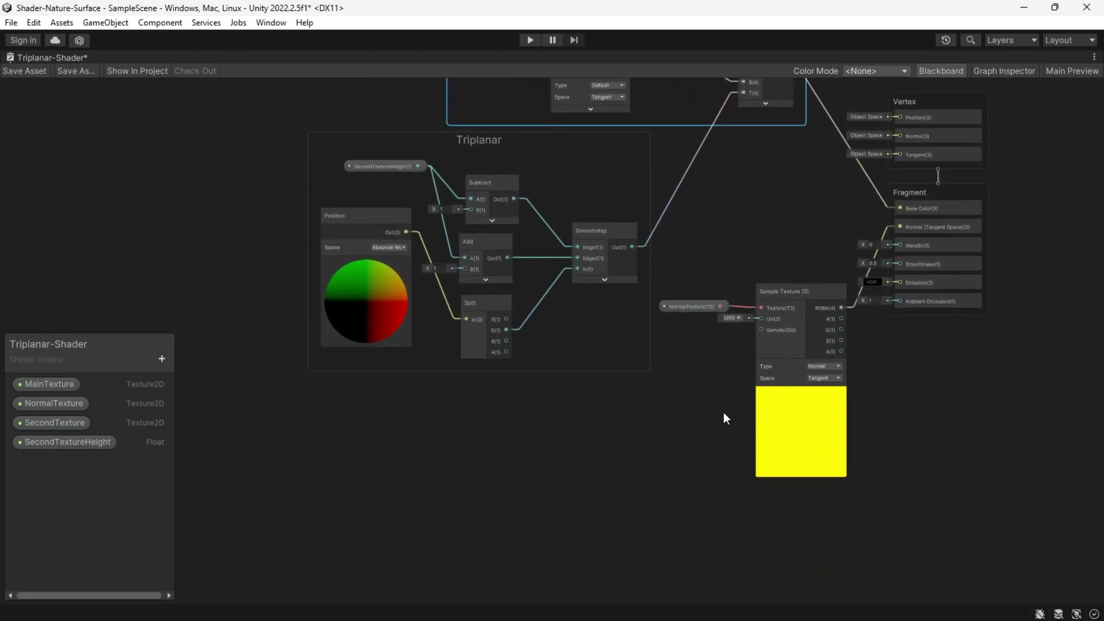
{"action": "left_click_drag", "start_coordinate": [693, 250], "coordinate": [733, 304]}
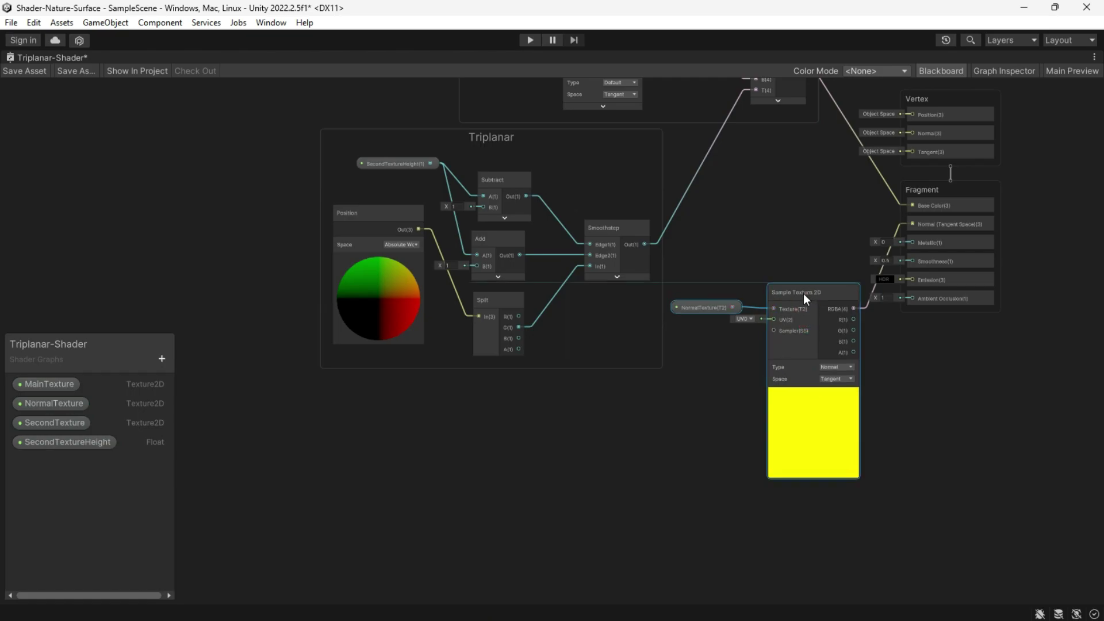
{"action": "left_click_drag", "start_coordinate": [803, 293], "coordinate": [435, 412]}
{"action": "scroll", "coordinate": [623, 437], "scroll_direction": "up", "scroll_amount": 2}
{"action": "scroll", "coordinate": [623, 442], "scroll_direction": "up", "scroll_amount": 1}
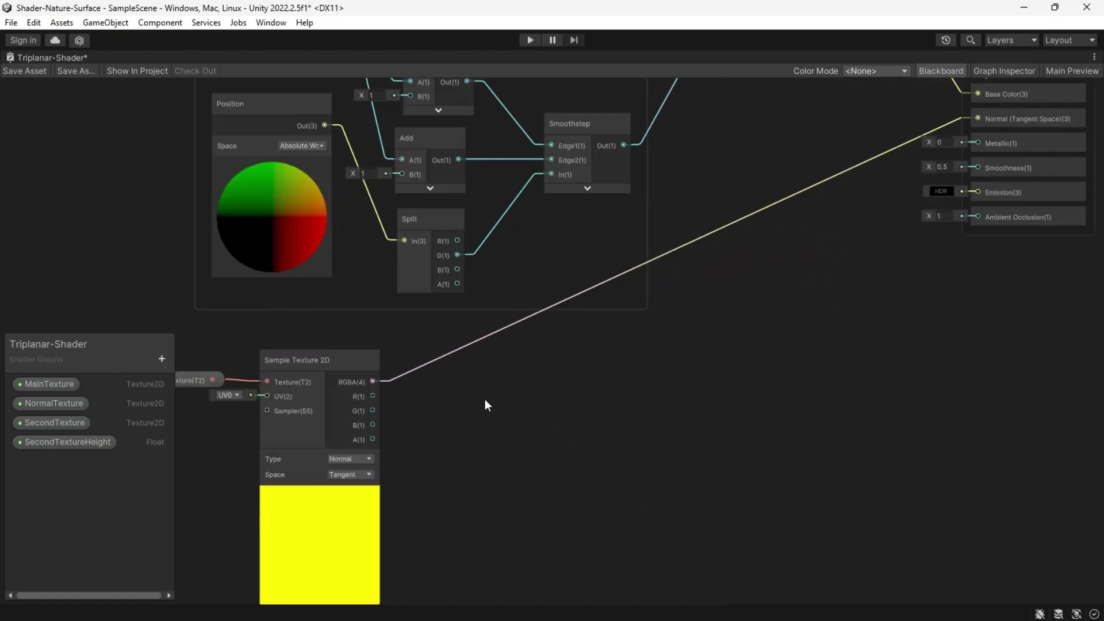
Step: Add a Transform node on the sampled normal, converting Tangent to World as a Direction
{"action": "left_click_drag", "start_coordinate": [374, 382], "coordinate": [506, 385]}
{"action": "type", "text": "t"}
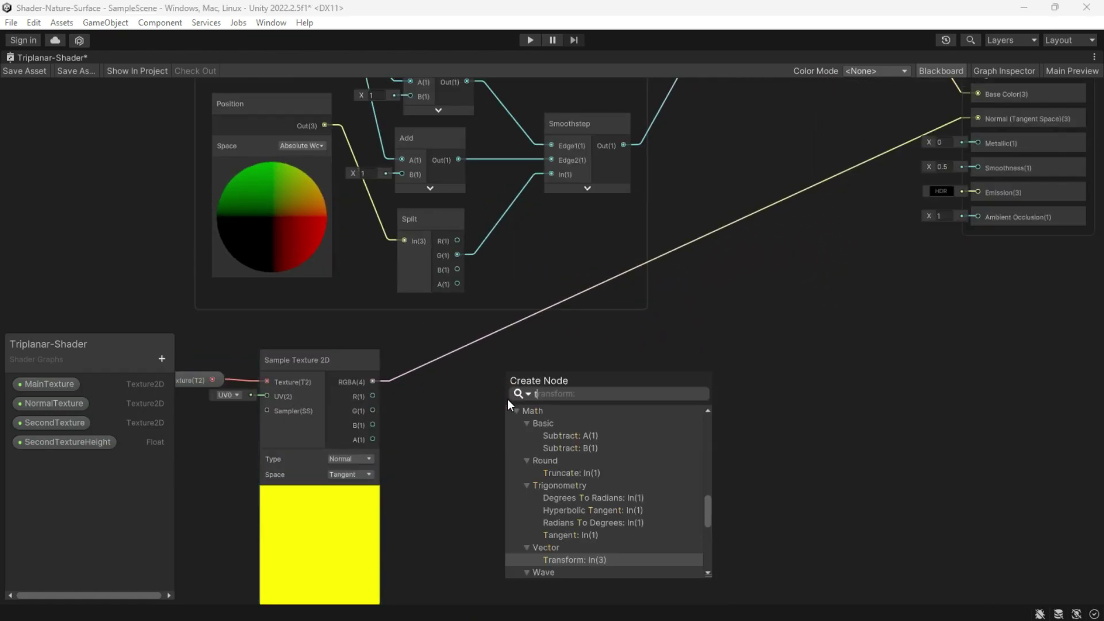
{"action": "type", "text": "ransform"}
{"action": "key", "text": "Return"}
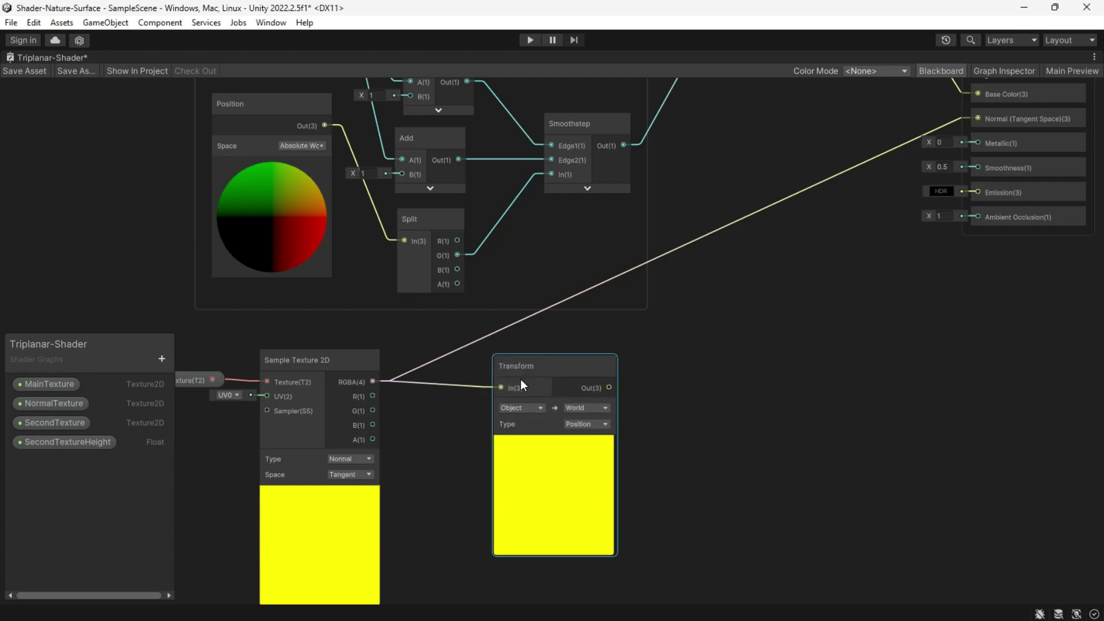
{"action": "left_click", "coordinate": [523, 408]}
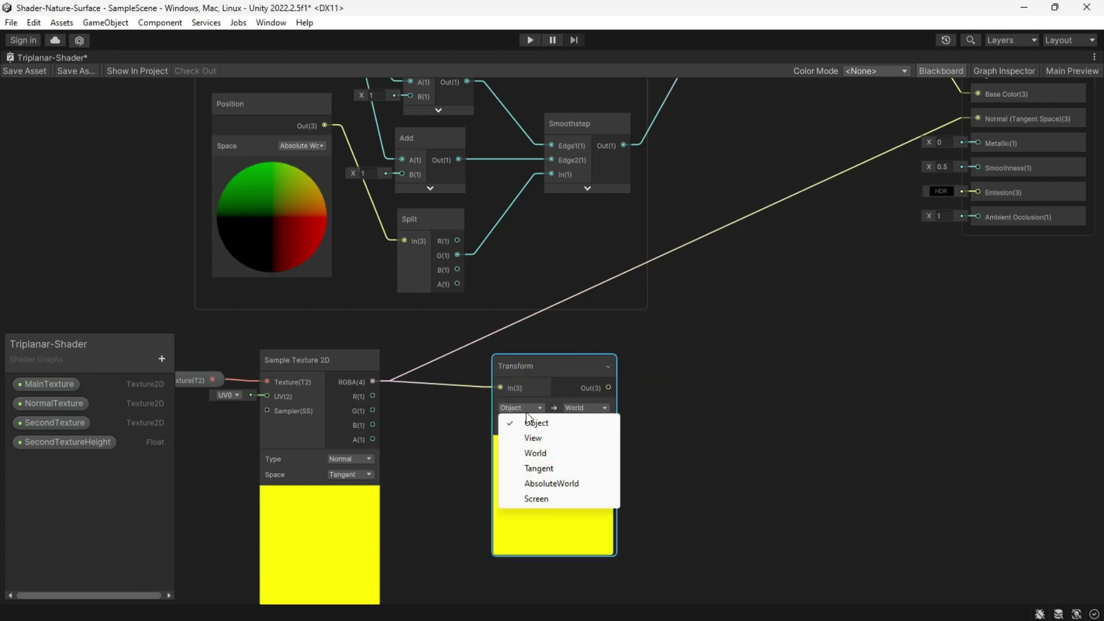
{"action": "left_click", "coordinate": [539, 471]}
{"action": "left_click", "coordinate": [583, 427]}
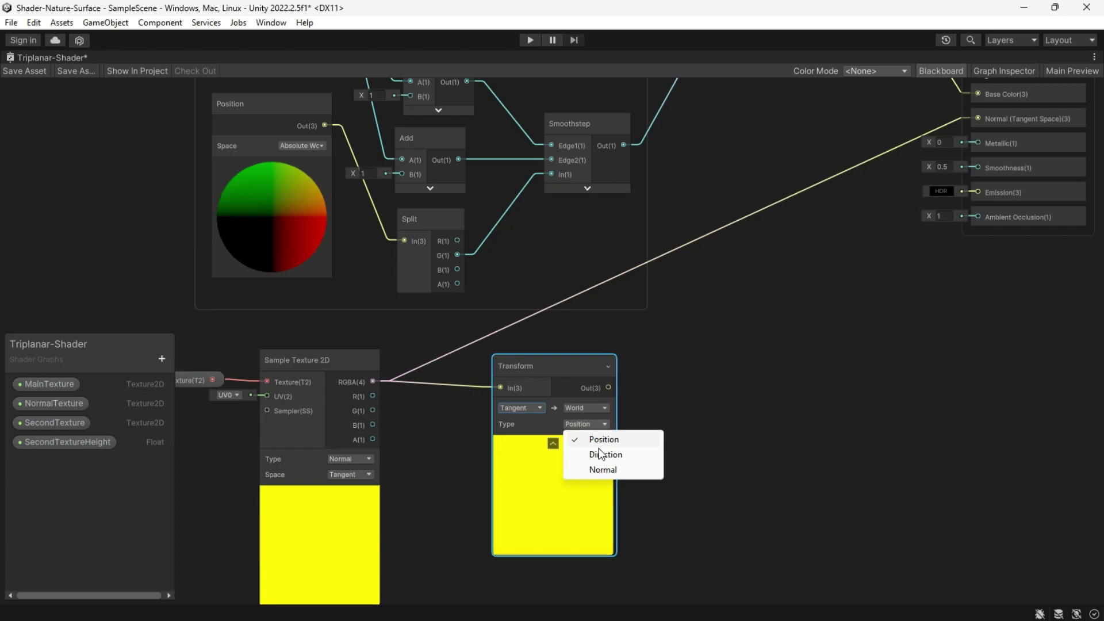
{"action": "left_click", "coordinate": [595, 455]}
Step: Add a Split node fed by the Transform output
{"action": "middle_click_drag", "start_coordinate": [611, 389], "coordinate": [553, 403]}
{"action": "left_click_drag", "start_coordinate": [553, 402], "coordinate": [600, 388]}
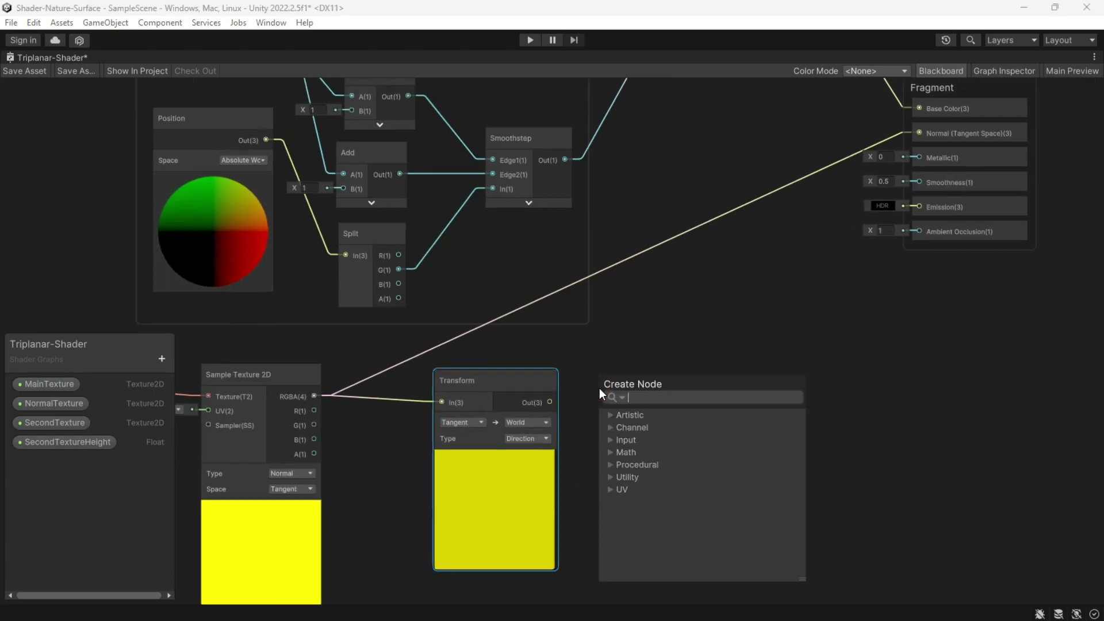
{"action": "type", "text": "split"}
{"action": "key", "text": "Return"}
{"action": "mouse_move", "coordinate": [633, 414]}
{"action": "middle_mouse_down"}
{"action": "mouse_move", "coordinate": [574, 434]}
{"action": "mouse_move", "coordinate": [588, 450]}
{"action": "middle_mouse_up"}
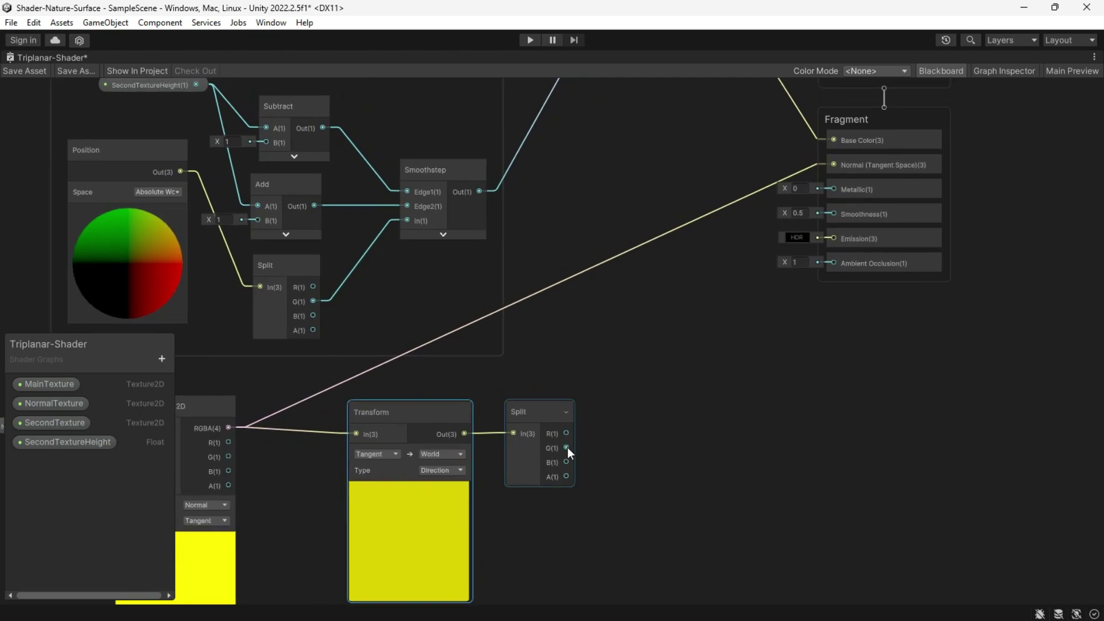
Step: Add a Multiply node fed by Split's G channel and move the Triplanar group left
{"action": "left_click_drag", "start_coordinate": [568, 447], "coordinate": [613, 302]}
{"action": "type", "text": "mul"}
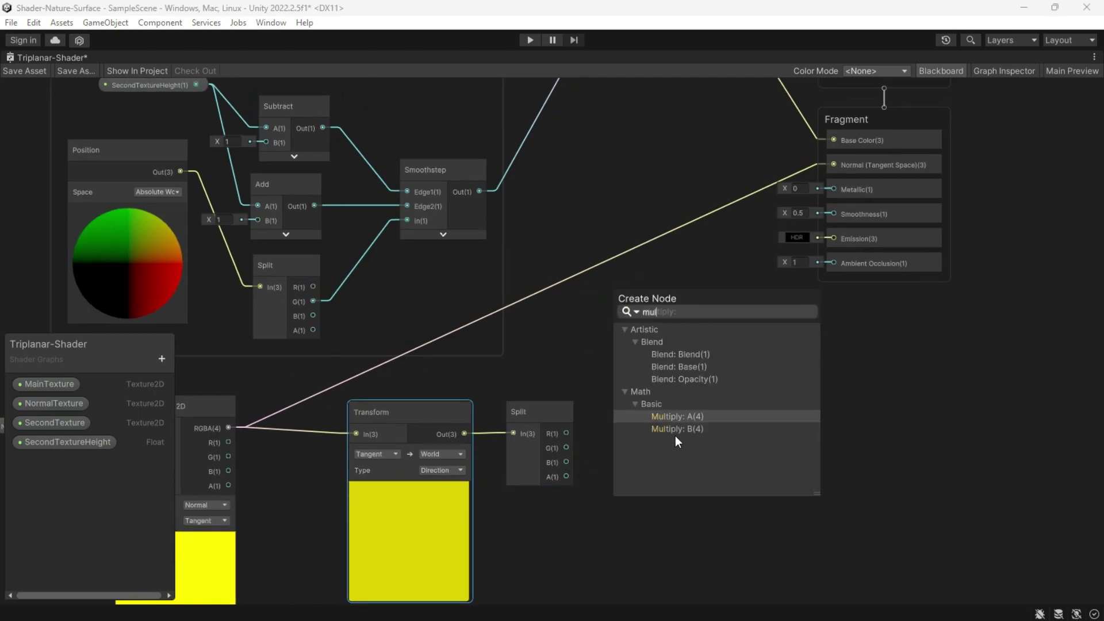
{"action": "left_click", "coordinate": [682, 429]}
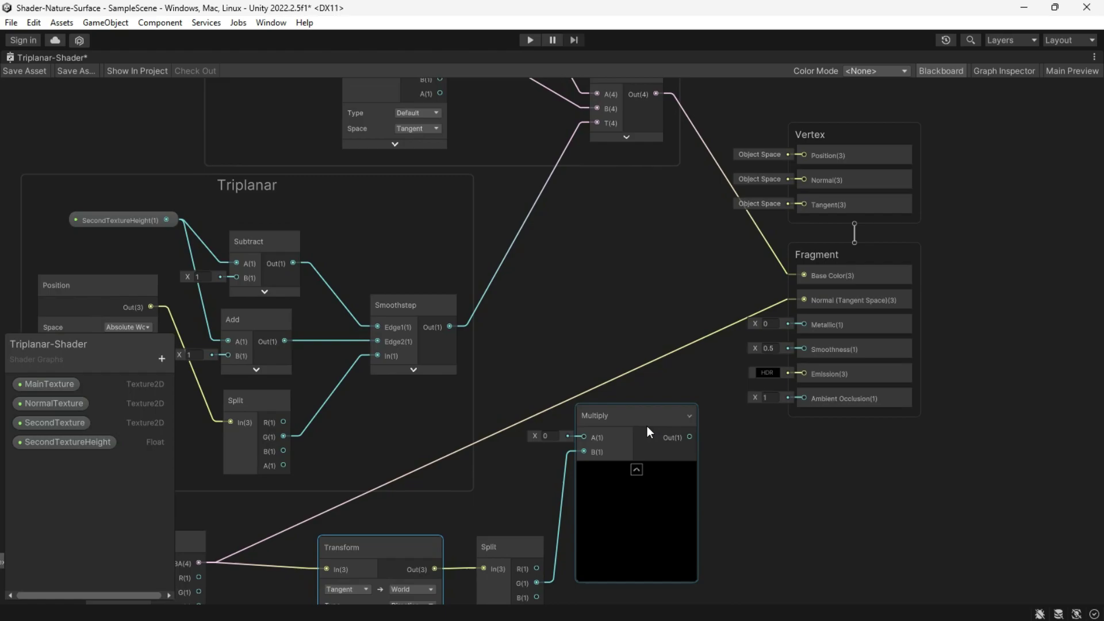
{"action": "scroll", "coordinate": [647, 426], "scroll_direction": "down", "scroll_amount": 4}
{"action": "mouse_move", "coordinate": [471, 297]}
{"action": "left_mouse_down"}
{"action": "mouse_move", "coordinate": [427, 302]}
{"action": "mouse_move", "coordinate": [323, 285]}
{"action": "left_mouse_up"}
{"action": "left_click", "coordinate": [561, 112]}
{"action": "middle_click_drag", "start_coordinate": [561, 113], "coordinate": [575, 154]}
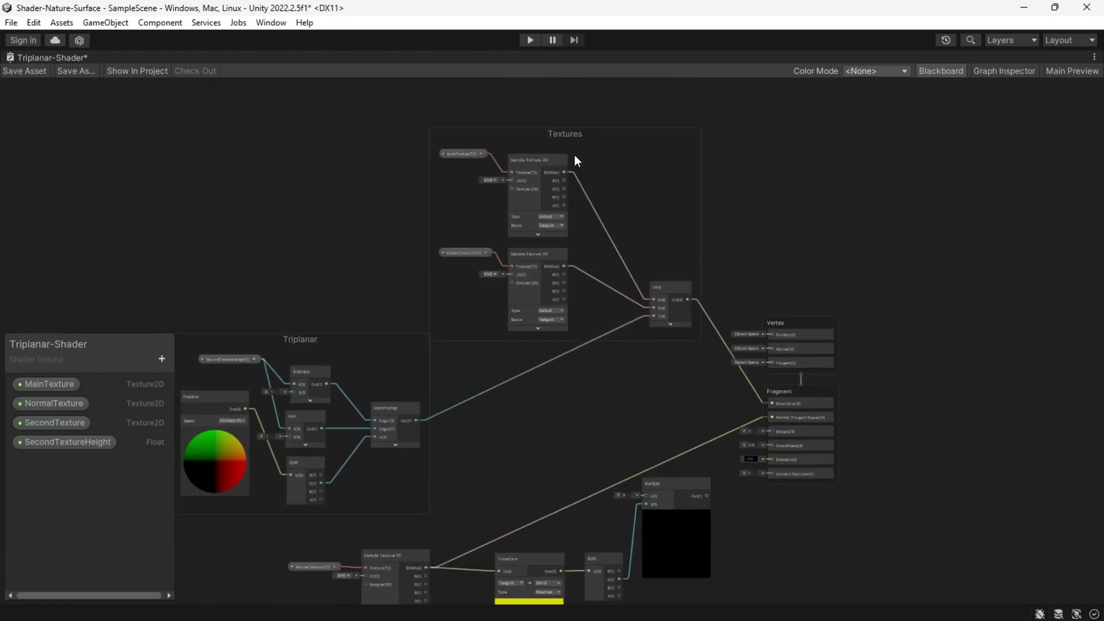
{"action": "scroll", "coordinate": [759, 480], "scroll_direction": "up", "scroll_amount": 2}
{"action": "scroll", "coordinate": [824, 441], "scroll_direction": "up", "scroll_amount": 2}
{"action": "left_click", "coordinate": [550, 455]}
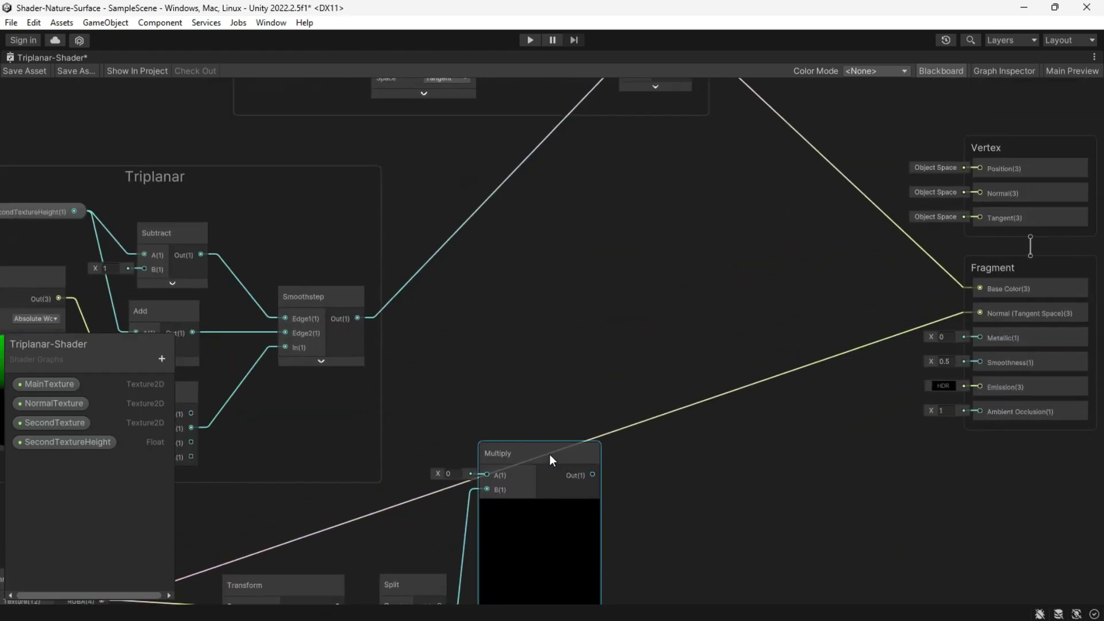
{"action": "left_click_drag", "start_coordinate": [549, 455], "coordinate": [551, 337]}
Step: Add a Smoothstep node fed by the Multiply result and arrange both nodes
{"action": "key", "text": "space"}
{"action": "type", "text": "smo"}
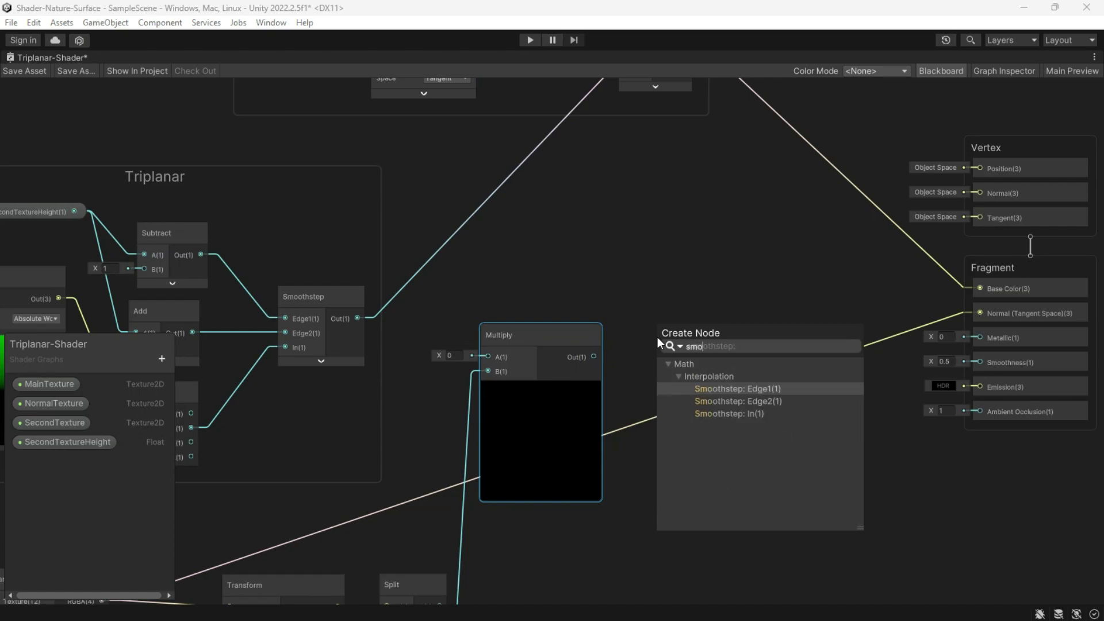
{"action": "key", "text": "Down"}
{"action": "key", "text": "Down"}
{"action": "key", "text": "Return"}
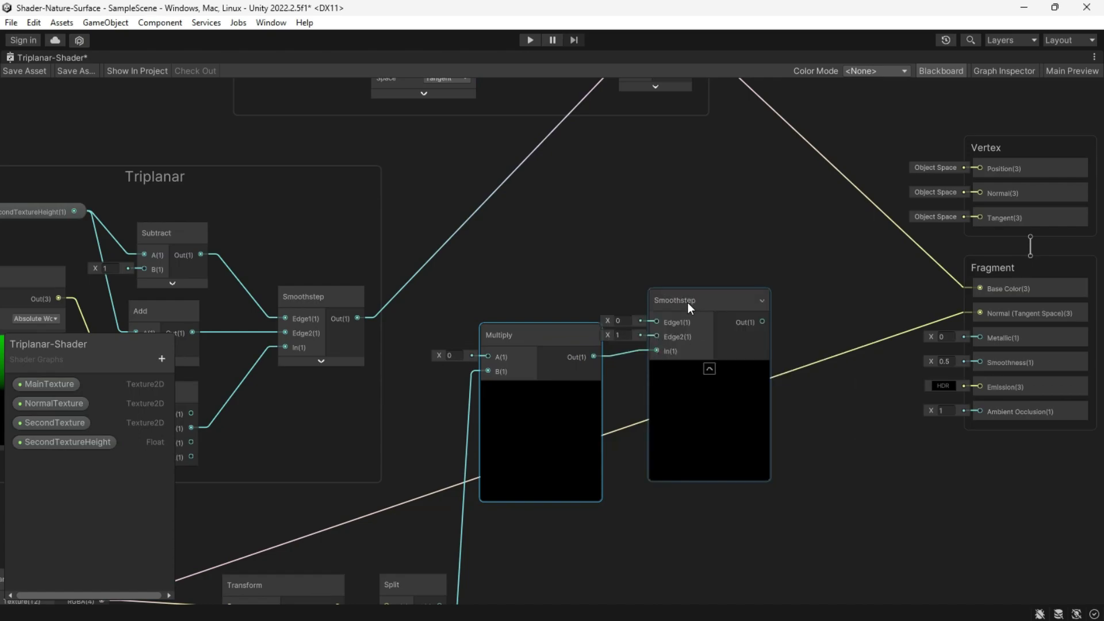
{"action": "left_click_drag", "start_coordinate": [687, 303], "coordinate": [728, 291]}
{"action": "left_click_drag", "start_coordinate": [545, 334], "coordinate": [544, 304]}
{"action": "middle_click_drag", "start_coordinate": [432, 339], "coordinate": [447, 361]}
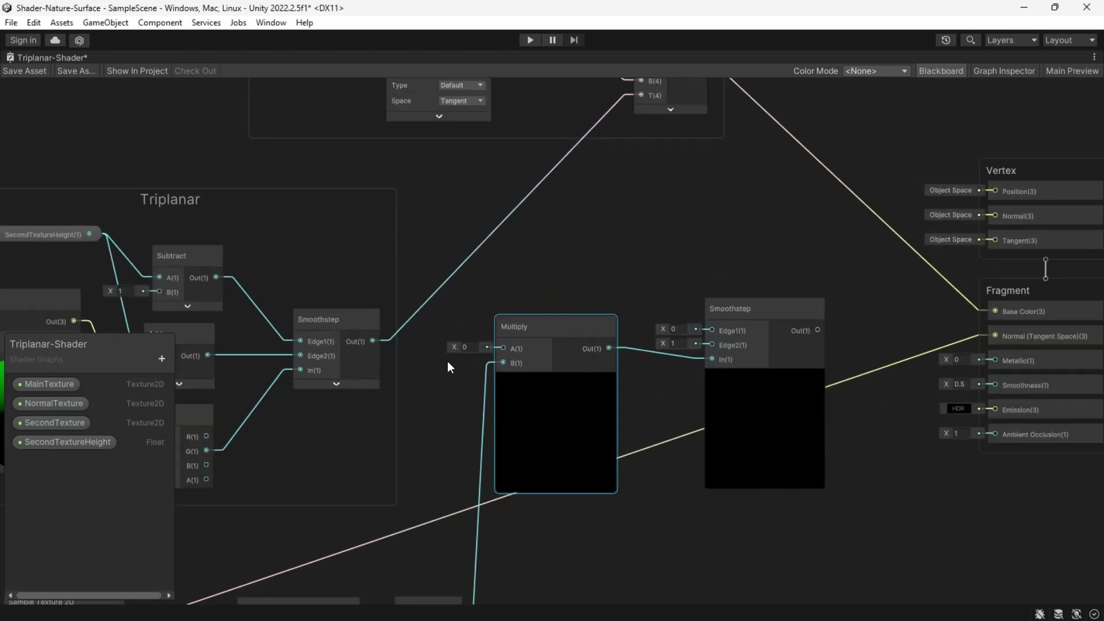
{"action": "scroll", "coordinate": [448, 367], "scroll_direction": "up", "scroll_amount": 1}
Step: Feed the height Smoothstep into Multiply A and the new Smoothstep into Lerp T
{"action": "left_click_drag", "start_coordinate": [358, 342], "coordinate": [509, 345]}
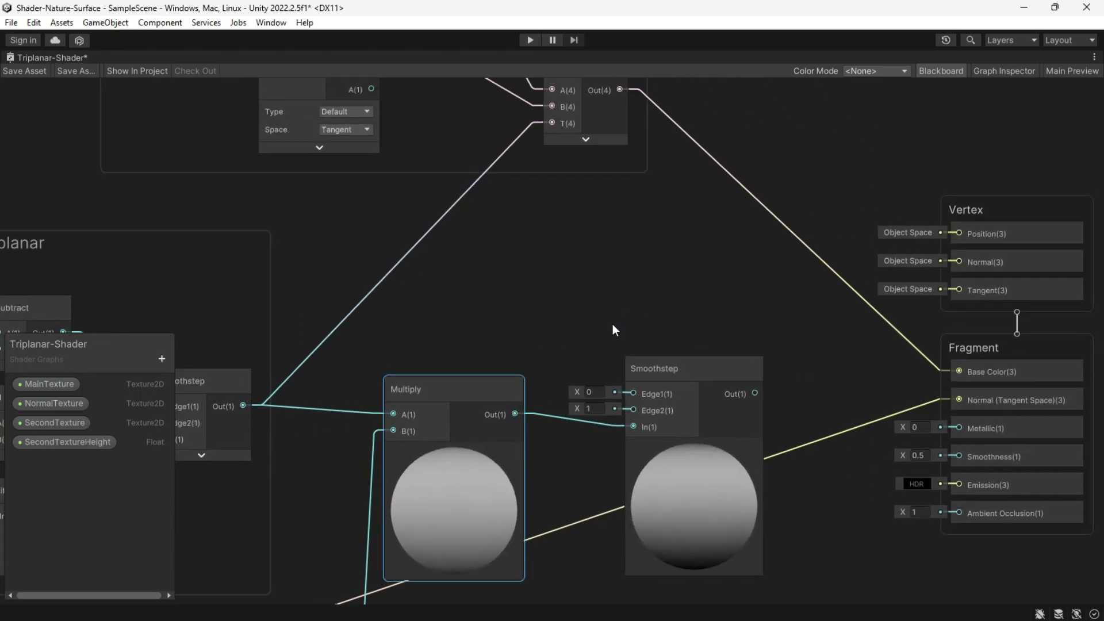
{"action": "middle_click_drag", "start_coordinate": [613, 330], "coordinate": [697, 382]}
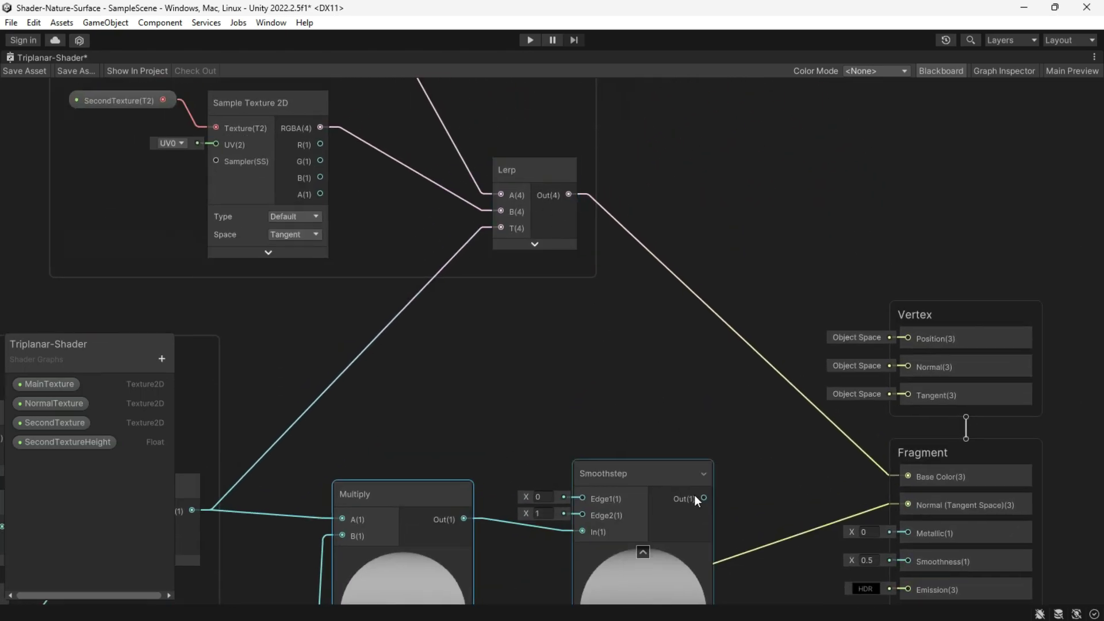
{"action": "left_click_drag", "start_coordinate": [704, 498], "coordinate": [501, 228]}
{"action": "scroll", "coordinate": [751, 435], "scroll_direction": "down", "scroll_amount": 1}
{"action": "scroll", "coordinate": [751, 435], "scroll_direction": "down", "scroll_amount": 1}
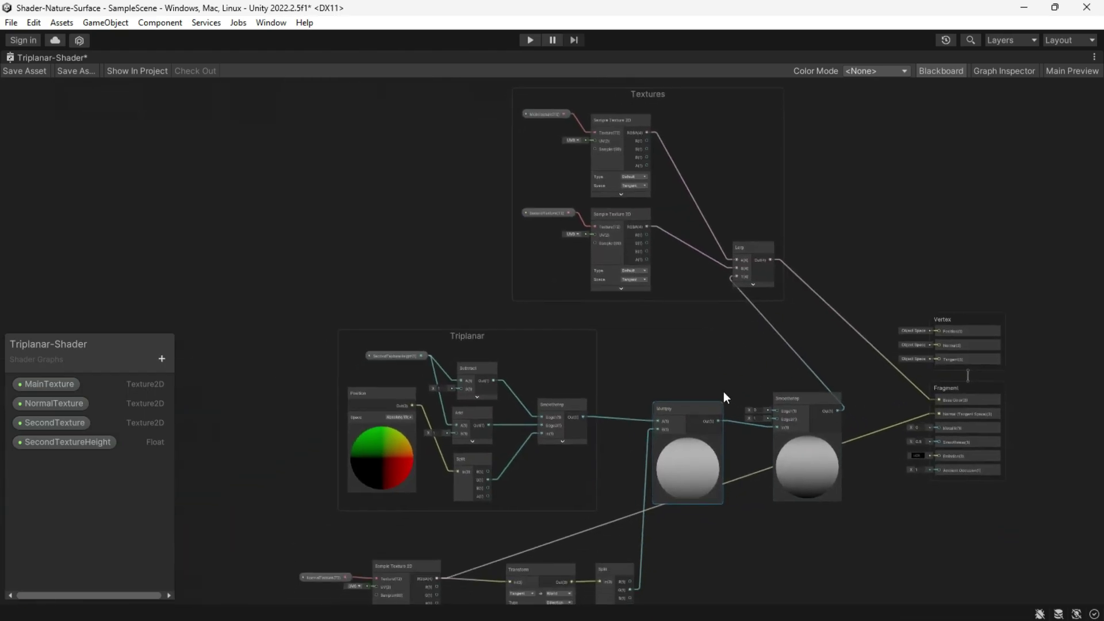
{"action": "scroll", "coordinate": [459, 336], "scroll_direction": "down", "scroll_amount": 1}
{"action": "left_click_drag", "start_coordinate": [587, 520], "coordinate": [541, 514]}
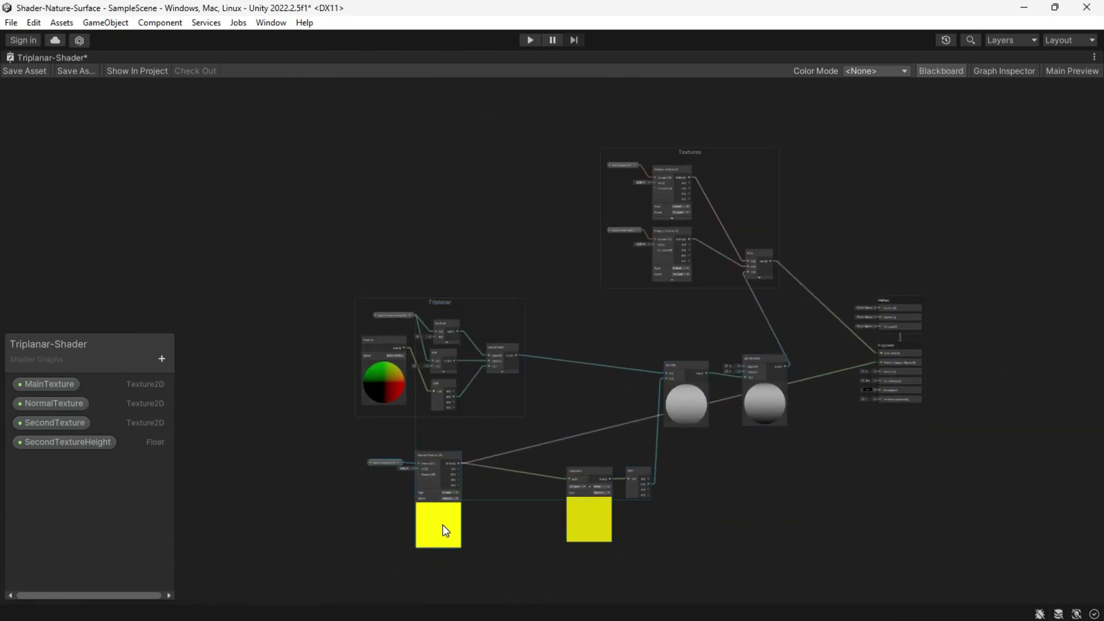
{"action": "scroll", "coordinate": [600, 415], "scroll_direction": "up", "scroll_amount": 3}
{"action": "mouse_move", "coordinate": [238, 501]}
{"action": "middle_mouse_down"}
{"action": "mouse_move", "coordinate": [578, 446]}
{"action": "mouse_move", "coordinate": [412, 525]}
{"action": "middle_mouse_up"}
{"action": "scroll", "coordinate": [483, 523], "scroll_direction": "down", "scroll_amount": 1}
Step: Set the NormalTexture property's default texture to rock_20_normal
{"action": "middle_click_drag", "start_coordinate": [545, 516], "coordinate": [799, 316]}
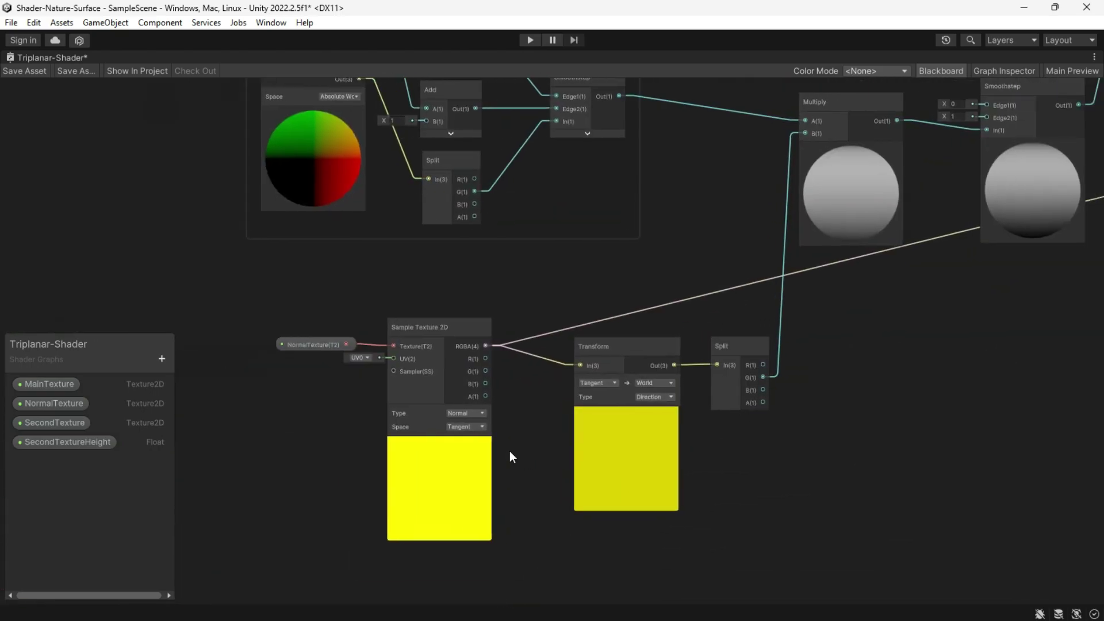
{"action": "left_click", "coordinate": [438, 479]}
{"action": "left_click", "coordinate": [67, 402]}
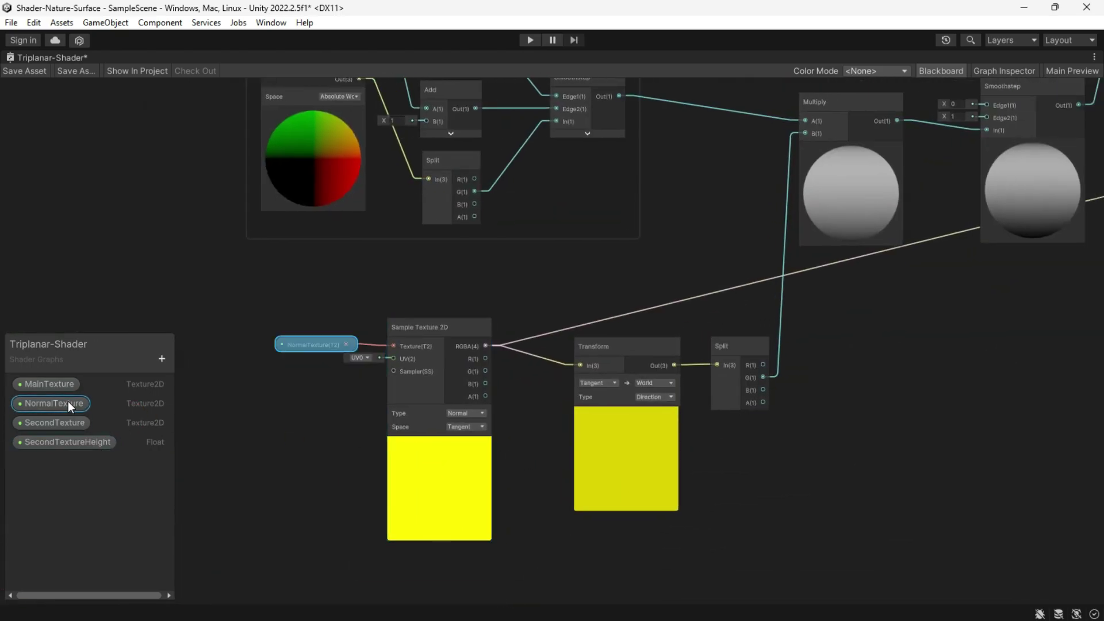
{"action": "left_click", "coordinate": [1020, 72]}
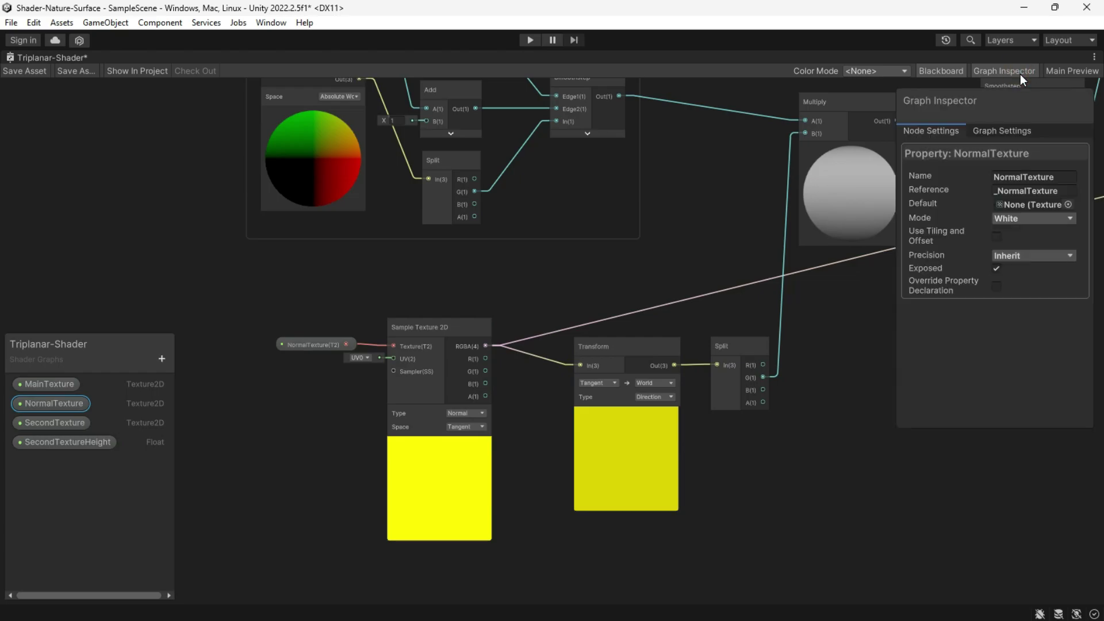
{"action": "left_click", "coordinate": [1067, 205]}
{"action": "type", "text": "normal"}
{"action": "left_click", "coordinate": [780, 235]}
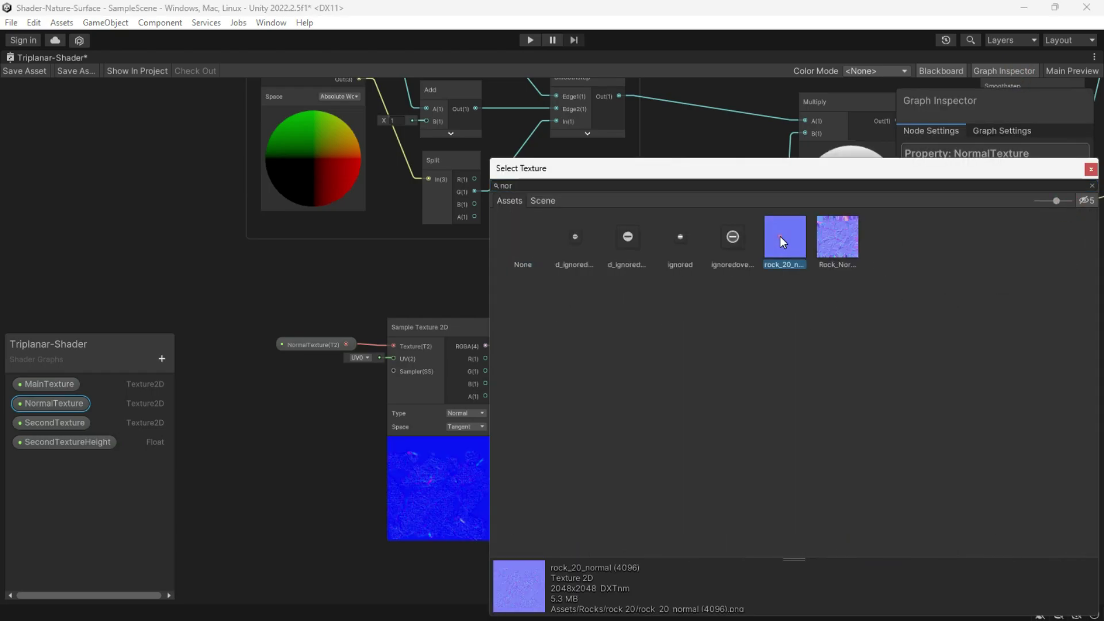
{"action": "double_click", "coordinate": [779, 236]}
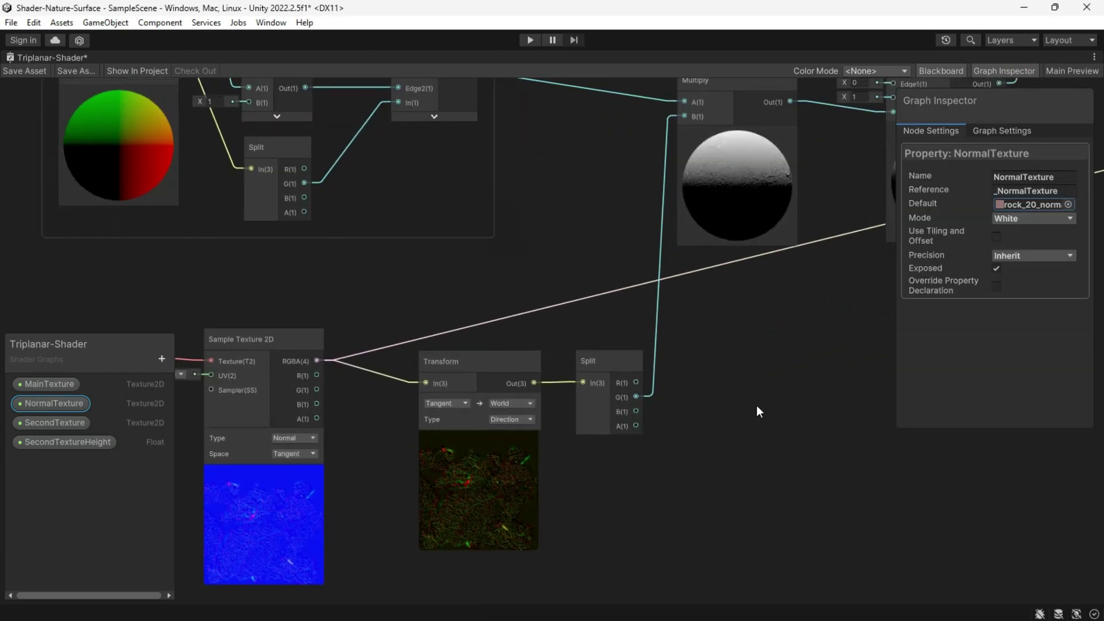
Step: Review the Triplanar, Multiply, Smoothstep and Lerp node previews
{"action": "mouse_move", "coordinate": [787, 467]}
{"action": "middle_mouse_down"}
{"action": "mouse_move", "coordinate": [693, 535]}
{"action": "mouse_move", "coordinate": [568, 566]}
{"action": "middle_mouse_up"}
{"action": "left_click", "coordinate": [555, 382]}
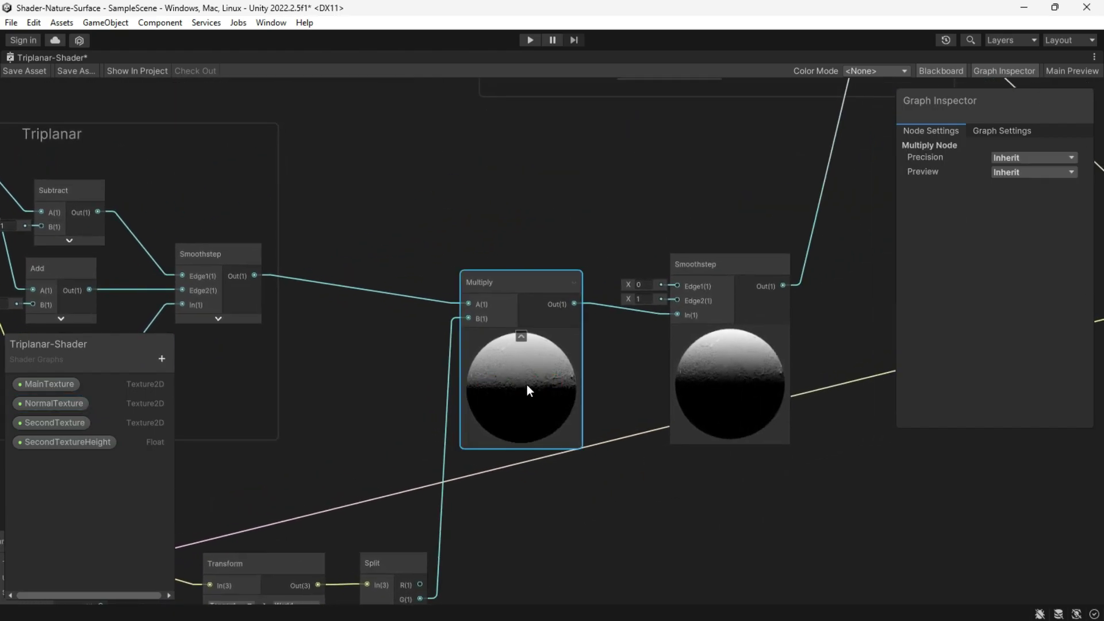
{"action": "mouse_move", "coordinate": [840, 436]}
{"action": "middle_mouse_down"}
{"action": "mouse_move", "coordinate": [779, 440]}
{"action": "mouse_move", "coordinate": [801, 382]}
{"action": "mouse_move", "coordinate": [753, 445]}
{"action": "mouse_move", "coordinate": [925, 375]}
{"action": "middle_mouse_up"}
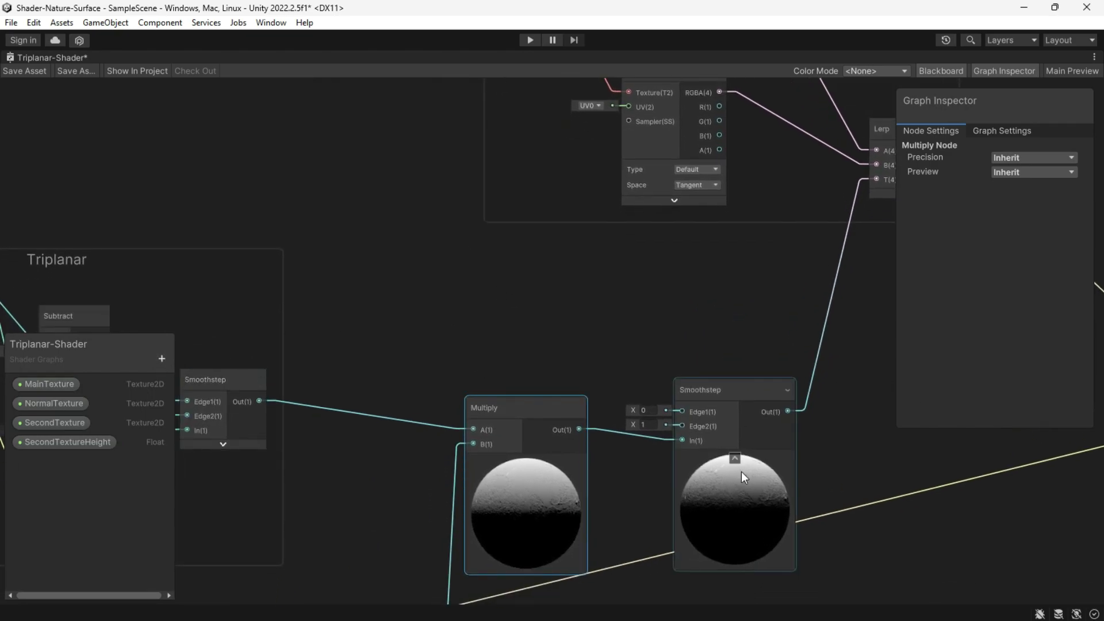
{"action": "middle_click_drag", "start_coordinate": [742, 471], "coordinate": [691, 453]}
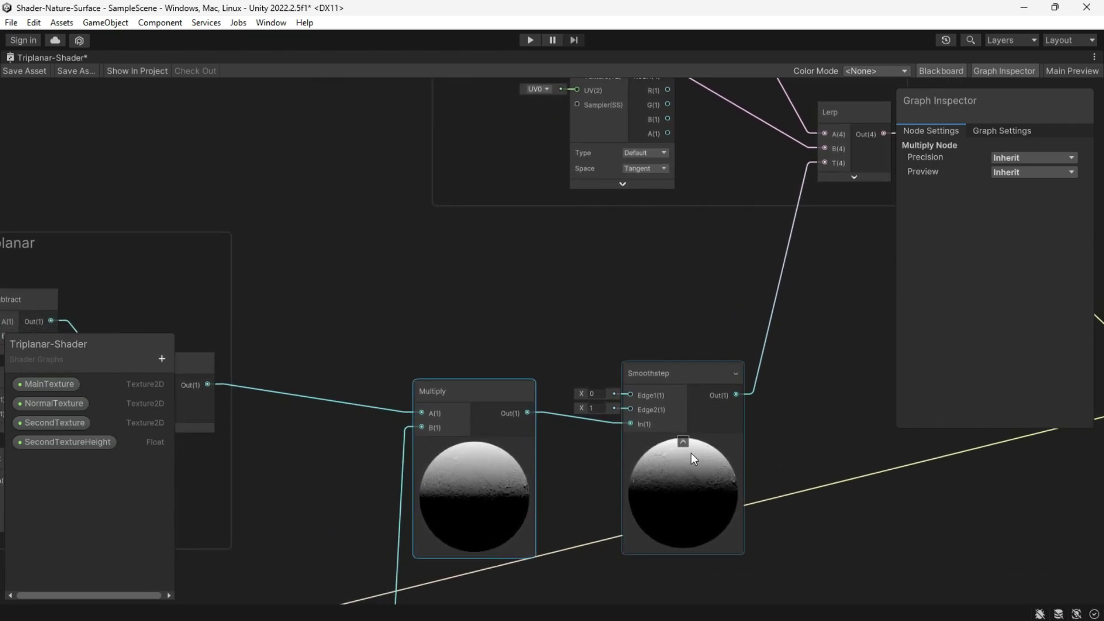
Step: Add a SecondTextureThreshhold float property in Slider mode and place it on the graph
{"action": "left_click", "coordinate": [165, 362]}
{"action": "left_click", "coordinate": [230, 109]}
{"action": "type", "text": "Second"}
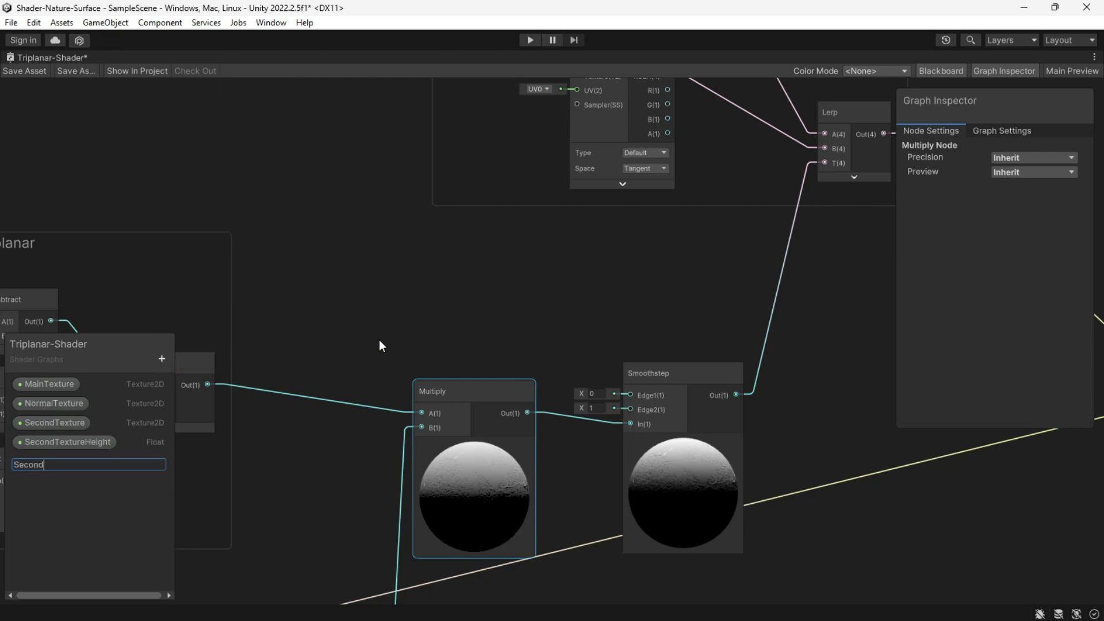
{"action": "type", "text": "hold"}
{"action": "key", "text": "Return"}
{"action": "left_click_drag", "start_coordinate": [77, 460], "coordinate": [419, 321]}
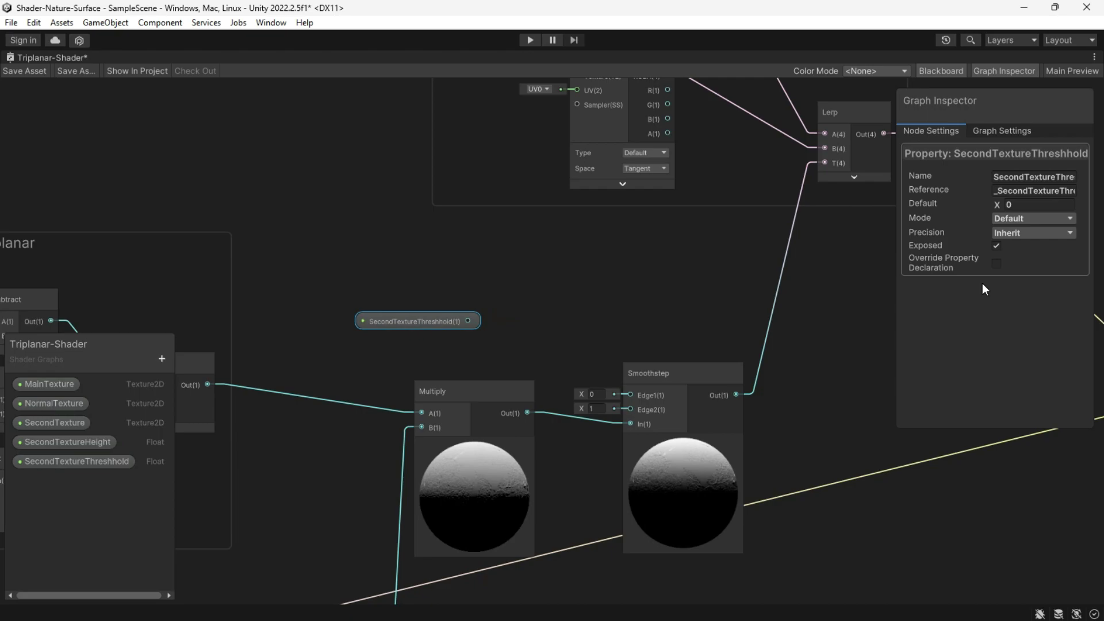
{"action": "left_click", "coordinate": [1032, 218]}
{"action": "left_click", "coordinate": [1035, 251]}
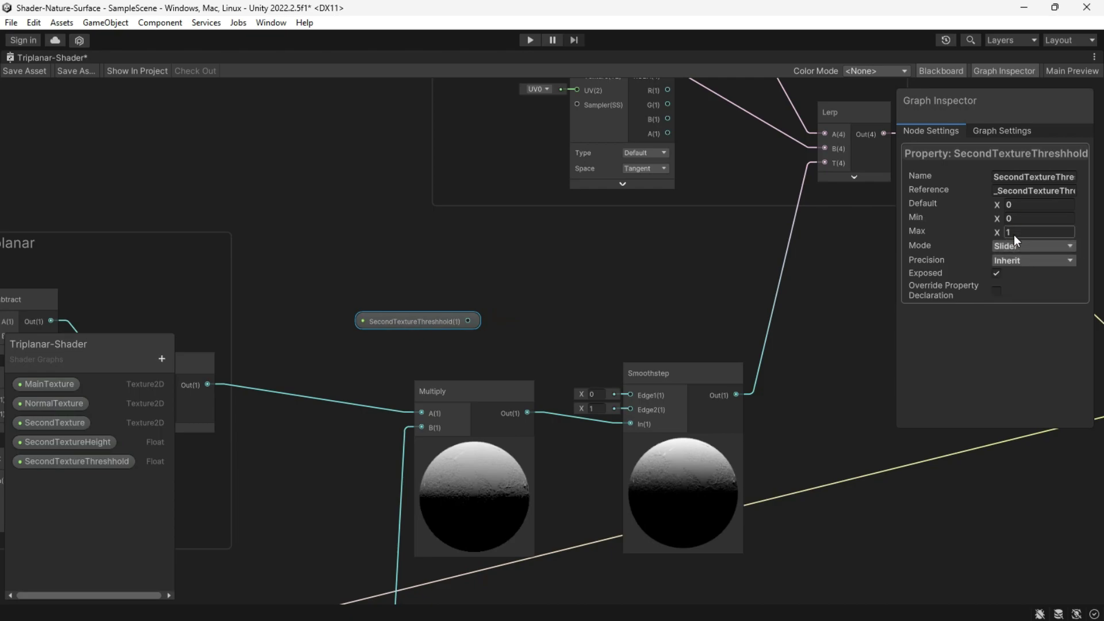
Step: Invert the threshold with a One Minus node feeding Smoothstep Edge2
{"action": "key", "text": "space"}
{"action": "type", "text": "mine"}
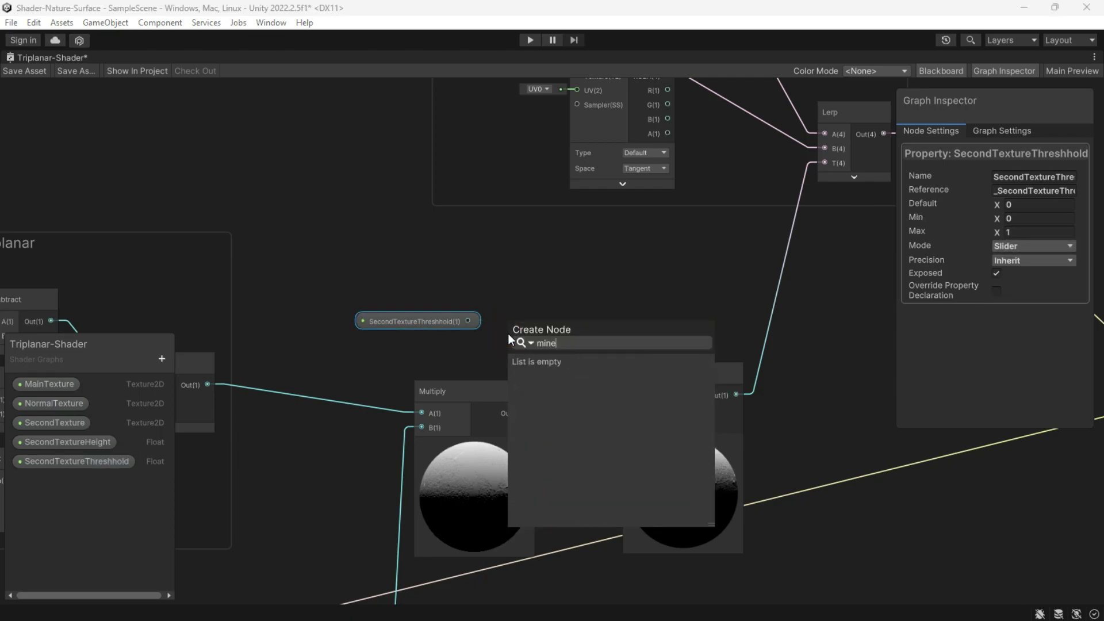
{"action": "key", "text": "BackSpace"}
{"action": "key", "text": "BackSpace"}
{"action": "key", "text": "BackSpace"}
{"action": "type", "text": "one"}
{"action": "key", "text": "Return"}
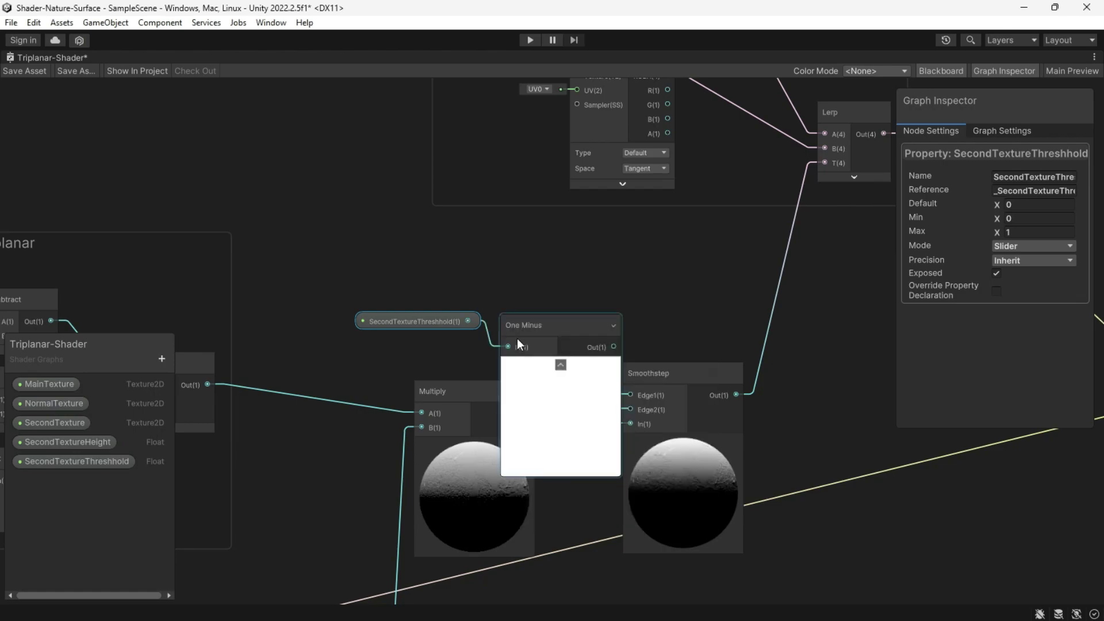
{"action": "left_click", "coordinate": [561, 364]}
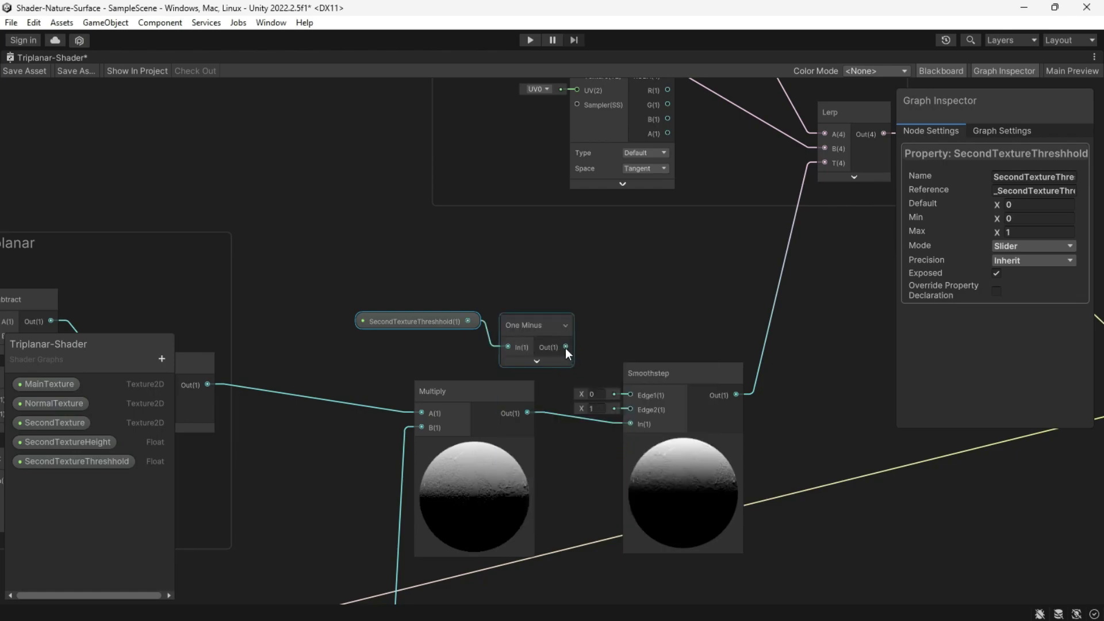
{"action": "left_click_drag", "start_coordinate": [564, 348], "coordinate": [631, 409]}
{"action": "middle_click_drag", "start_coordinate": [818, 475], "coordinate": [774, 460]}
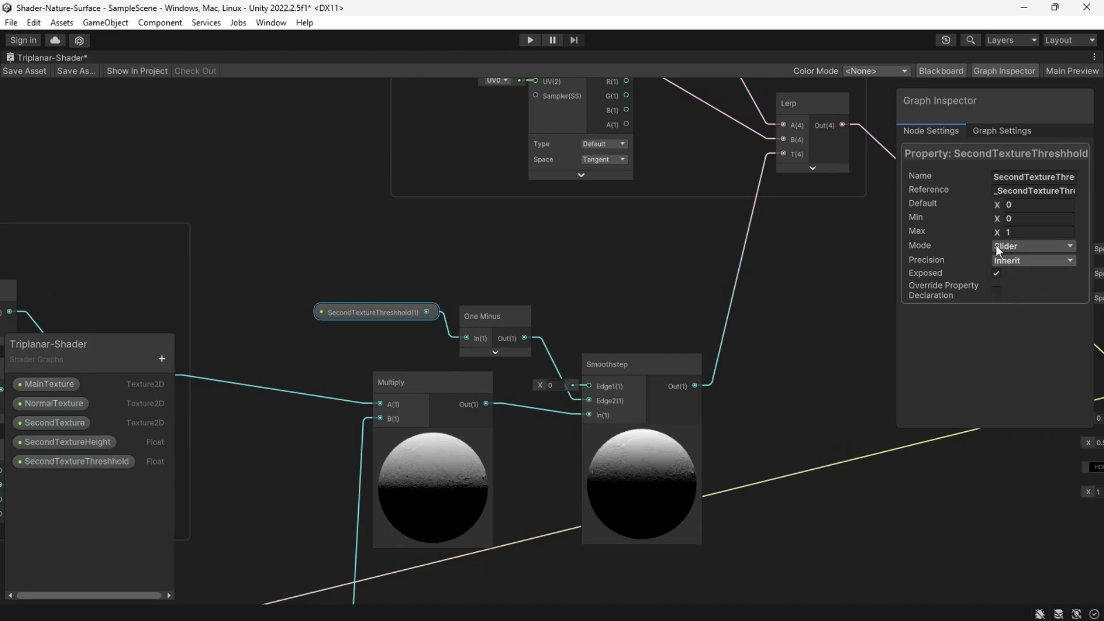
Step: Inspect the rock's surface and raise the second texture threshold to full
{"action": "middle_click_drag", "start_coordinate": [317, 201], "coordinate": [240, 207]}
{"action": "left_click", "coordinate": [239, 207]}
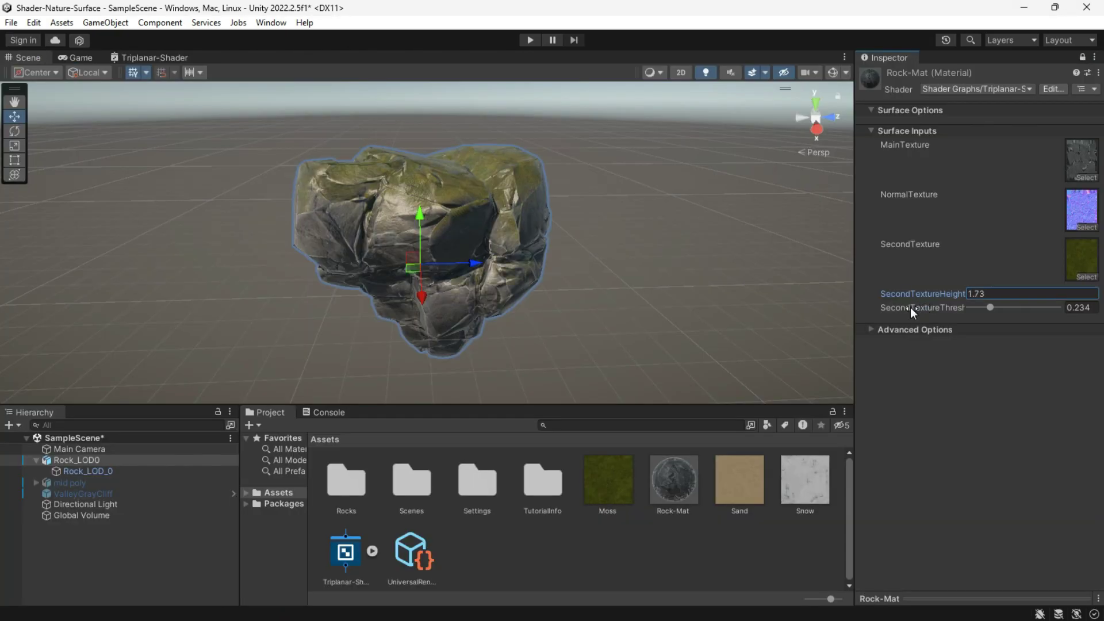
{"action": "scroll", "coordinate": [475, 289], "scroll_direction": "up", "scroll_amount": 8}
{"action": "left_click_drag", "start_coordinate": [484, 298], "coordinate": [549, 335], "text": "alt"}
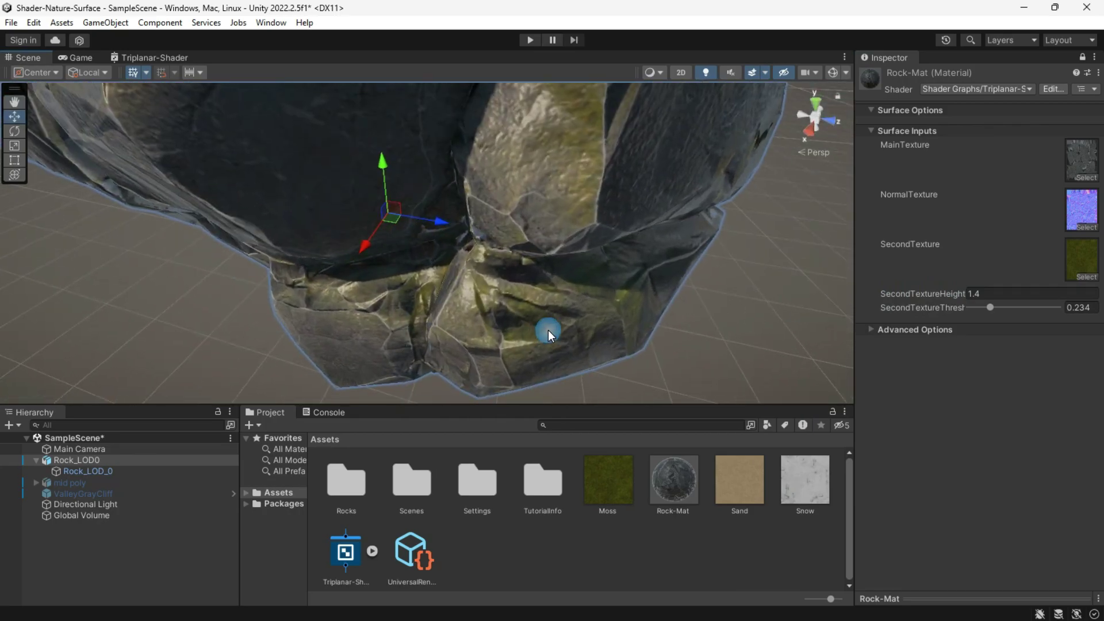
{"action": "scroll", "coordinate": [538, 300], "scroll_direction": "down", "scroll_amount": 10}
{"action": "left_click_drag", "start_coordinate": [574, 247], "coordinate": [579, 254], "text": "alt"}
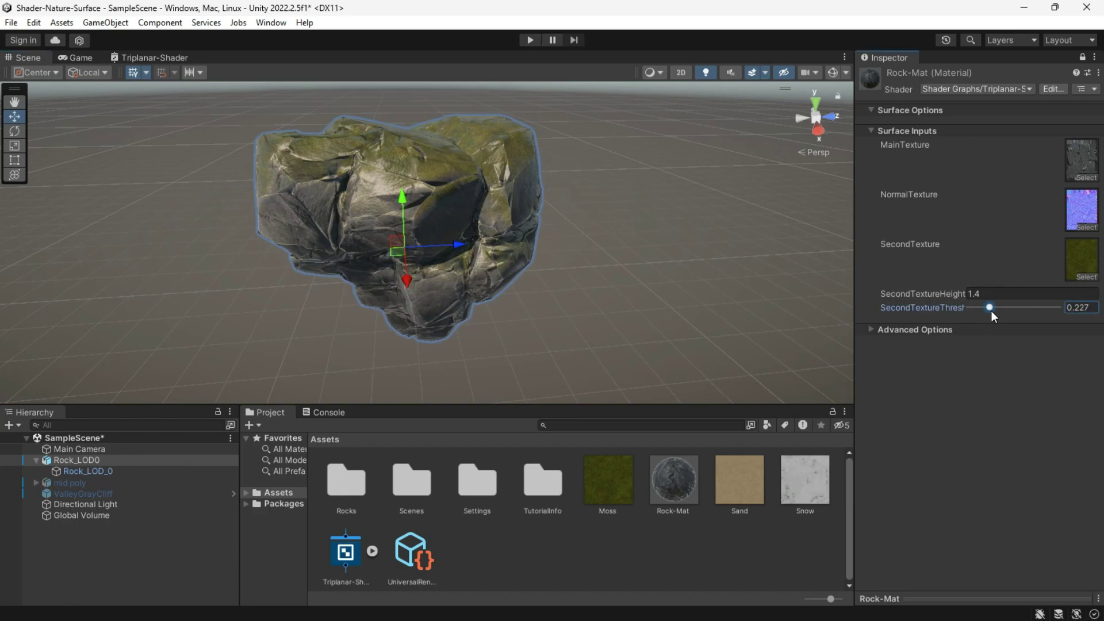
{"action": "mouse_move", "coordinate": [990, 307]}
{"action": "left_mouse_down"}
{"action": "mouse_move", "coordinate": [1077, 315]}
{"action": "mouse_move", "coordinate": [994, 316]}
{"action": "left_mouse_up"}
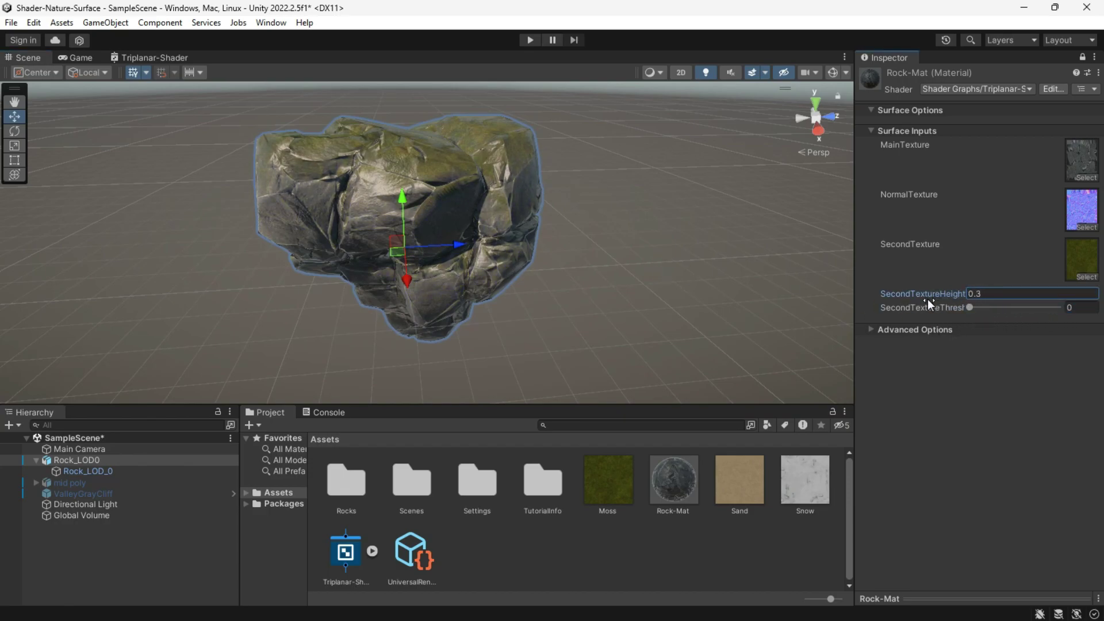
Step: Try Snow and Sand as SecondTexture, then lower the threshold to about 0.344
{"action": "left_click_drag", "start_coordinate": [782, 501], "coordinate": [1080, 255]}
{"action": "left_click_drag", "start_coordinate": [600, 269], "coordinate": [589, 268], "text": "alt"}
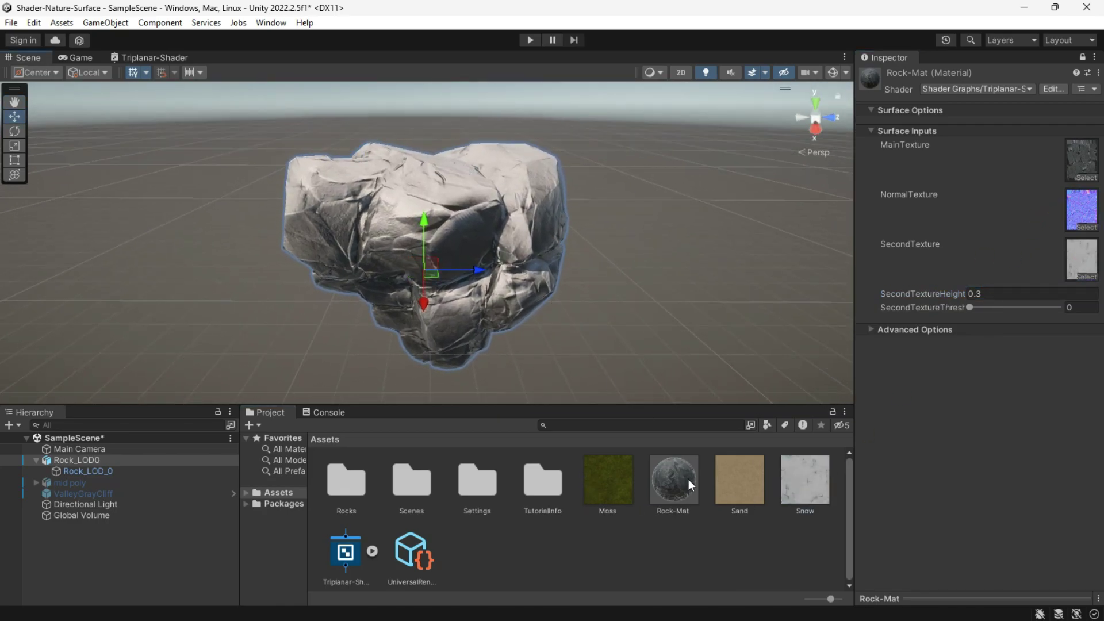
{"action": "left_click_drag", "start_coordinate": [739, 480], "coordinate": [1081, 258]}
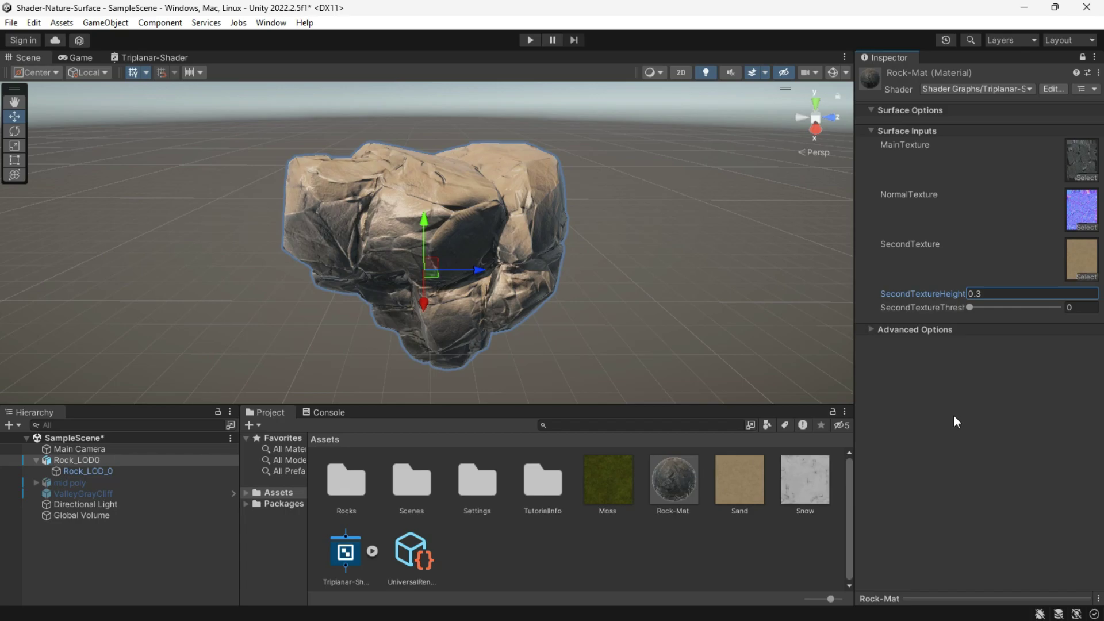
{"action": "mouse_move", "coordinate": [971, 307]}
{"action": "left_mouse_down"}
{"action": "mouse_move", "coordinate": [1069, 310]}
{"action": "mouse_move", "coordinate": [958, 314]}
{"action": "mouse_move", "coordinate": [946, 296]}
{"action": "mouse_move", "coordinate": [1068, 318]}
{"action": "left_mouse_up"}
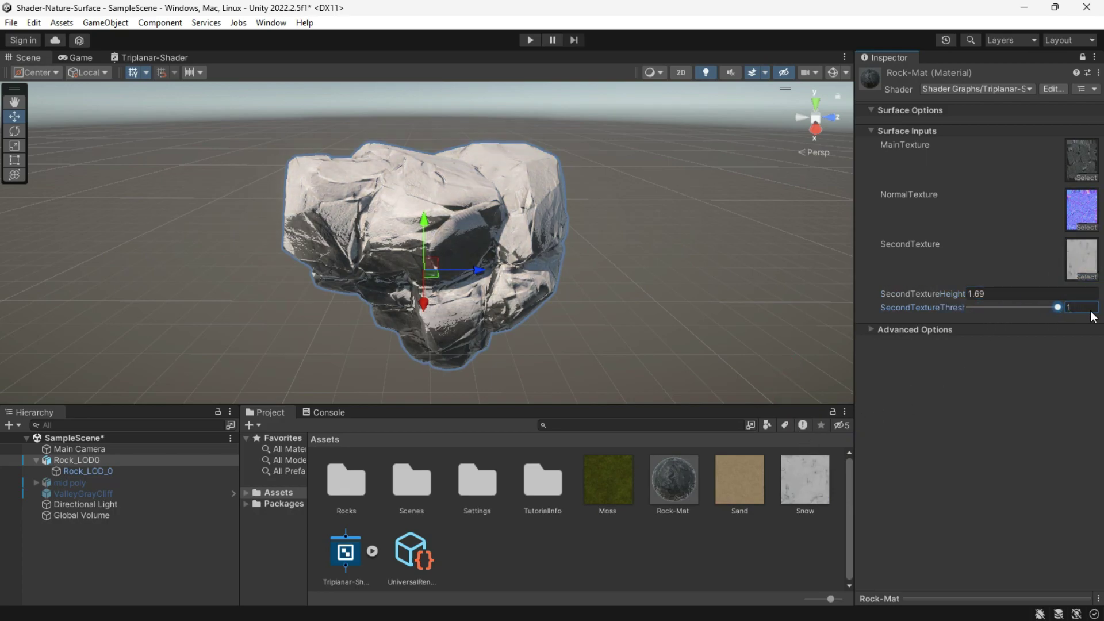
{"action": "left_click_drag", "start_coordinate": [1092, 317], "coordinate": [1002, 320]}
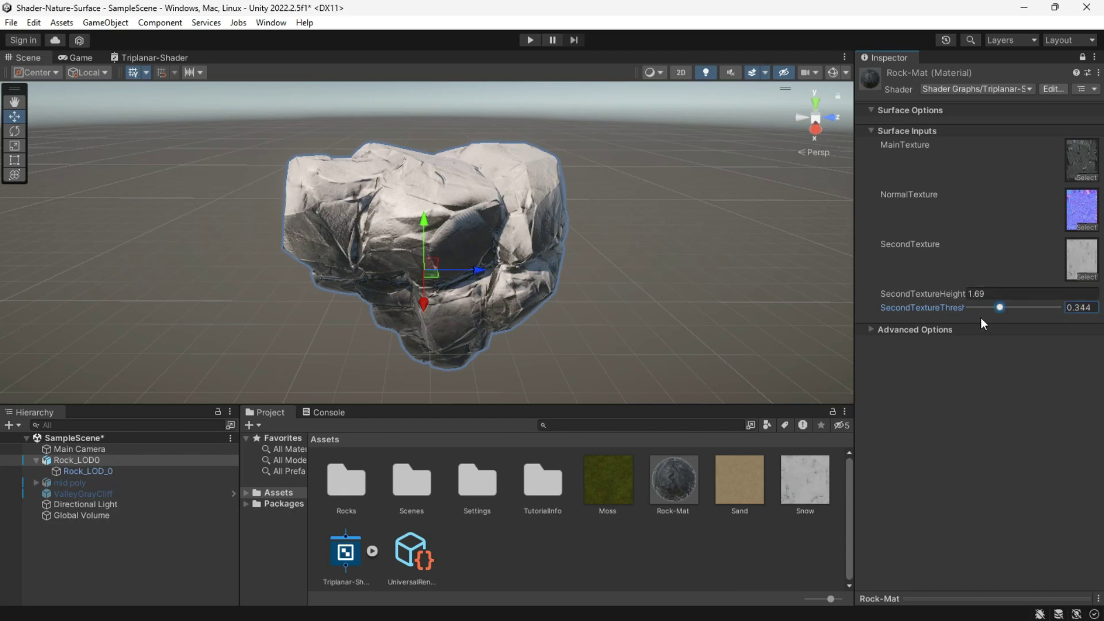
Step: Rotate the rock through several orientations, then set the snow threshold to 0.594
{"action": "key", "text": "e"}
{"action": "mouse_move", "coordinate": [432, 289]}
{"action": "left_mouse_down"}
{"action": "mouse_move", "coordinate": [458, 203]}
{"action": "mouse_move", "coordinate": [581, 284]}
{"action": "left_mouse_up"}
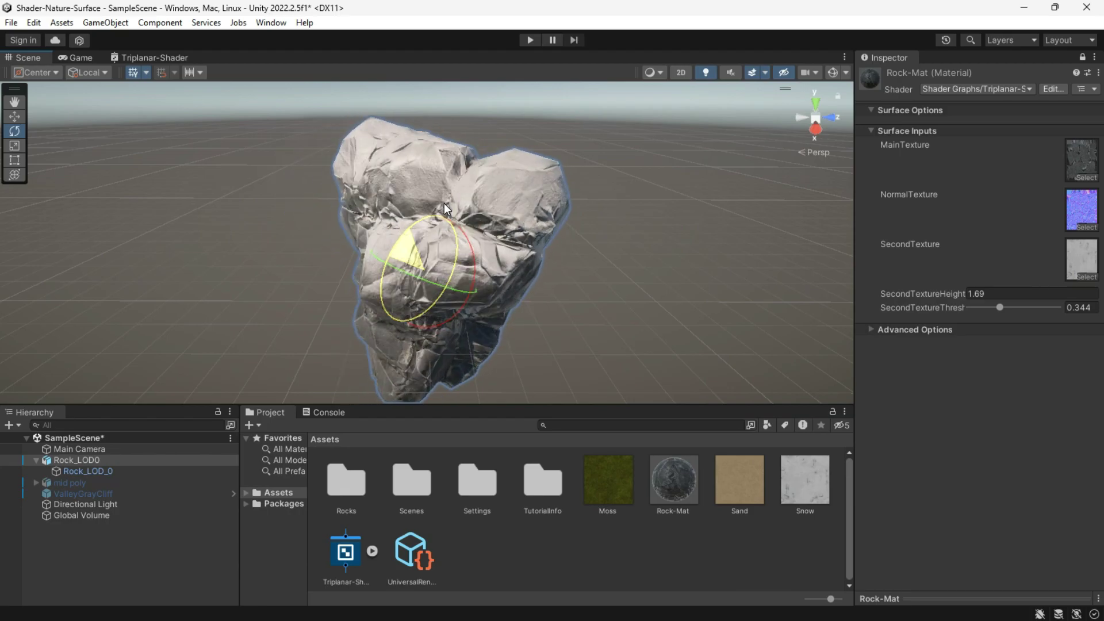
{"action": "right_click_drag", "start_coordinate": [581, 284], "coordinate": [493, 290]}
{"action": "mouse_move", "coordinate": [493, 290]}
{"action": "left_mouse_down"}
{"action": "mouse_move", "coordinate": [501, 201]}
{"action": "mouse_move", "coordinate": [612, 217]}
{"action": "left_mouse_up"}
{"action": "right_click_drag", "start_coordinate": [611, 217], "coordinate": [533, 258]}
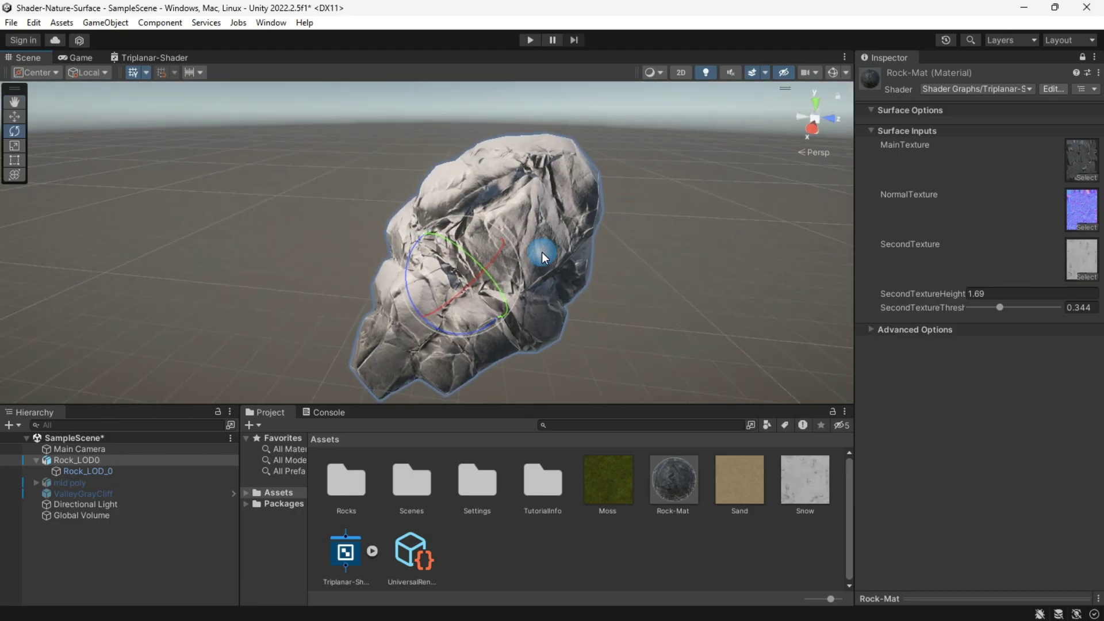
{"action": "mouse_move", "coordinate": [532, 259]}
{"action": "left_mouse_down"}
{"action": "mouse_move", "coordinate": [462, 295]}
{"action": "mouse_move", "coordinate": [600, 208]}
{"action": "mouse_move", "coordinate": [403, 234]}
{"action": "mouse_move", "coordinate": [575, 361]}
{"action": "left_mouse_up"}
{"action": "mouse_move", "coordinate": [473, 239]}
{"action": "left_mouse_down"}
{"action": "mouse_move", "coordinate": [578, 297]}
{"action": "mouse_move", "coordinate": [449, 265]}
{"action": "left_mouse_up"}
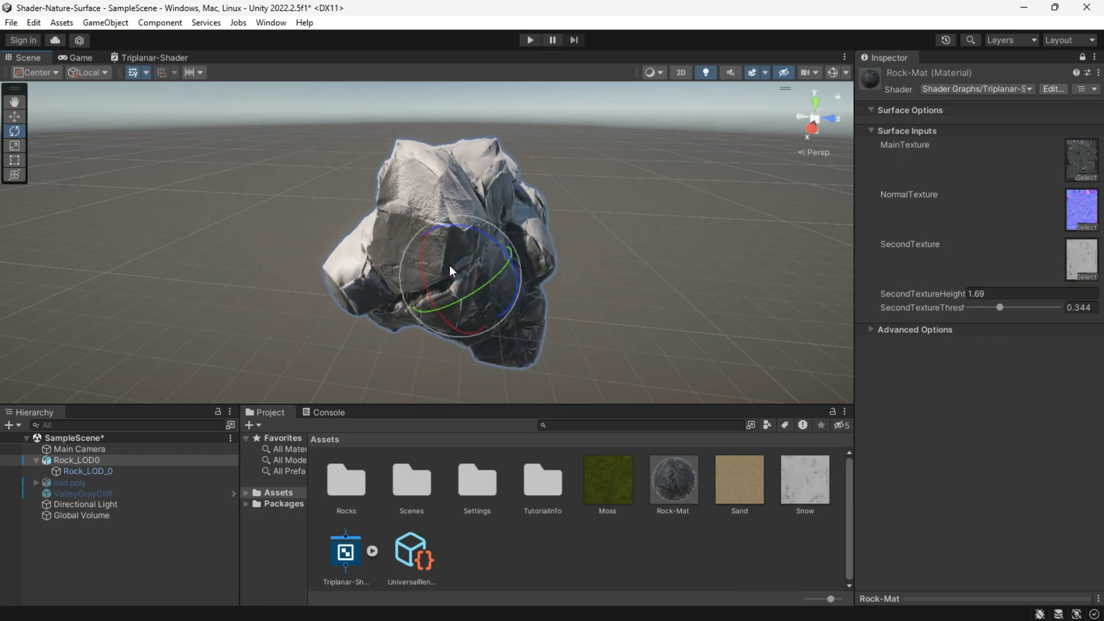
{"action": "mouse_move", "coordinate": [424, 309]}
{"action": "left_mouse_down"}
{"action": "mouse_move", "coordinate": [472, 253]}
{"action": "mouse_move", "coordinate": [472, 292]}
{"action": "mouse_move", "coordinate": [534, 297]}
{"action": "left_mouse_up"}
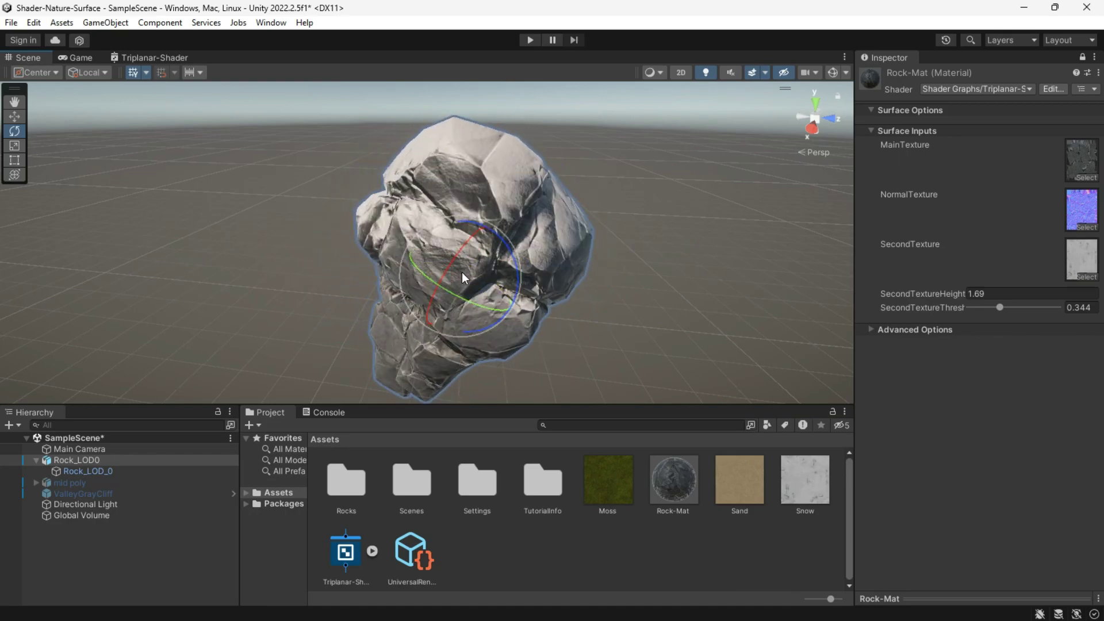
{"action": "mouse_move", "coordinate": [463, 277]}
{"action": "left_mouse_down", "text": "alt"}
{"action": "mouse_move", "coordinate": [561, 277]}
{"action": "mouse_move", "coordinate": [683, 303]}
{"action": "mouse_move", "coordinate": [719, 276]}
{"action": "mouse_move", "coordinate": [682, 281]}
{"action": "left_mouse_up", "text": "alt"}
{"action": "mouse_move", "coordinate": [1000, 307]}
{"action": "left_mouse_down"}
{"action": "mouse_move", "coordinate": [1057, 312]}
{"action": "mouse_move", "coordinate": [972, 316]}
{"action": "left_mouse_up"}
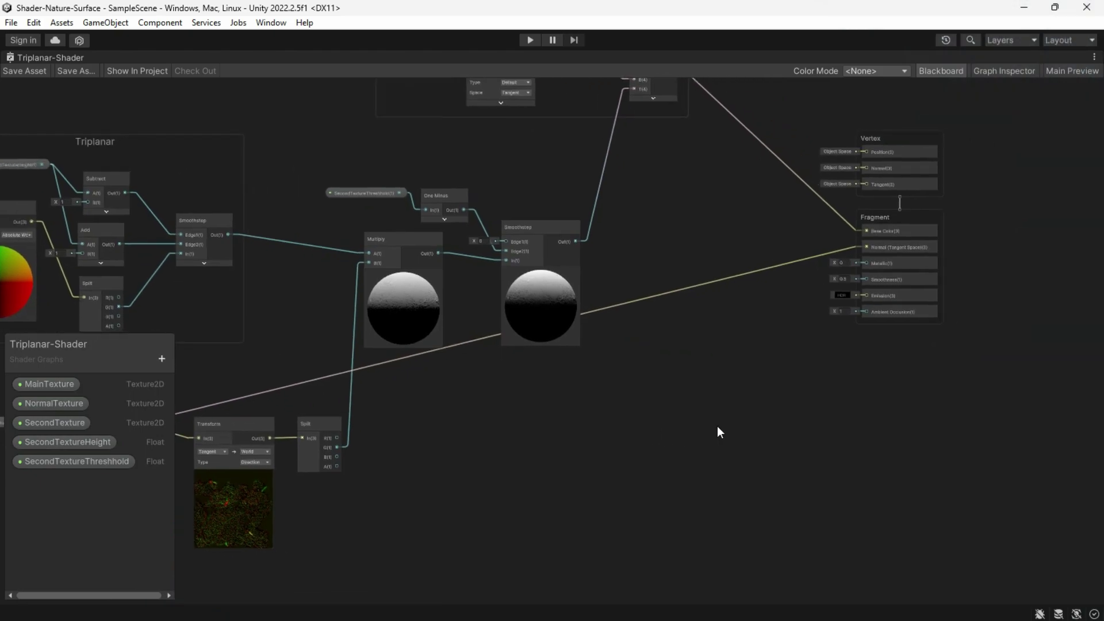
{"action": "scroll", "coordinate": [717, 426], "scroll_direction": "up", "scroll_amount": 2}
Step: Add Float properties named MainSmoothness and SecondSmoothness to the Blackboard
{"action": "left_click", "coordinate": [162, 360]}
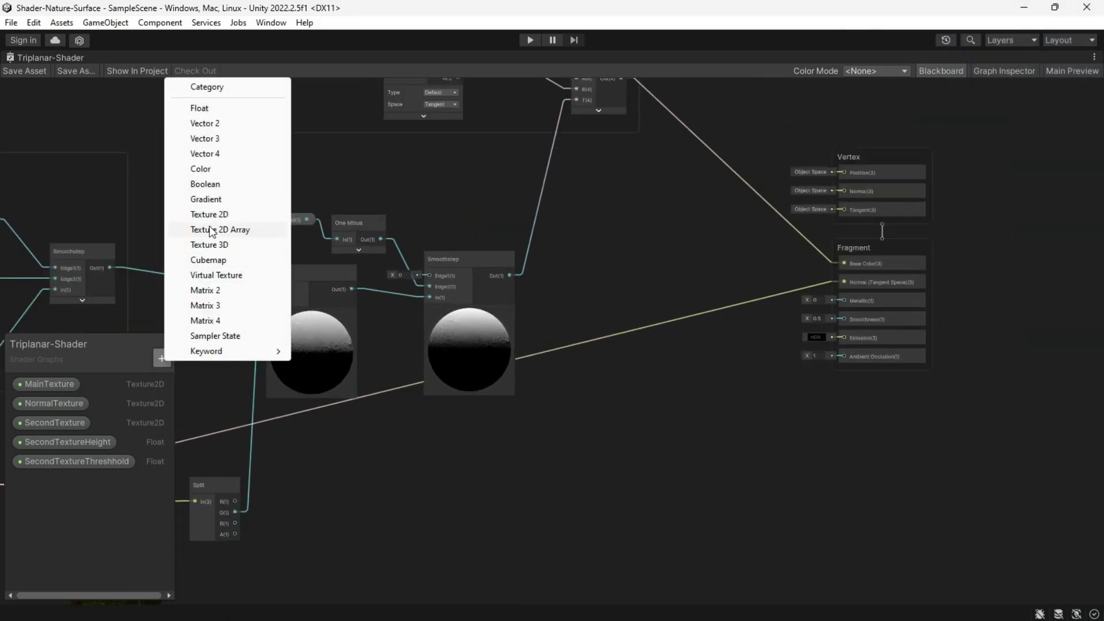
{"action": "left_click", "coordinate": [213, 114]}
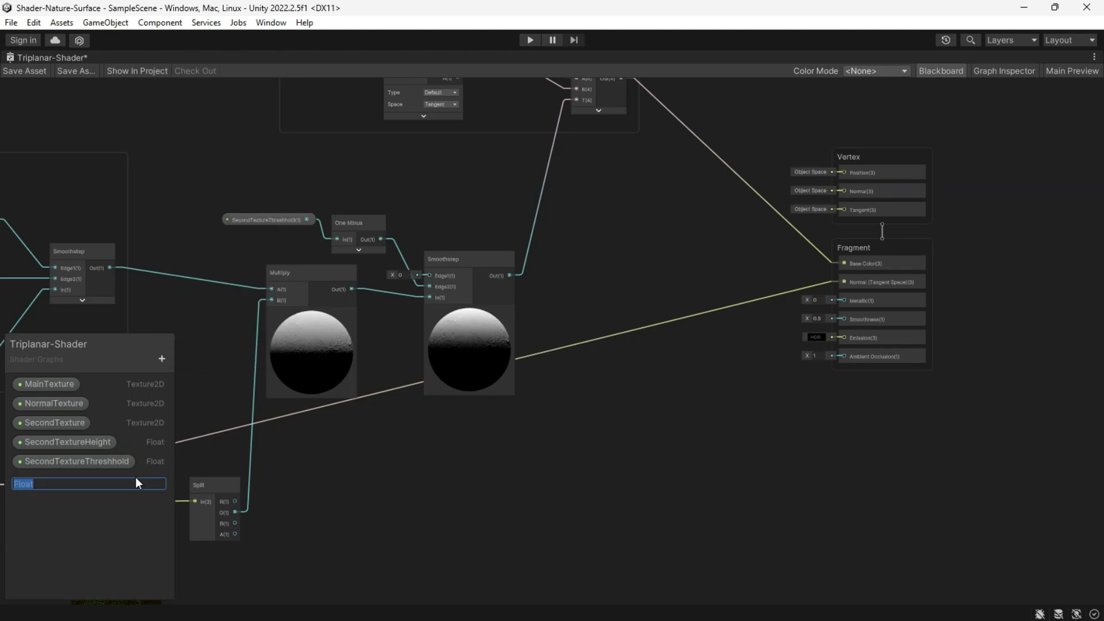
{"action": "type", "text": "MainSmooth"}
{"action": "type", "text": "ness"}
{"action": "left_click", "coordinate": [161, 358]}
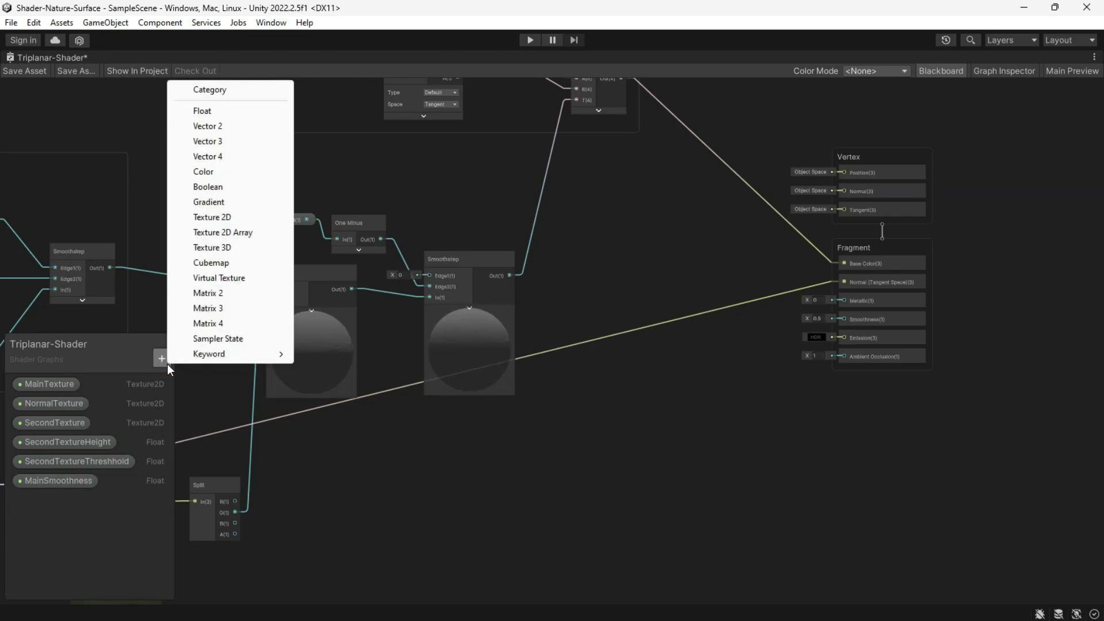
{"action": "left_click", "coordinate": [208, 112]}
{"action": "type", "text": "SecondSmoothness"}
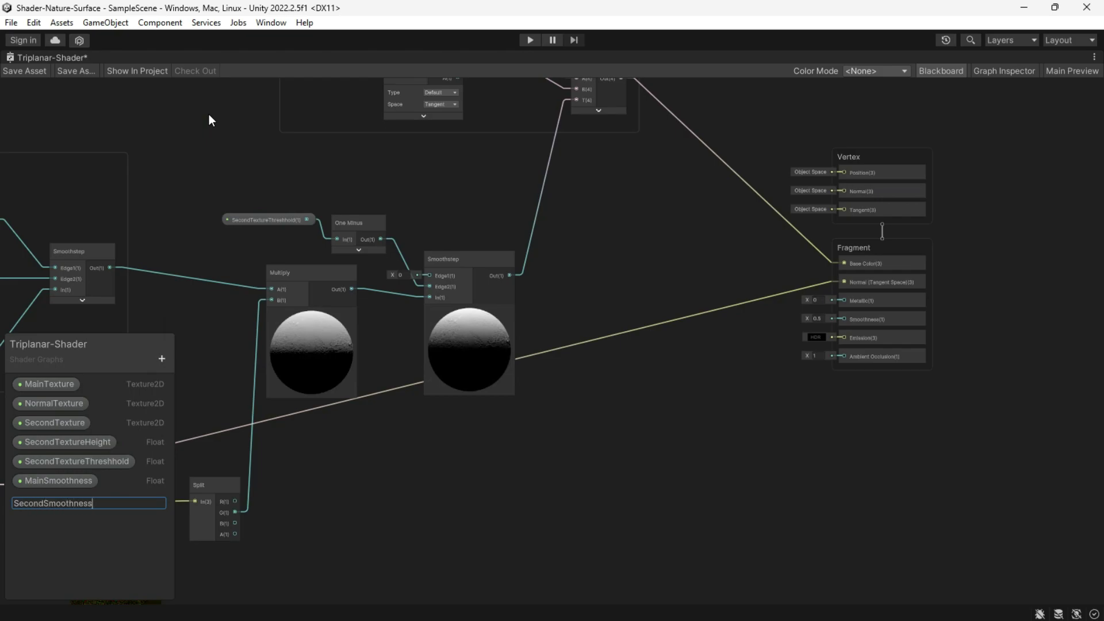
{"action": "key", "text": "Return"}
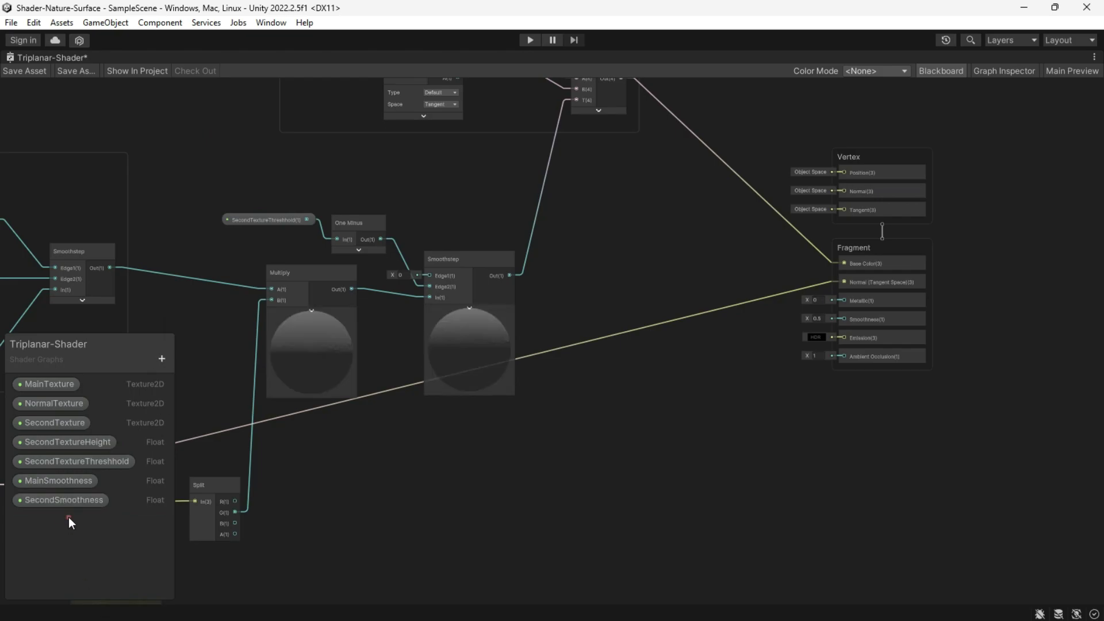
{"action": "scroll", "coordinate": [560, 465], "scroll_direction": "up", "scroll_amount": 1}
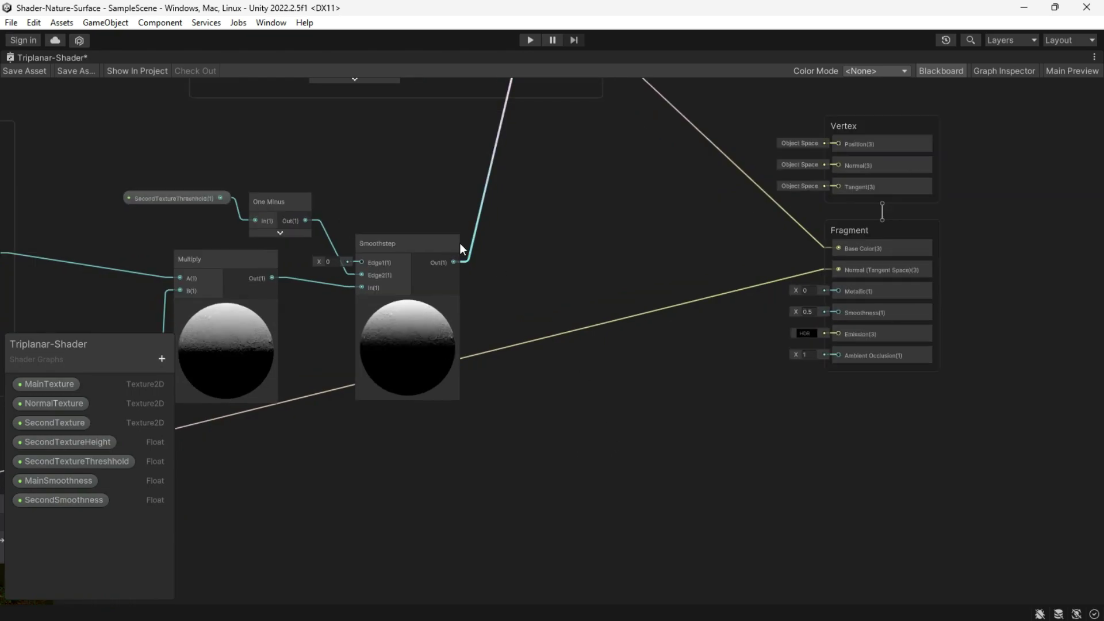
Step: Create a Lerp from the Smoothstep mask with MainSmoothness in A and SecondSmoothness in B
{"action": "key", "text": "space"}
{"action": "type", "text": "ler"}
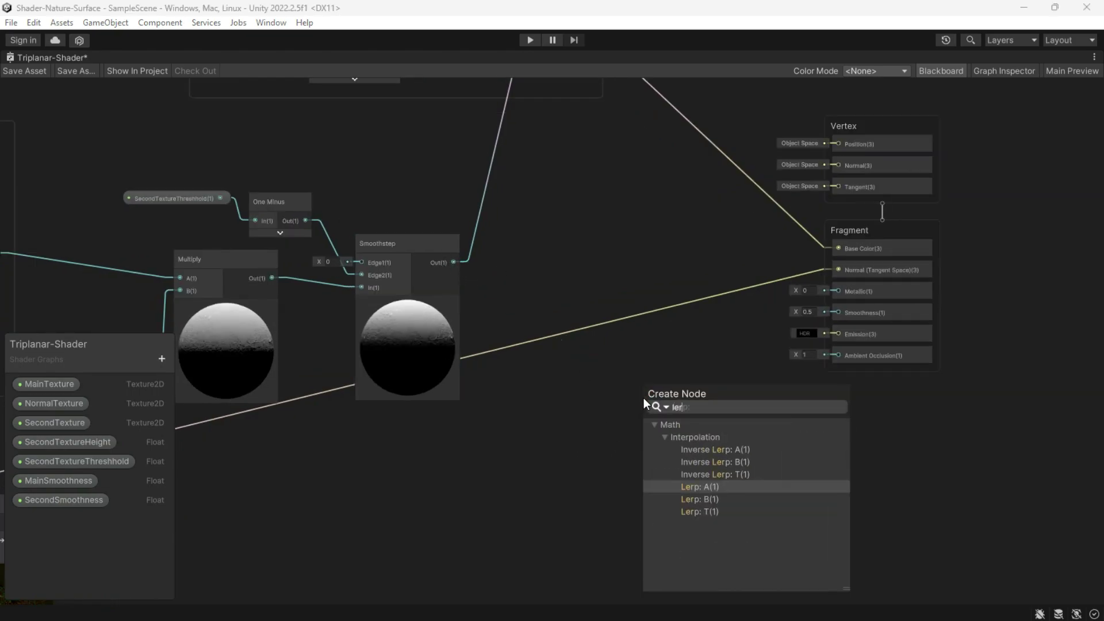
{"action": "key", "text": "Down"}
{"action": "key", "text": "Down"}
{"action": "key", "text": "Return"}
{"action": "scroll", "coordinate": [666, 420], "scroll_direction": "up", "scroll_amount": 1}
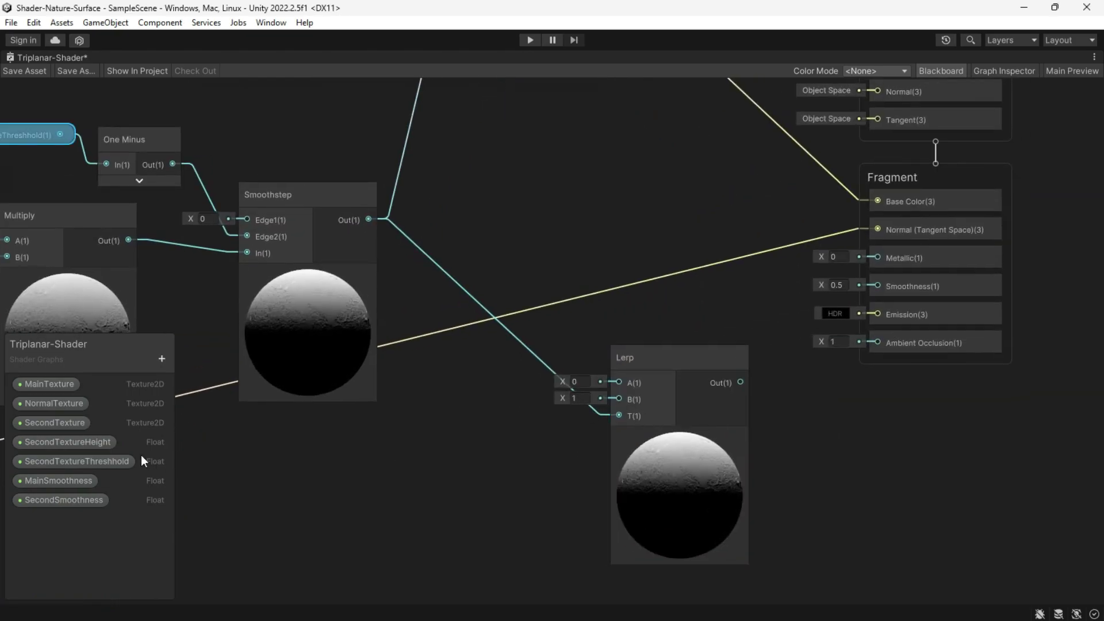
{"action": "mouse_move", "coordinate": [52, 481]}
{"action": "left_mouse_down"}
{"action": "mouse_move", "coordinate": [477, 394]}
{"action": "mouse_move", "coordinate": [618, 382]}
{"action": "left_mouse_up"}
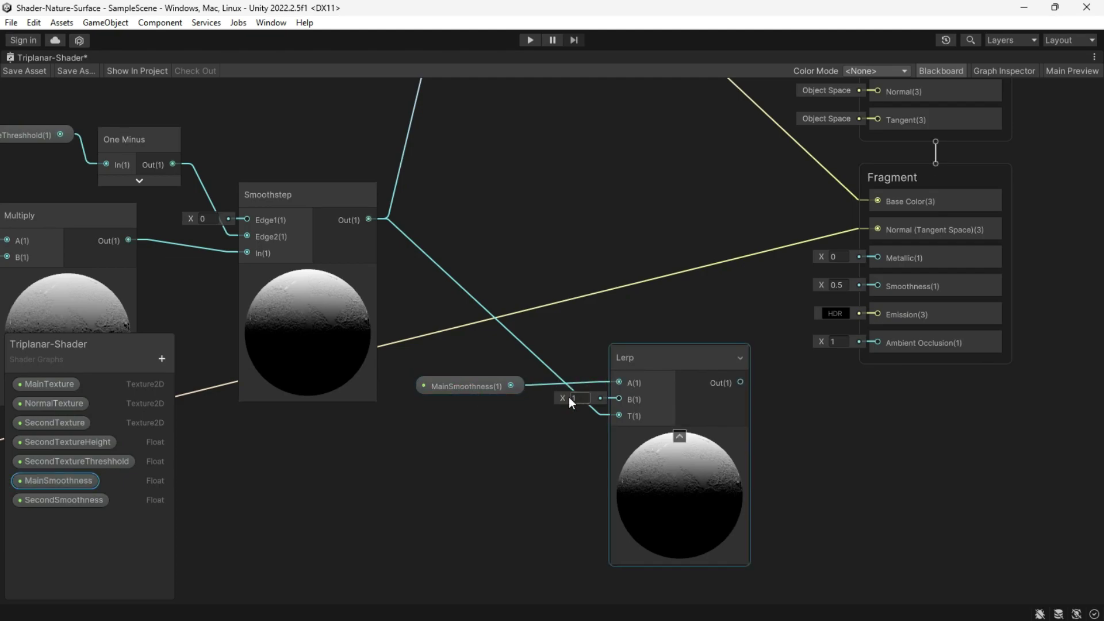
{"action": "left_click_drag", "start_coordinate": [467, 385], "coordinate": [468, 365]}
{"action": "mouse_move", "coordinate": [61, 499]}
{"action": "left_mouse_down"}
{"action": "mouse_move", "coordinate": [475, 419]}
{"action": "mouse_move", "coordinate": [456, 413]}
{"action": "left_mouse_up"}
{"action": "left_click_drag", "start_coordinate": [534, 414], "coordinate": [619, 398]}
{"action": "left_click_drag", "start_coordinate": [506, 410], "coordinate": [503, 402]}
{"action": "left_click", "coordinate": [718, 457]}
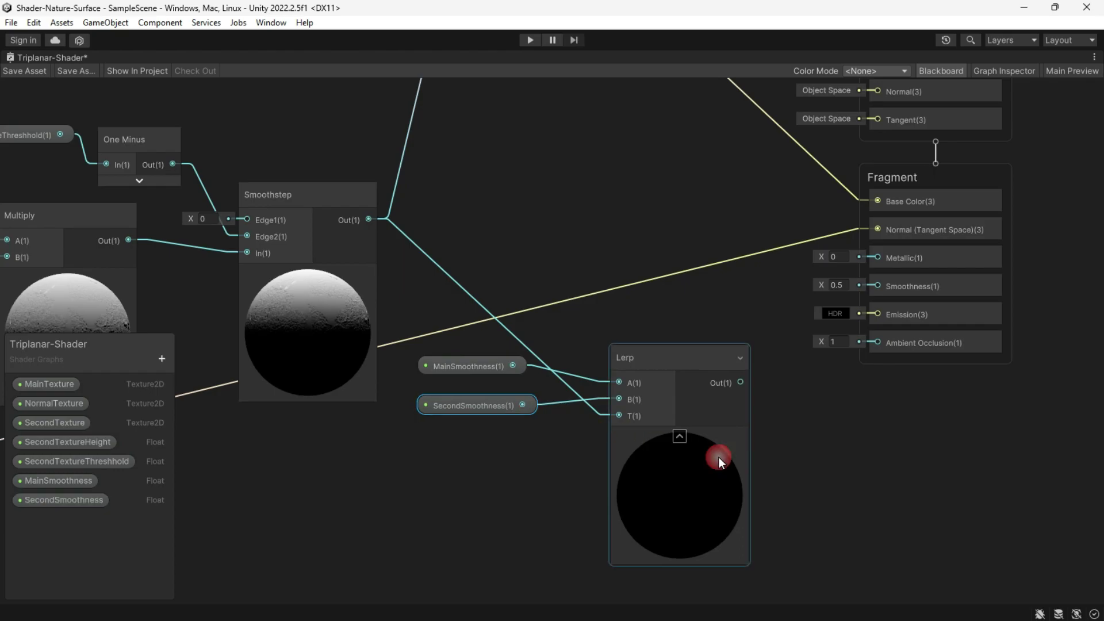
Step: Connect the Lerp output to Fragment Smoothness and save the shader graph
{"action": "middle_click_drag", "start_coordinate": [719, 457], "coordinate": [713, 478]}
{"action": "mouse_move", "coordinate": [618, 462]}
{"action": "left_mouse_down"}
{"action": "mouse_move", "coordinate": [706, 379]}
{"action": "mouse_move", "coordinate": [750, 364]}
{"action": "left_mouse_up"}
{"action": "middle_click_drag", "start_coordinate": [738, 477], "coordinate": [822, 447]}
{"action": "scroll", "coordinate": [822, 448], "scroll_direction": "down", "scroll_amount": 1}
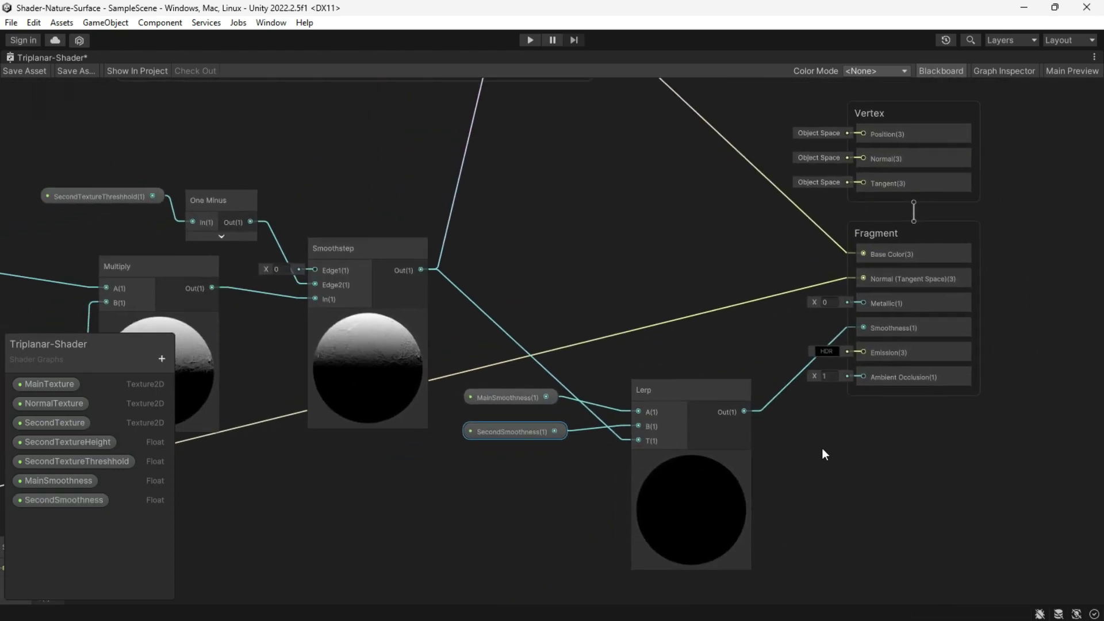
{"action": "left_click", "coordinate": [733, 462]}
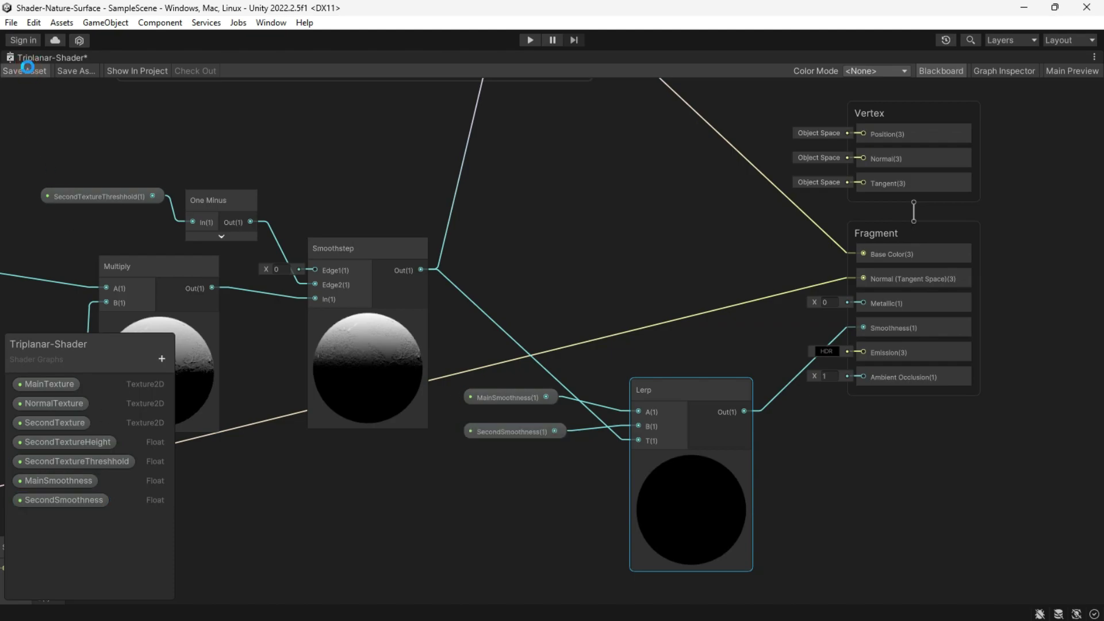
{"action": "left_click", "coordinate": [1094, 57]}
Step: Duplicate Rock-Mat and apply the copy, Rock-Mat 1, to the middle rock
{"action": "left_click", "coordinate": [985, 74]}
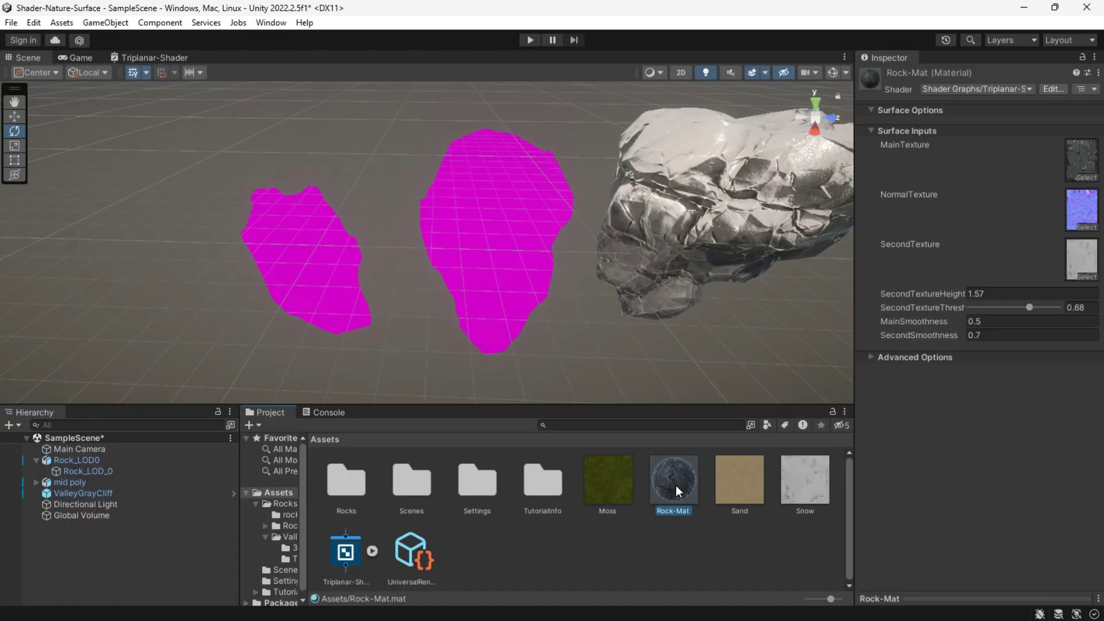
{"action": "key", "text": "ctrl+d"}
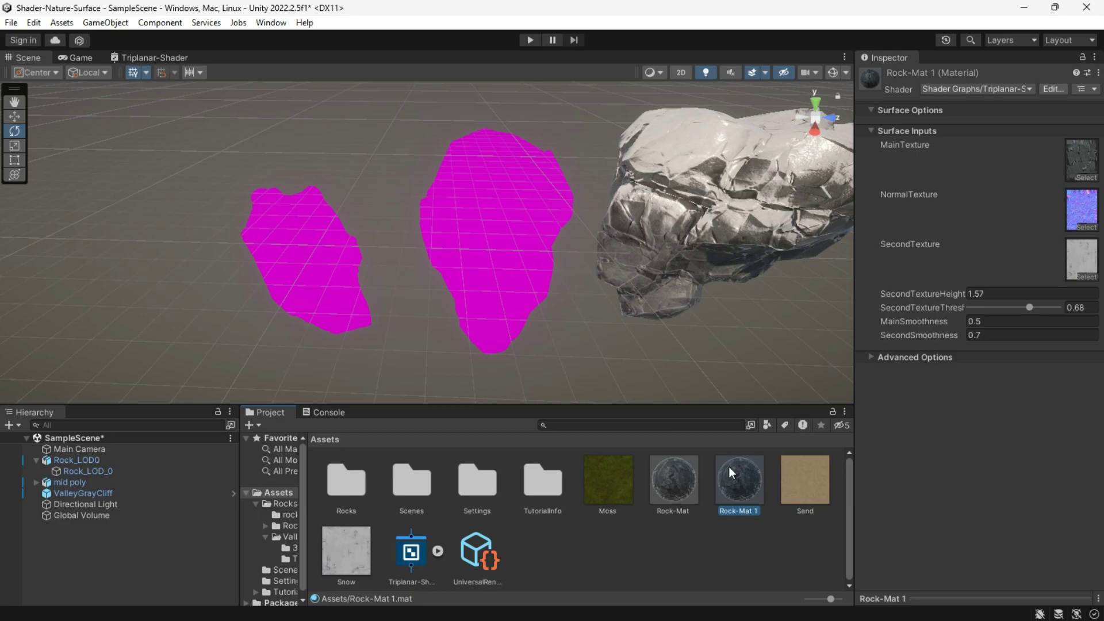
{"action": "left_click_drag", "start_coordinate": [737, 483], "coordinate": [495, 242]}
{"action": "scroll", "coordinate": [636, 309], "scroll_direction": "up", "scroll_amount": 5}
{"action": "mouse_move", "coordinate": [635, 308]}
{"action": "left_mouse_down", "text": "alt"}
{"action": "mouse_move", "coordinate": [627, 289]}
{"action": "mouse_move", "coordinate": [1048, 167]}
{"action": "left_mouse_up", "text": "alt"}
Step: Assign the ValleyGrayCliff grey and normal textures to Rock-Mat 1's Main and Normal slots
{"action": "double_click", "coordinate": [355, 487]}
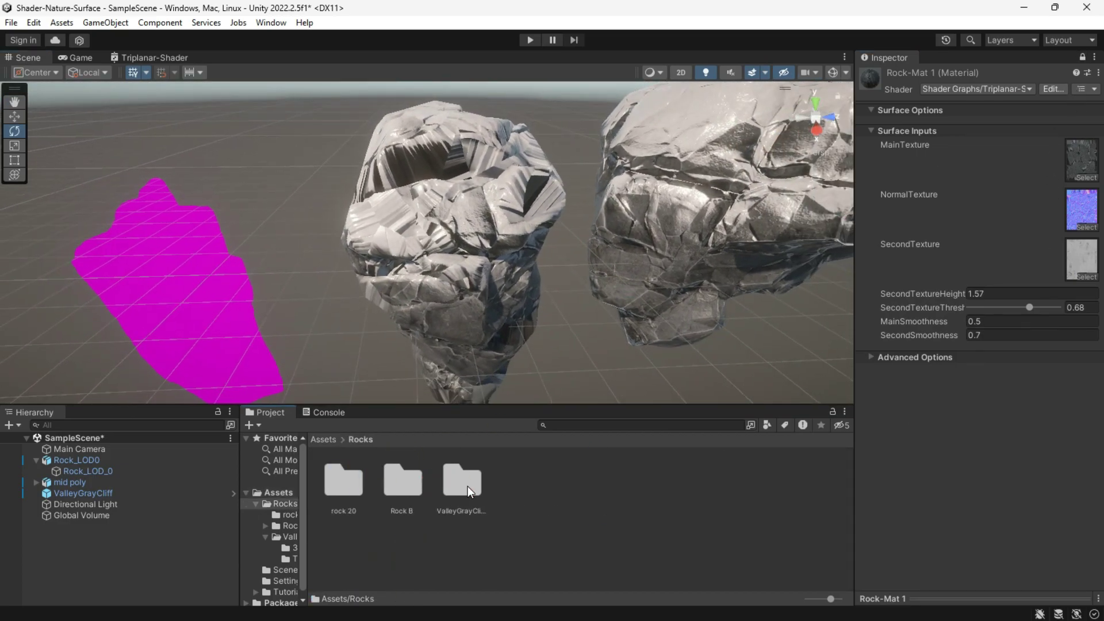
{"action": "double_click", "coordinate": [467, 479]}
{"action": "double_click", "coordinate": [396, 488]}
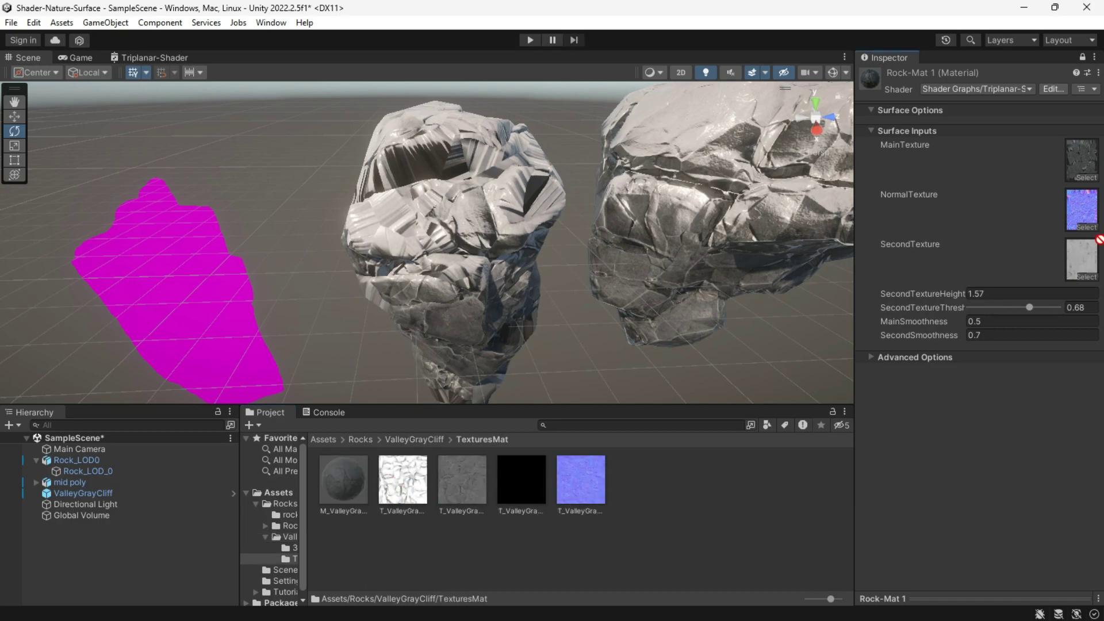
{"action": "left_click_drag", "start_coordinate": [418, 501], "coordinate": [1081, 210]}
{"action": "left_click_drag", "start_coordinate": [443, 507], "coordinate": [1082, 160]}
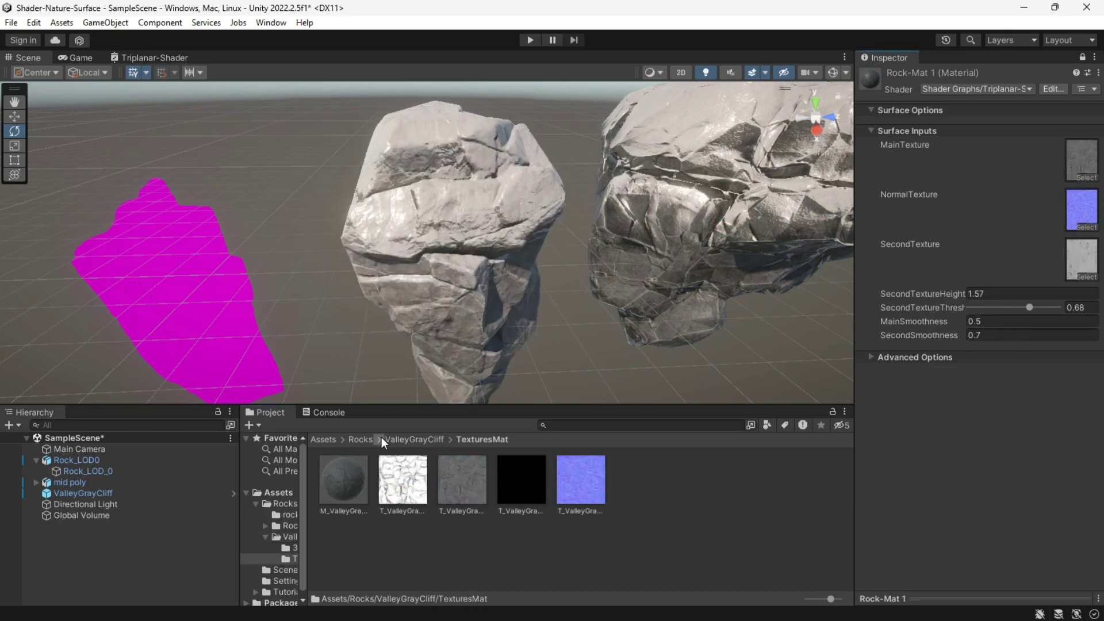
Step: Set Rock-Mat 1's second texture to Moss, then replace it with Snow
{"action": "left_click", "coordinate": [323, 438]}
{"action": "left_click_drag", "start_coordinate": [607, 480], "coordinate": [1082, 259]}
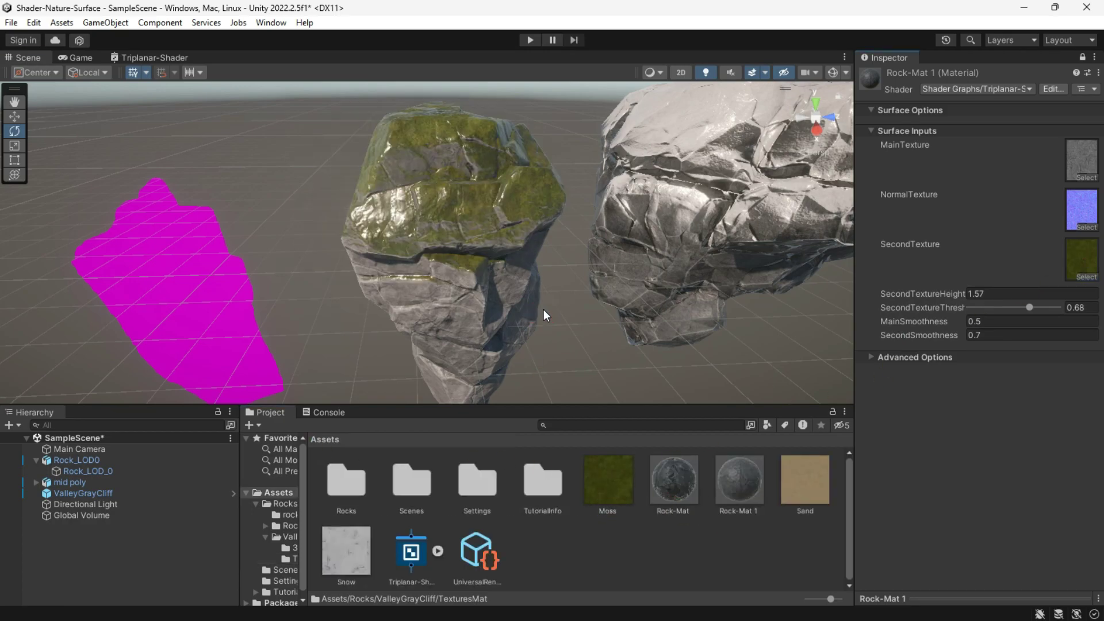
{"action": "left_click_drag", "start_coordinate": [335, 549], "coordinate": [1082, 259]}
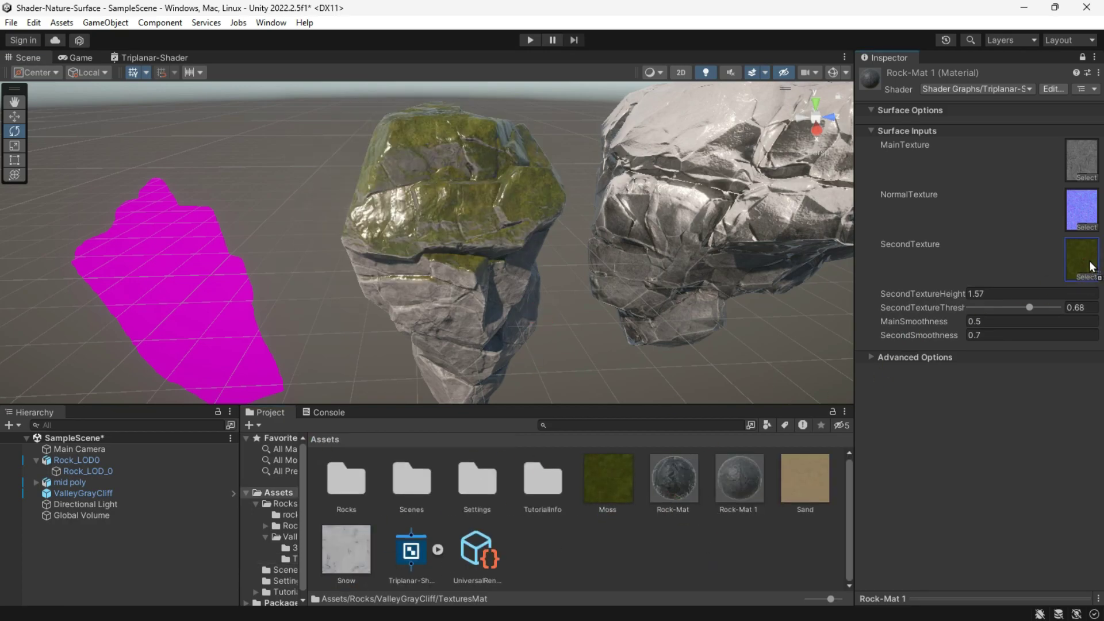
{"action": "left_click", "coordinate": [592, 303]}
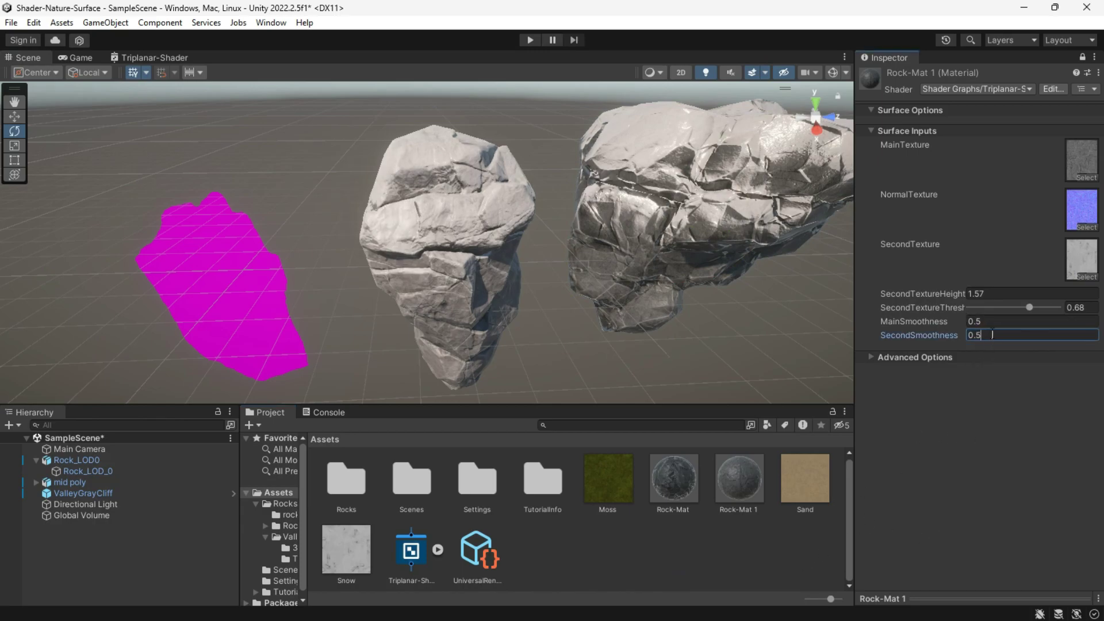
Step: Give Rock-Mat a Moss second texture at height 2.76, with both smoothness values at 0
{"action": "left_click", "coordinate": [668, 219]}
{"action": "key", "text": "w"}
{"action": "left_click", "coordinate": [679, 482]}
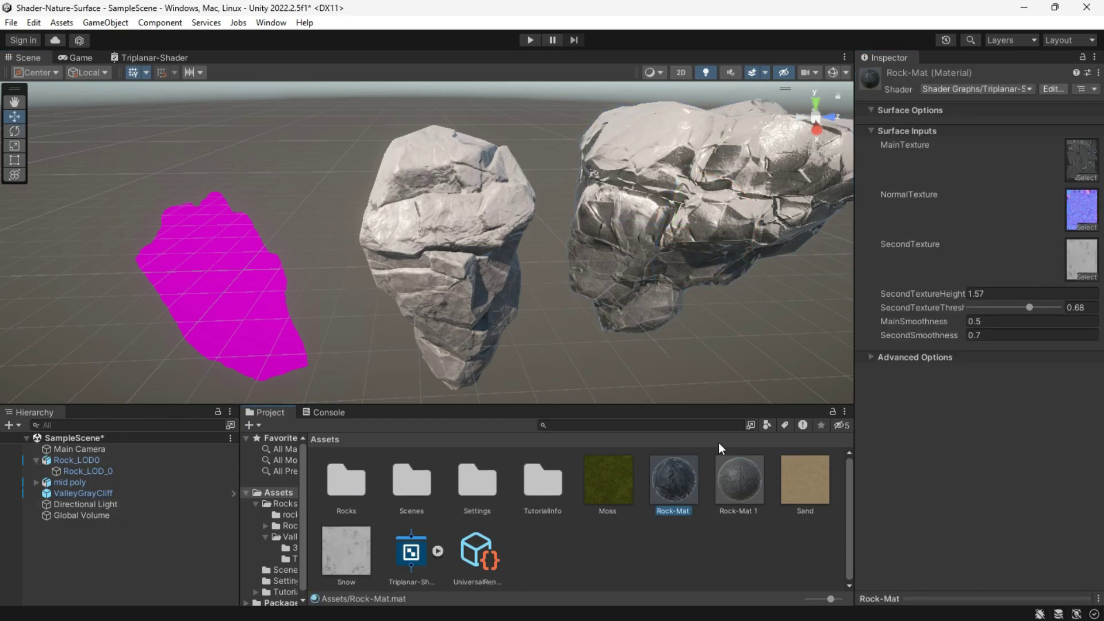
{"action": "left_click_drag", "start_coordinate": [1030, 299], "coordinate": [1062, 277]}
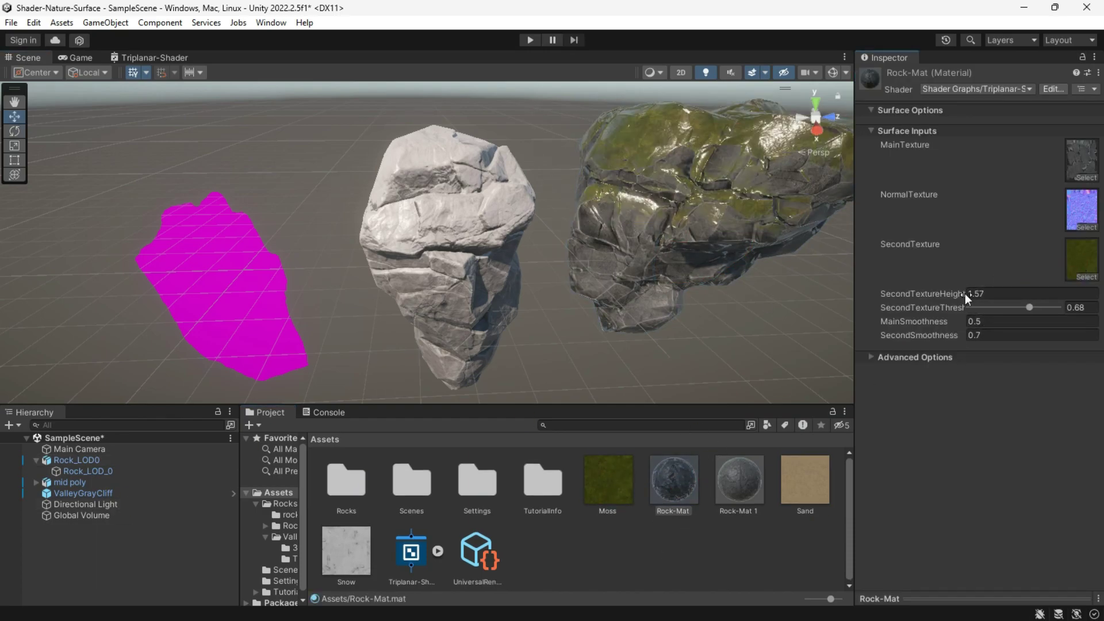
{"action": "left_click_drag", "start_coordinate": [903, 297], "coordinate": [972, 292]}
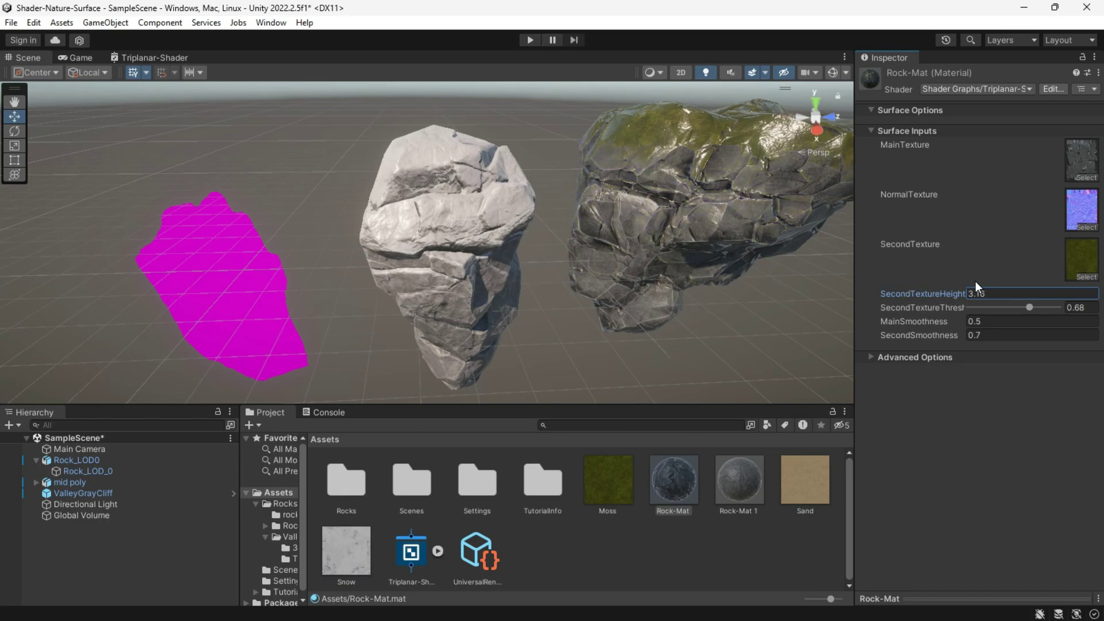
{"action": "type", "text": "0"}
{"action": "left_click", "coordinate": [991, 335]}
{"action": "type", "text": "0"}
{"action": "key", "text": "Return"}
{"action": "right_click_drag", "start_coordinate": [750, 326], "coordinate": [541, 275]}
Step: Tilt Rock_LOD0 and ValleyGrayCliff to new angles so moss and snow stay on top
{"action": "left_click", "coordinate": [432, 283]}
{"action": "key", "text": "e"}
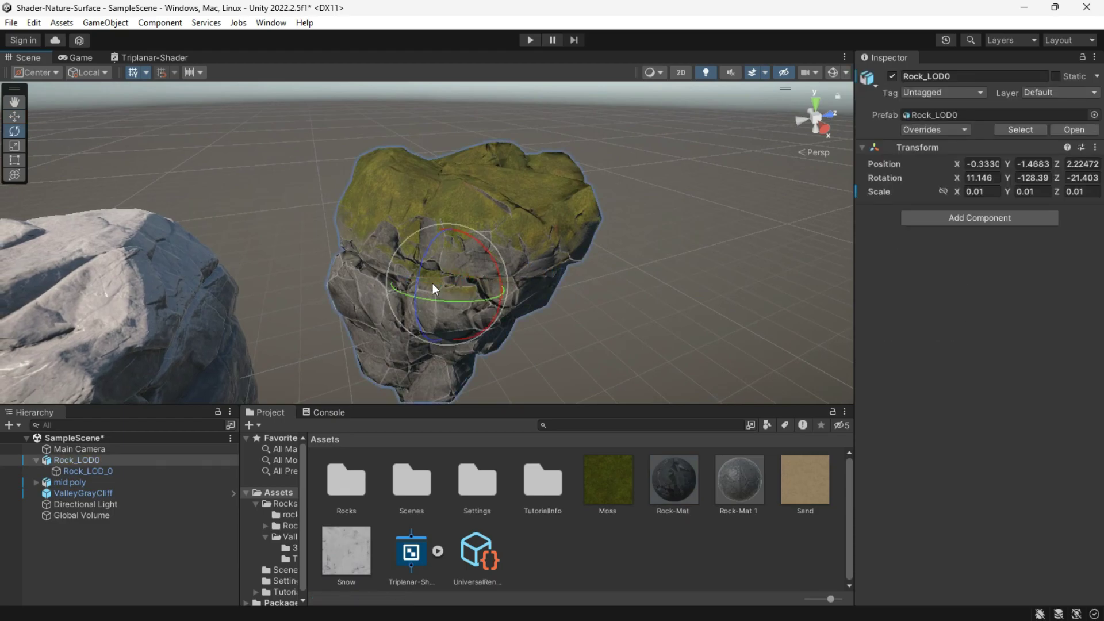
{"action": "mouse_move", "coordinate": [432, 284]}
{"action": "left_mouse_down"}
{"action": "mouse_move", "coordinate": [471, 251]}
{"action": "mouse_move", "coordinate": [468, 265]}
{"action": "left_mouse_up"}
{"action": "mouse_move", "coordinate": [433, 298]}
{"action": "left_mouse_down"}
{"action": "mouse_move", "coordinate": [559, 303]}
{"action": "mouse_move", "coordinate": [479, 313]}
{"action": "left_mouse_up"}
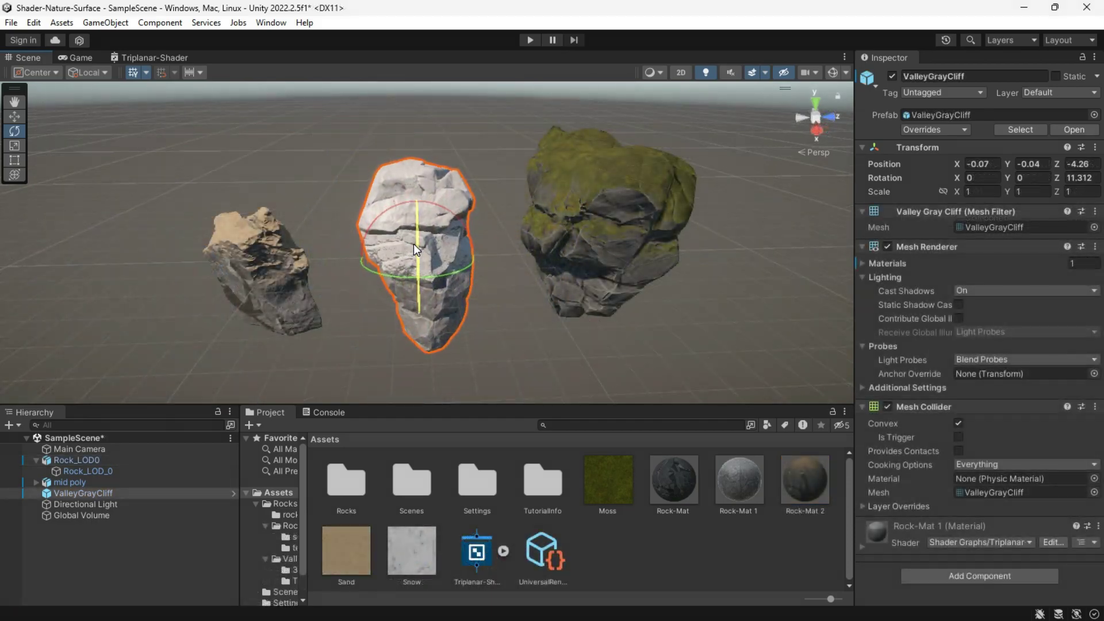
{"action": "mouse_move", "coordinate": [413, 244]}
{"action": "left_mouse_down"}
{"action": "mouse_move", "coordinate": [390, 280]}
{"action": "mouse_move", "coordinate": [433, 40]}
{"action": "mouse_move", "coordinate": [472, 265]}
{"action": "mouse_move", "coordinate": [539, 230]}
{"action": "left_mouse_up"}
{"action": "scroll", "coordinate": [389, 280], "scroll_direction": "up", "scroll_amount": 5}
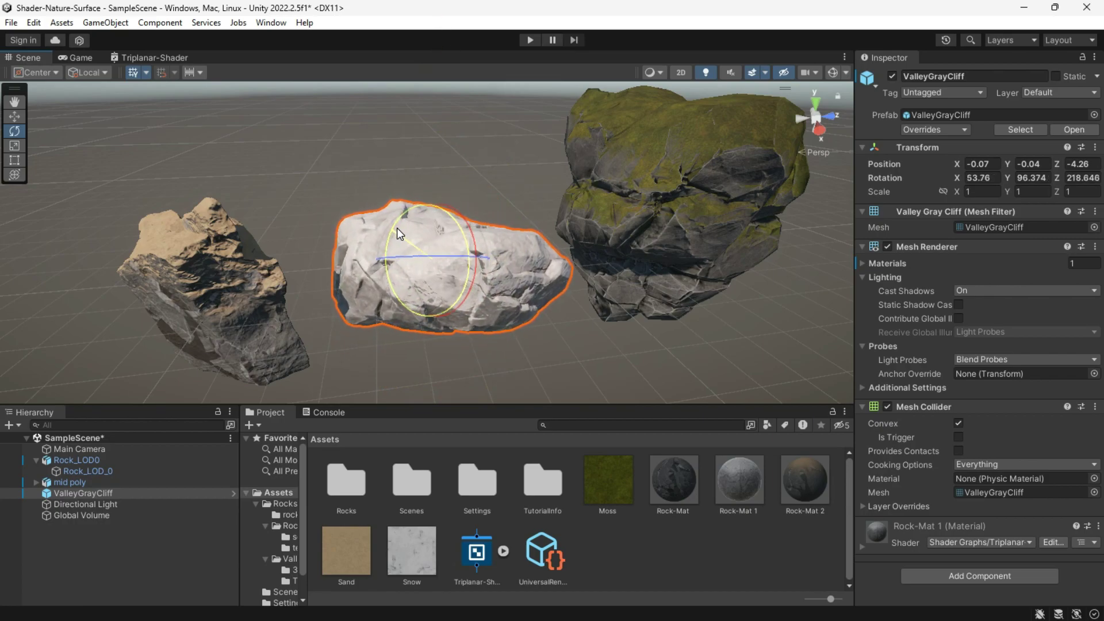